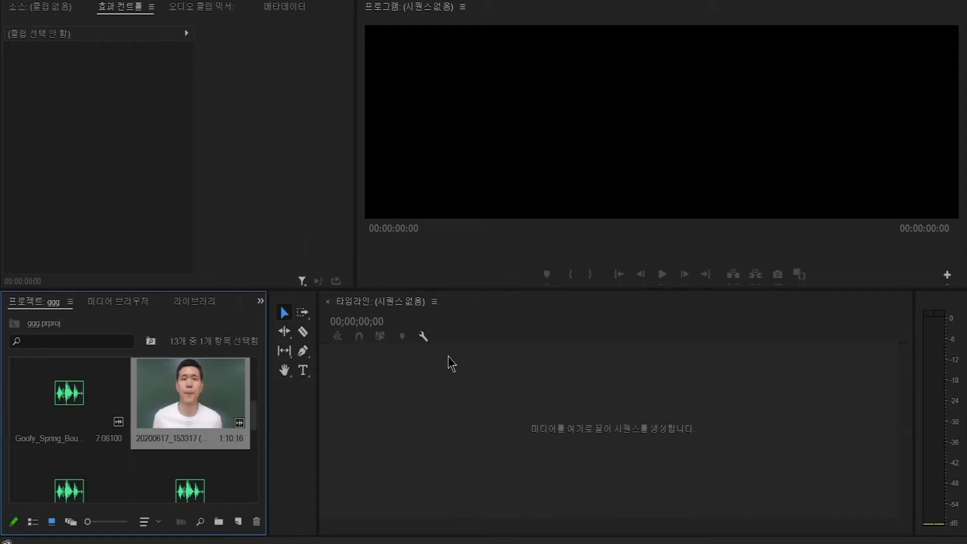
Create a sequence from the talking-head clip 20200617_153317 (1).mp4 by placing it in the empty timeline.
{"action": "mouse_move", "coordinate": [256, 419]}
{"action": "left_mouse_down"}
{"action": "mouse_move", "coordinate": [252, 391]}
{"action": "mouse_move", "coordinate": [250, 428]}
{"action": "mouse_move", "coordinate": [255, 373]}
{"action": "mouse_move", "coordinate": [256, 494]}
{"action": "mouse_move", "coordinate": [250, 380]}
{"action": "mouse_move", "coordinate": [253, 422]}
{"action": "left_mouse_up"}
{"action": "left_click_drag", "start_coordinate": [463, 427], "coordinate": [462, 427]}
{"action": "left_click", "coordinate": [619, 392]}
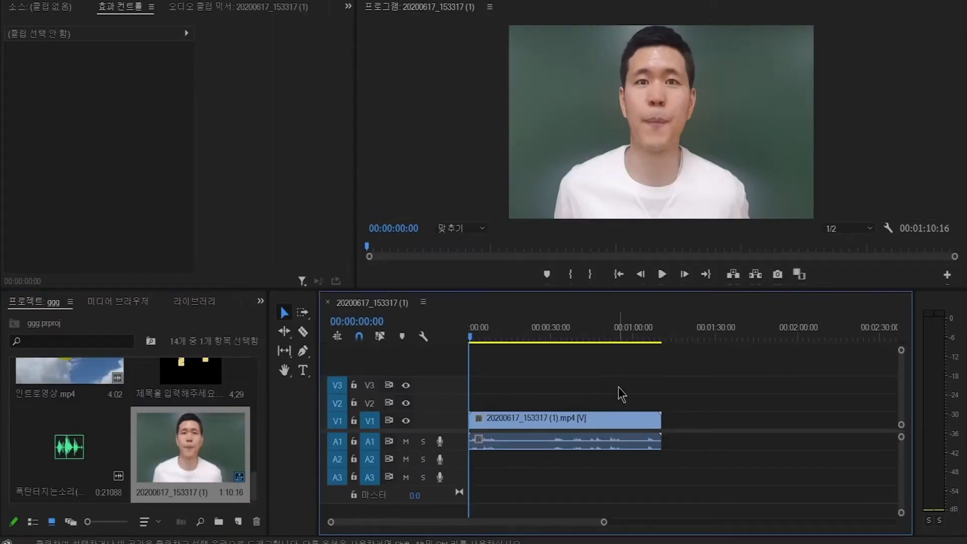
Cut the clip at 00:00:01:06, delete the opening segment before the speech and close the gap.
{"action": "left_click", "coordinate": [505, 88]}
{"action": "left_click", "coordinate": [522, 445]}
{"action": "left_click", "coordinate": [523, 446], "text": "alt"}
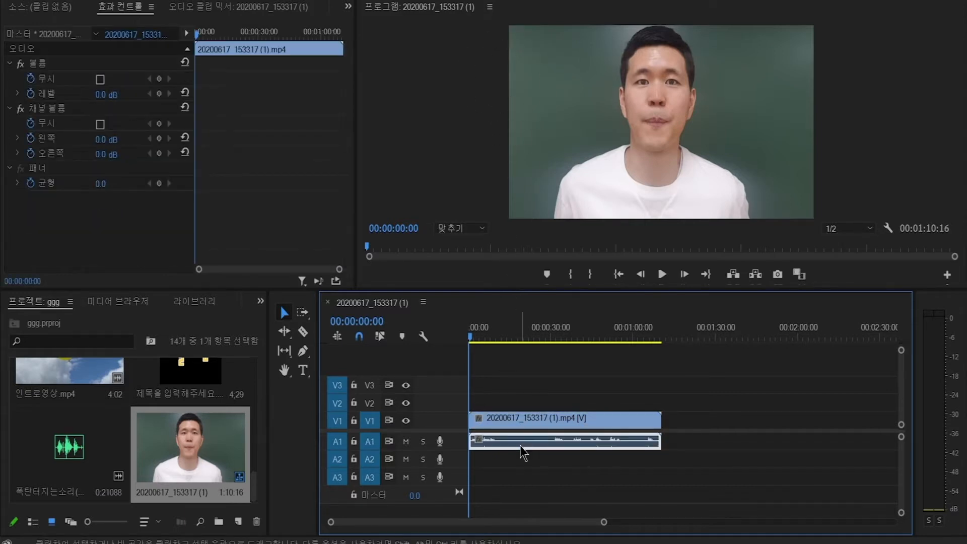
{"action": "left_click", "coordinate": [498, 337]}
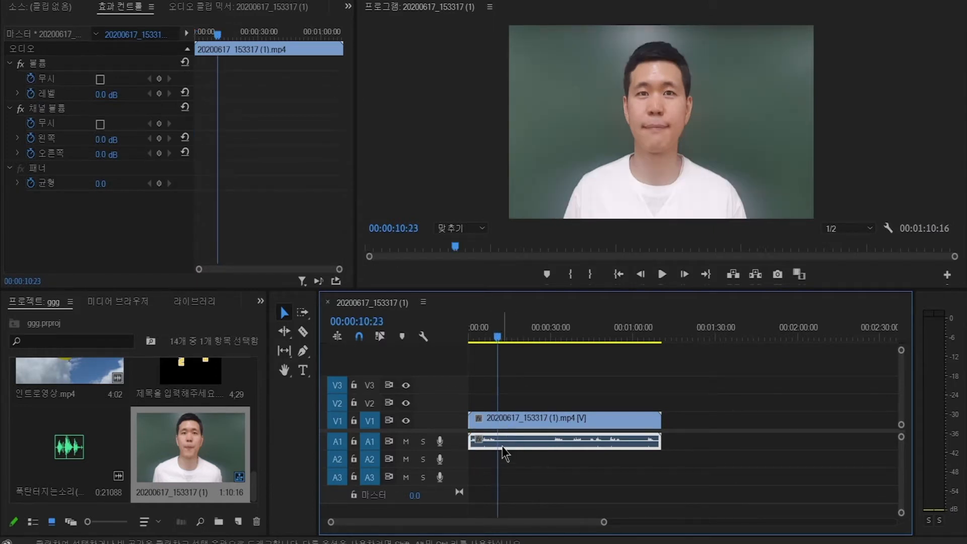
{"action": "left_click_drag", "start_coordinate": [501, 339], "coordinate": [518, 365]}
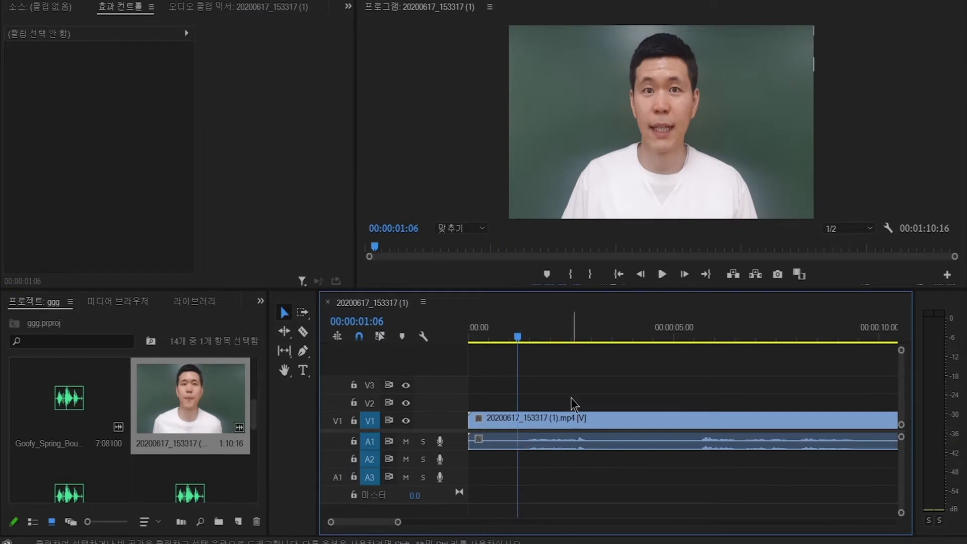
{"action": "left_click_drag", "start_coordinate": [572, 399], "coordinate": [573, 472]}
{"action": "key", "text": "ctrl+k"}
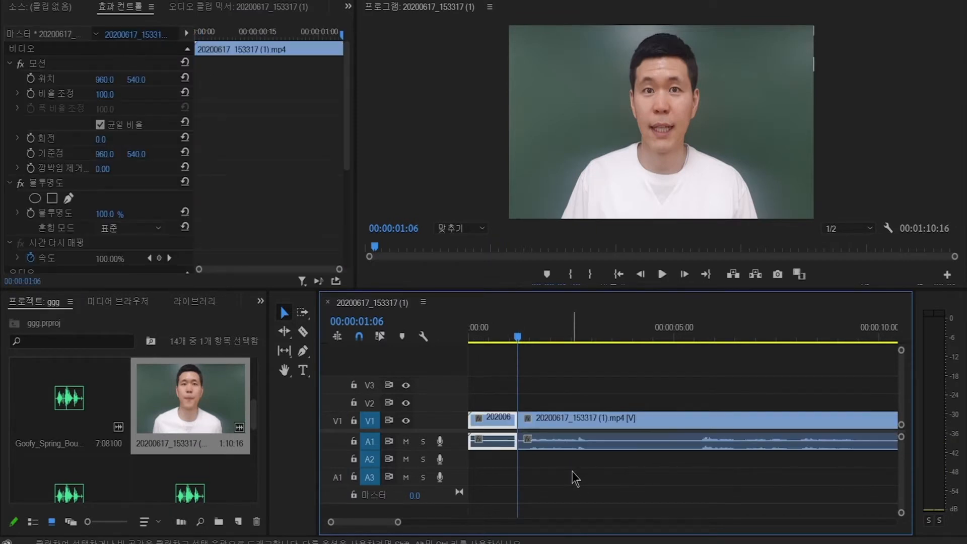
{"action": "key", "text": "Delete"}
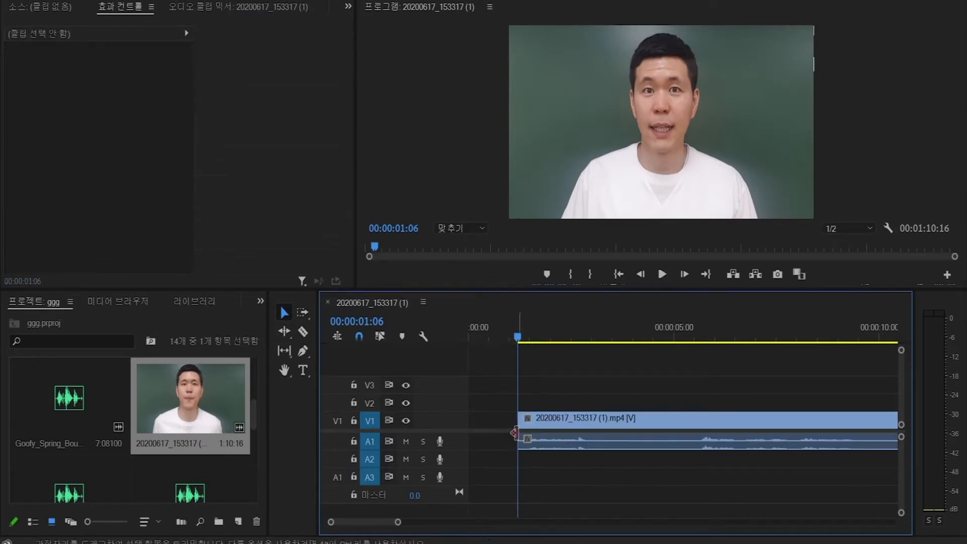
{"action": "left_click", "coordinate": [477, 423]}
{"action": "key", "text": "Delete"}
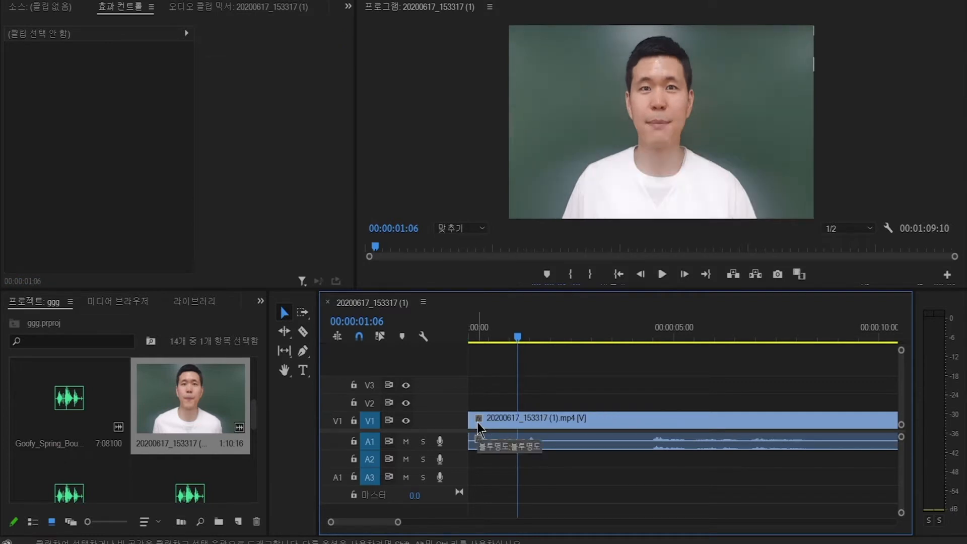
Play the sequence from the start and cut the clip at 00:00:01:25, where the first spoken phrase ends.
{"action": "key", "text": "Home"}
{"action": "key", "text": "space"}
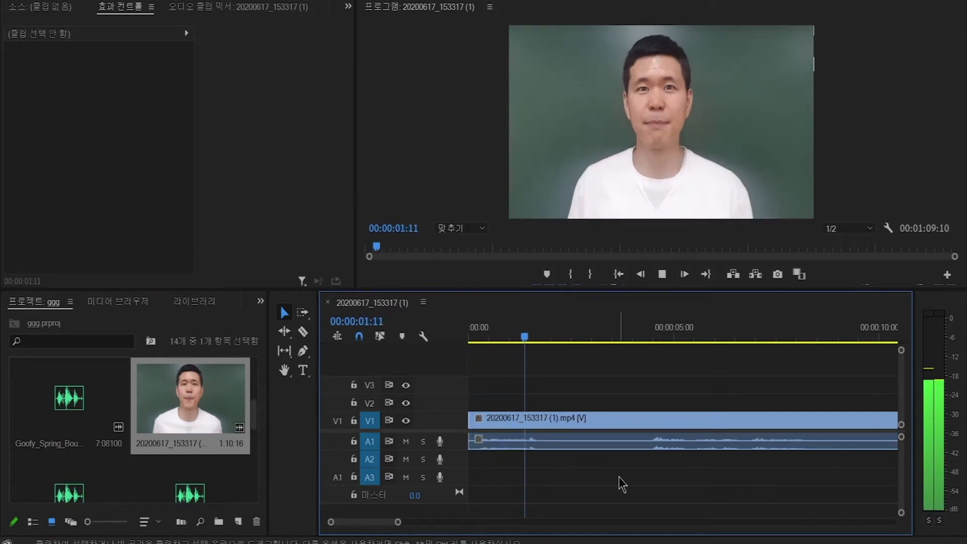
{"action": "key", "text": "space"}
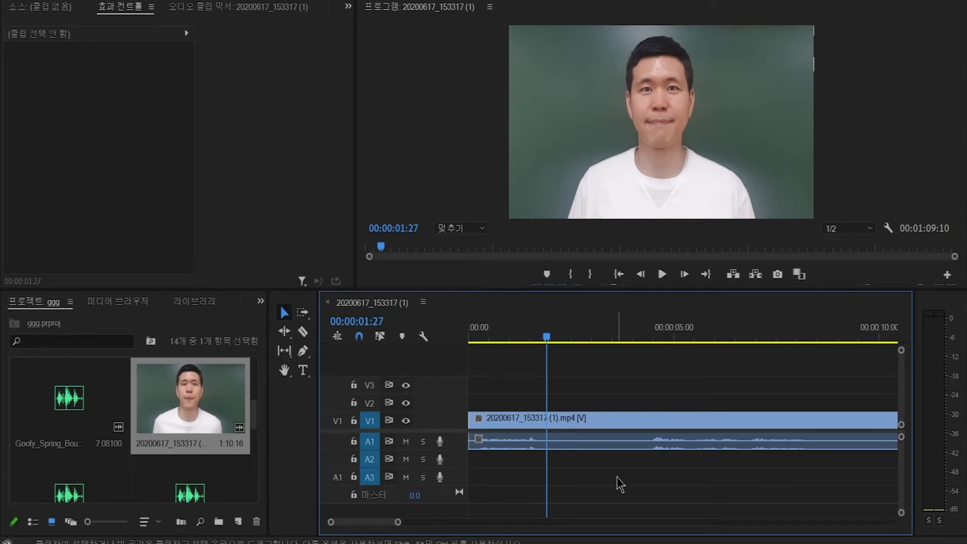
{"action": "key", "text": "Left"}
{"action": "key", "text": "Left"}
{"action": "key", "text": "Left"}
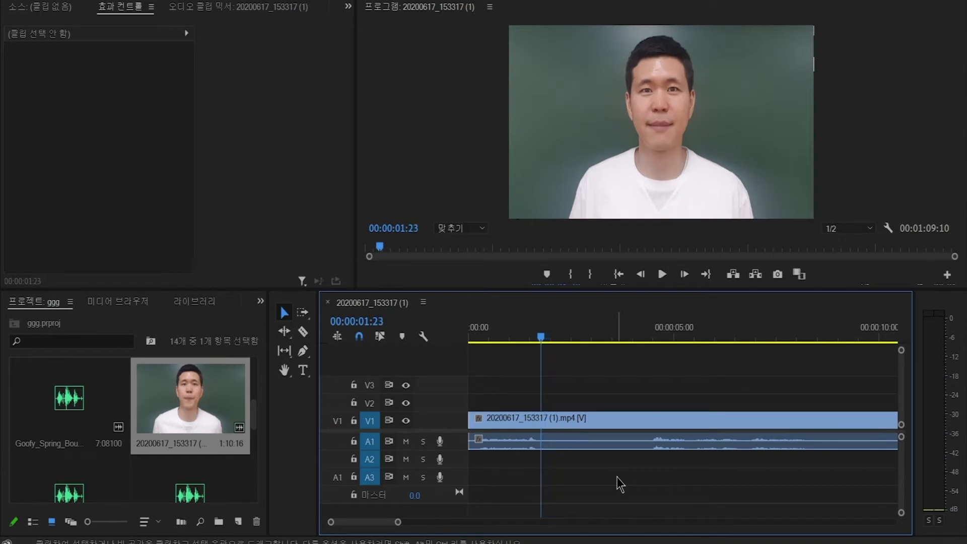
{"action": "key", "text": "Right"}
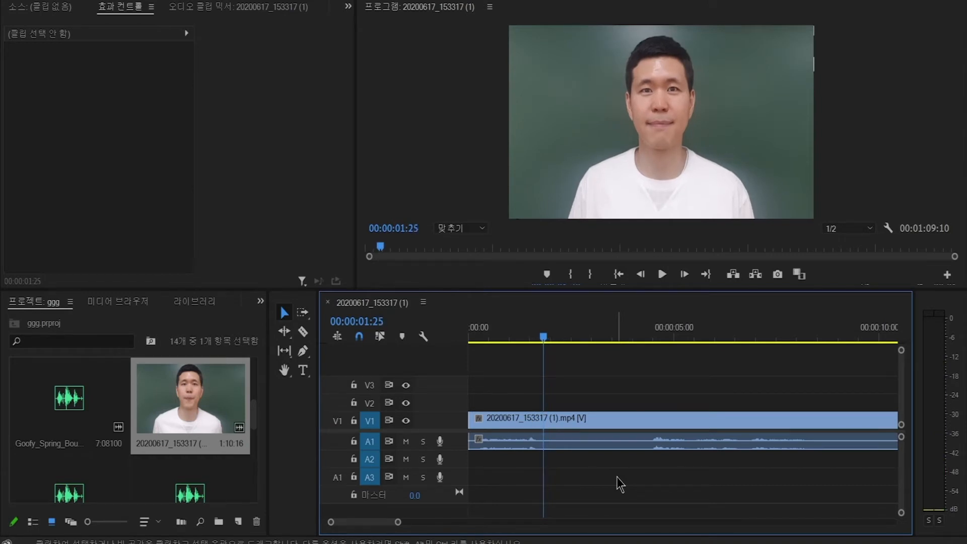
{"action": "key", "text": "ctrl+k"}
Play on through the silence and cut the clip at 00:00:04:09, just before the speech resumes.
{"action": "key", "text": "space"}
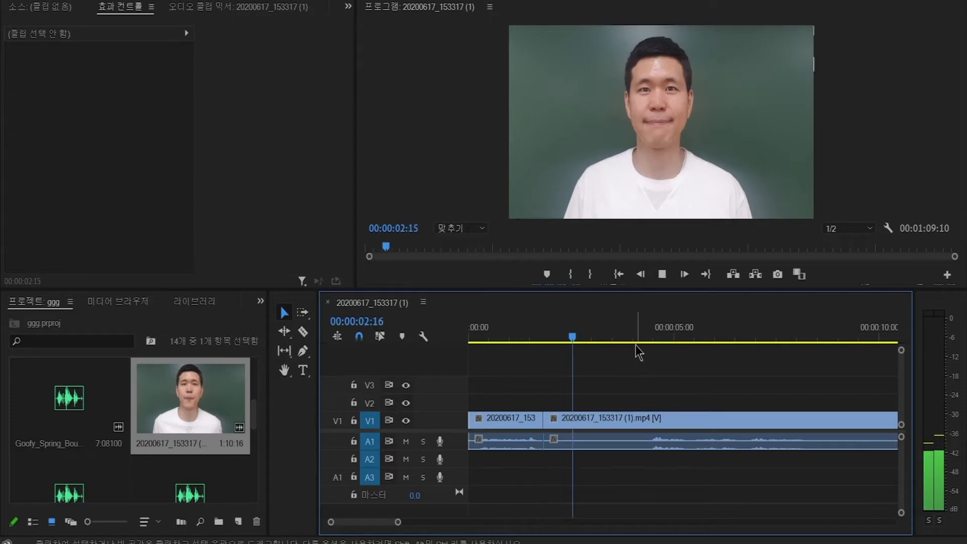
{"action": "key", "text": "space"}
{"action": "key", "text": "Left"}
{"action": "key", "text": "Left"}
{"action": "key", "text": "Left"}
{"action": "key", "text": "Left"}
{"action": "key", "text": "Left"}
{"action": "key", "text": "Left"}
{"action": "key", "text": "Left"}
{"action": "key", "text": "Left"}
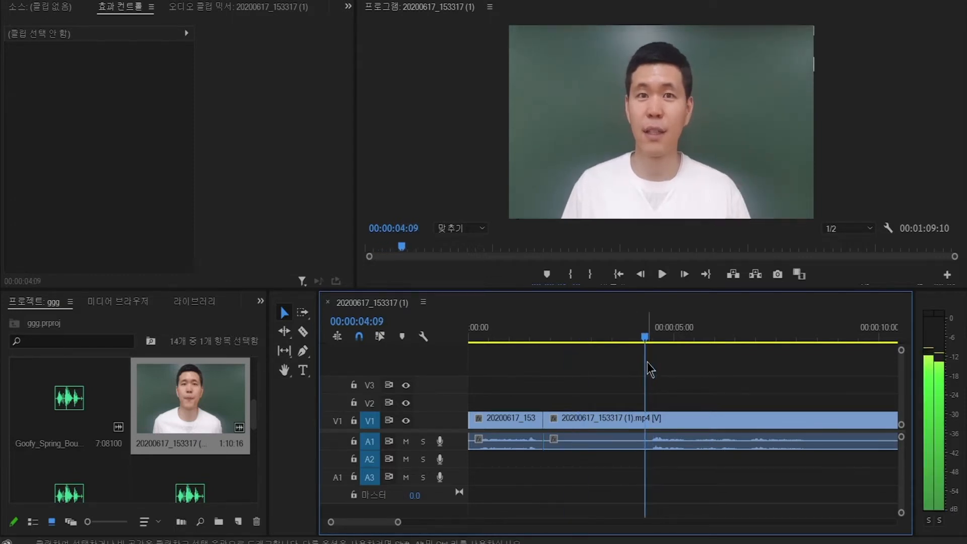
{"action": "key", "text": "ctrl+k"}
Delete the silent segment between the cuts at 00:00:01:25 and 00:00:04:09 and close the gap.
{"action": "left_click", "coordinate": [576, 421]}
{"action": "key", "text": "Delete"}
{"action": "left_click", "coordinate": [575, 417]}
{"action": "key", "text": "Delete"}
Find the end of the long silence in the remaining footage and cut the clip at 00:00:27:17.
{"action": "key", "text": "minus"}
{"action": "left_click_drag", "start_coordinate": [702, 338], "coordinate": [590, 338]}
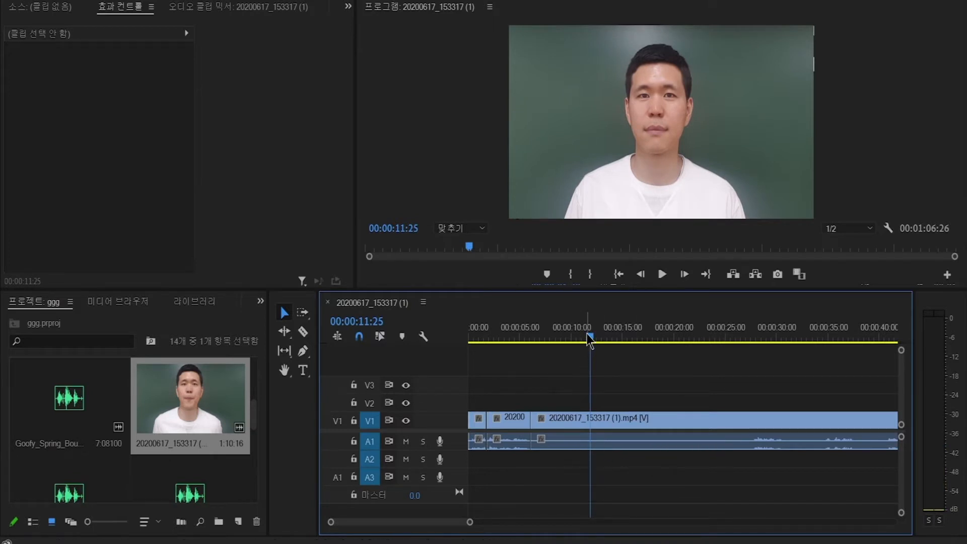
{"action": "left_click_drag", "start_coordinate": [590, 337], "coordinate": [748, 346]}
{"action": "key", "text": "space"}
{"action": "key", "text": "Left"}
{"action": "key", "text": "Left"}
{"action": "key", "text": "Left"}
{"action": "key", "text": "Left"}
{"action": "key", "text": "Left"}
{"action": "key", "text": "Left"}
{"action": "key", "text": "Left"}
{"action": "key", "text": "Left"}
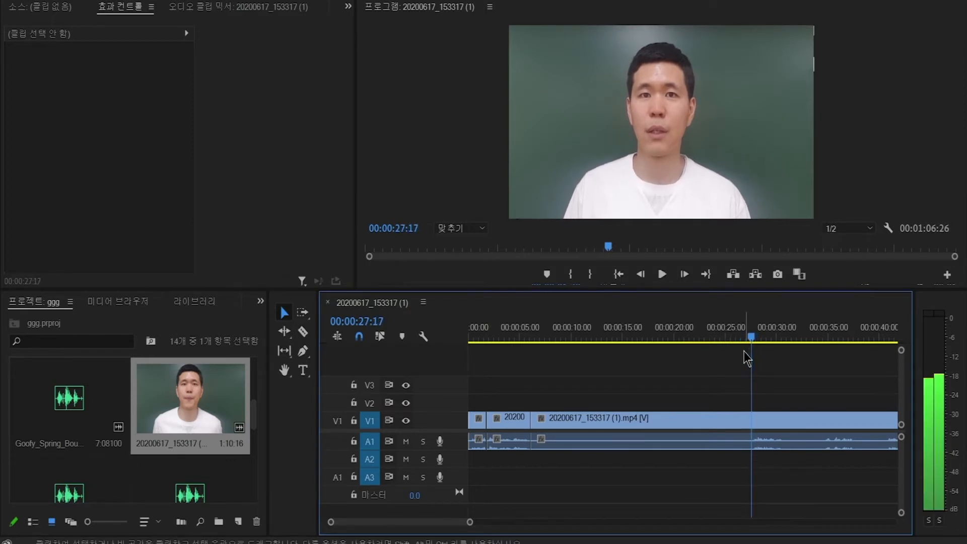
{"action": "key", "text": "ctrl+k"}
Delete the long silent segment that ends at 00:00:27:17 and close the gap.
{"action": "left_click_drag", "start_coordinate": [597, 391], "coordinate": [639, 507]}
{"action": "key", "text": "Delete"}
{"action": "left_click", "coordinate": [594, 421]}
{"action": "key", "text": "Delete"}
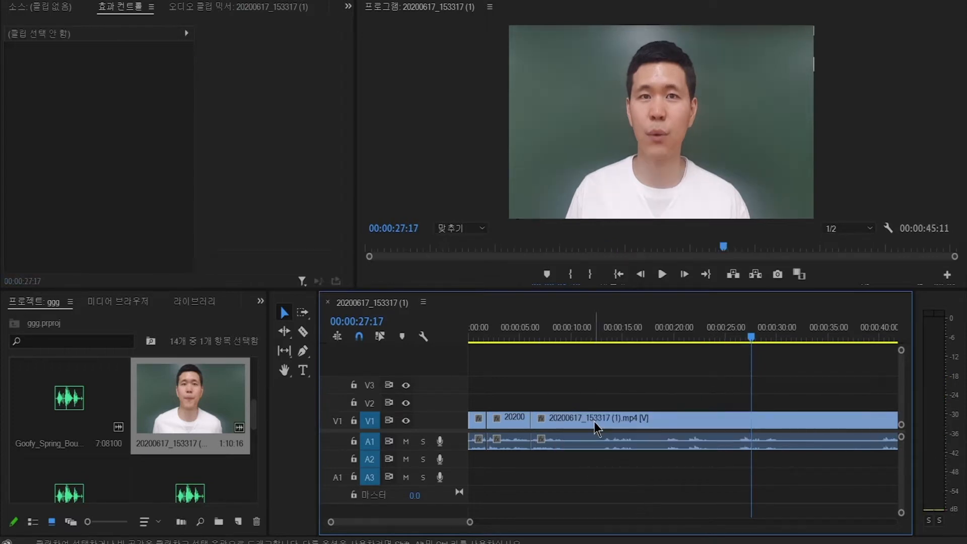
Isolate the next pause by cutting the last clip at about 9 seconds and at 00:00:12:28.
{"action": "left_click", "coordinate": [553, 342]}
{"action": "key", "text": "space"}
{"action": "key", "text": "ctrl+k"}
{"action": "key", "text": "space"}
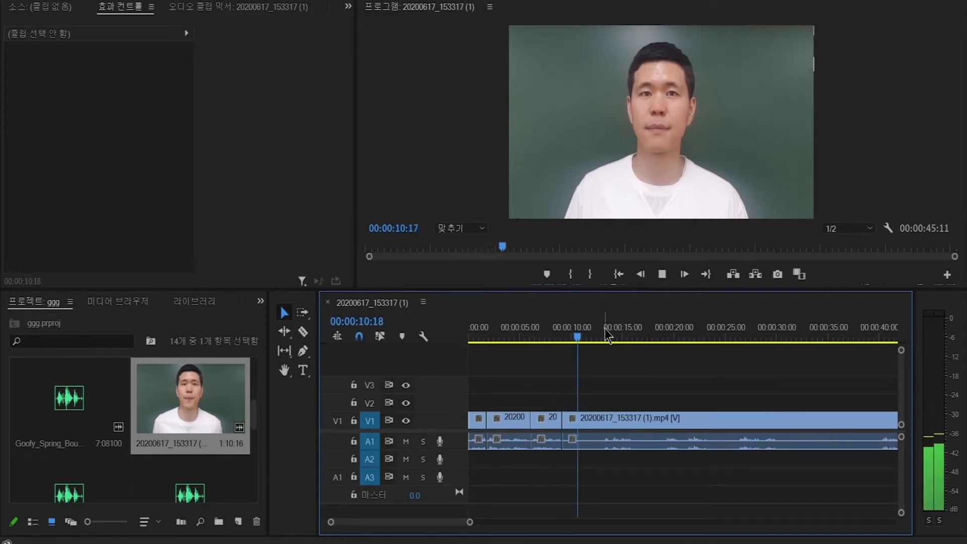
{"action": "left_click", "coordinate": [601, 335]}
{"action": "key", "text": "ctrl+k"}
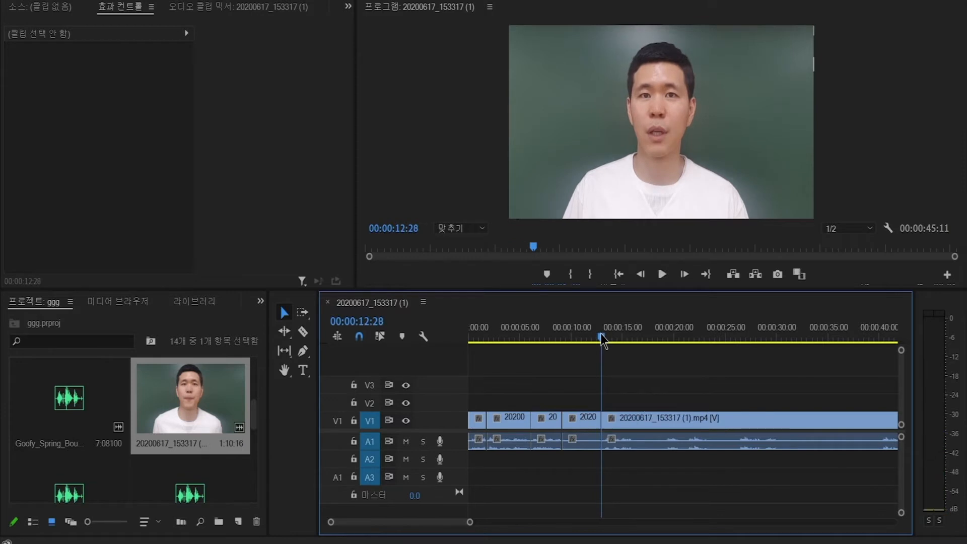
Delete the silent segment between about 9 seconds and 00:00:12:28 and close the gap.
{"action": "left_click", "coordinate": [583, 421]}
{"action": "key", "text": "Delete"}
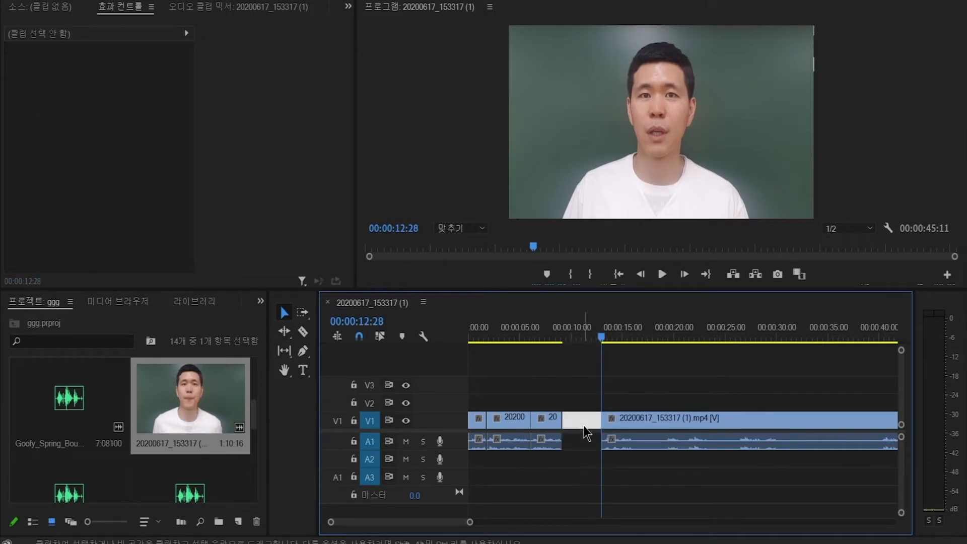
{"action": "key", "text": "Delete"}
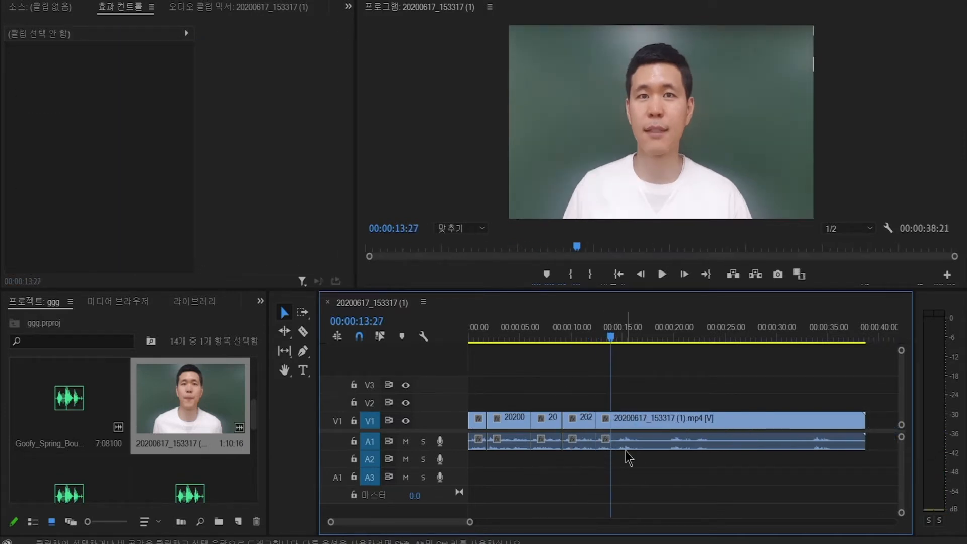
Isolate the short pause in the last clip by cutting it at 00:00:13:24 and 00:00:14:21.
{"action": "left_click", "coordinate": [658, 451]}
{"action": "key", "text": "="}
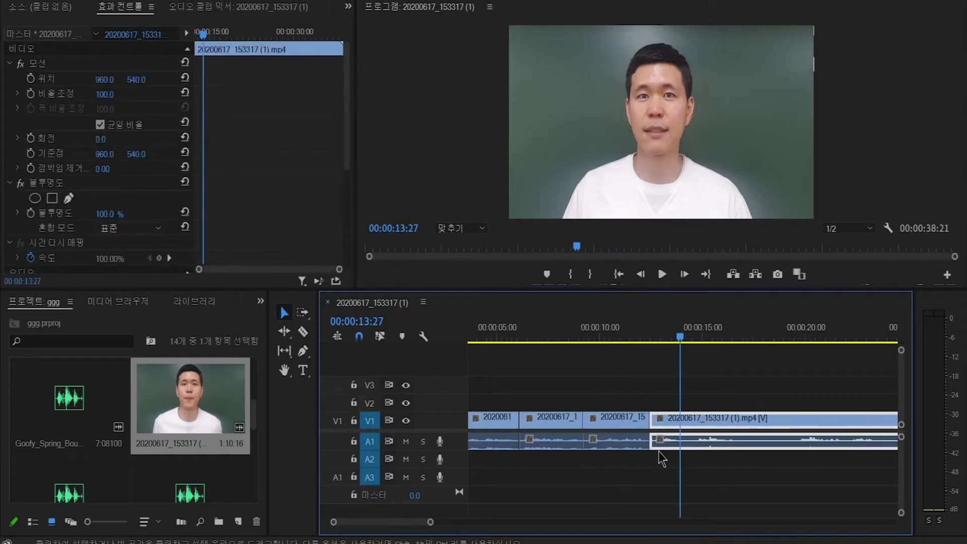
{"action": "key", "text": "="}
{"action": "key", "text": "="}
{"action": "key", "text": "="}
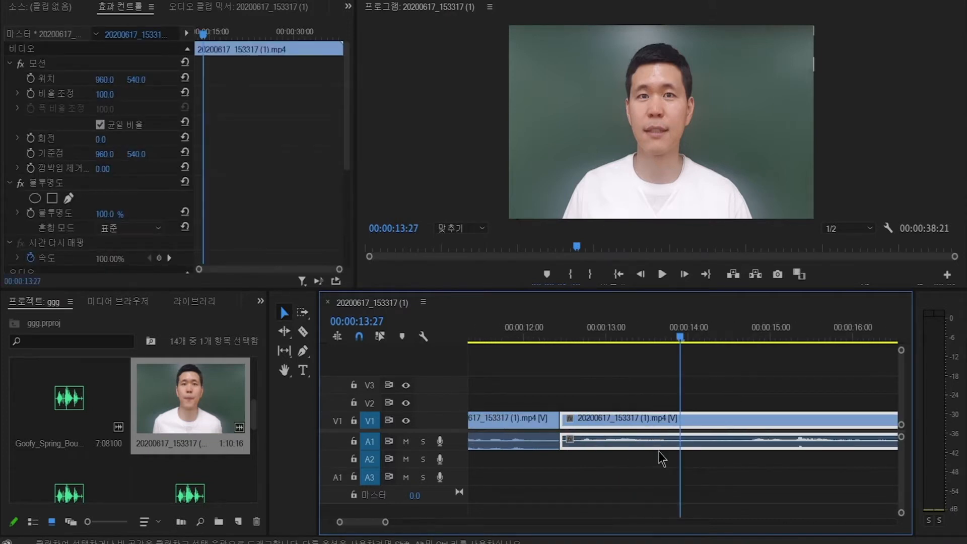
{"action": "key", "text": "Left"}
{"action": "key", "text": "Left"}
{"action": "key", "text": "Left"}
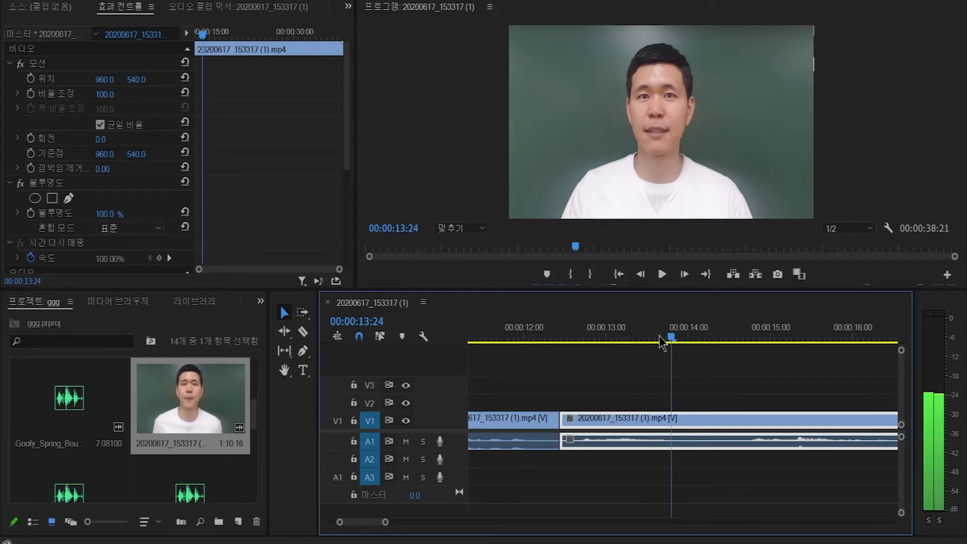
{"action": "key", "text": "ctrl+k"}
{"action": "key", "text": "space"}
{"action": "key", "text": "ctrl+k"}
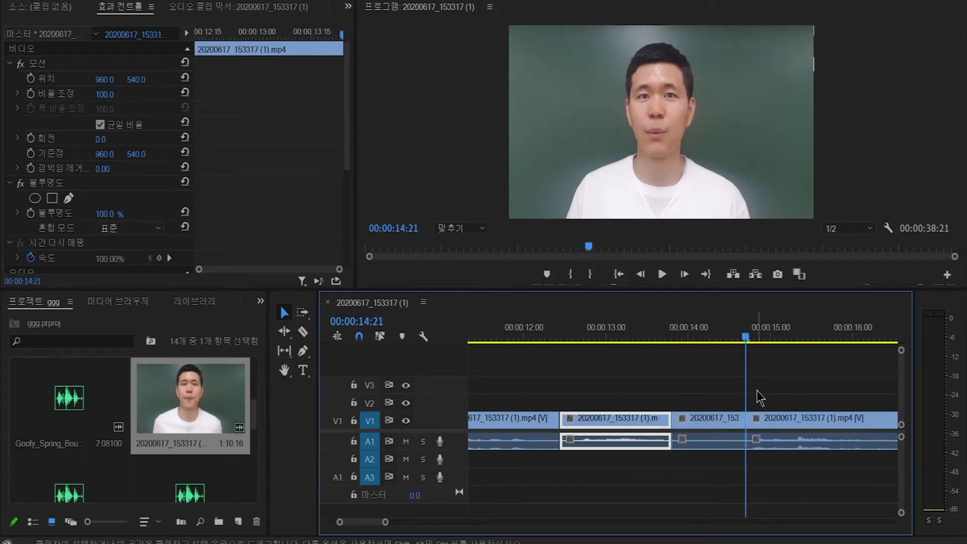
Delete the segment between 00:00:13:24 and 00:00:14:21 and close the gap.
{"action": "left_click", "coordinate": [709, 421]}
{"action": "key", "text": "Delete"}
{"action": "left_click", "coordinate": [709, 425]}
{"action": "key", "text": "Delete"}
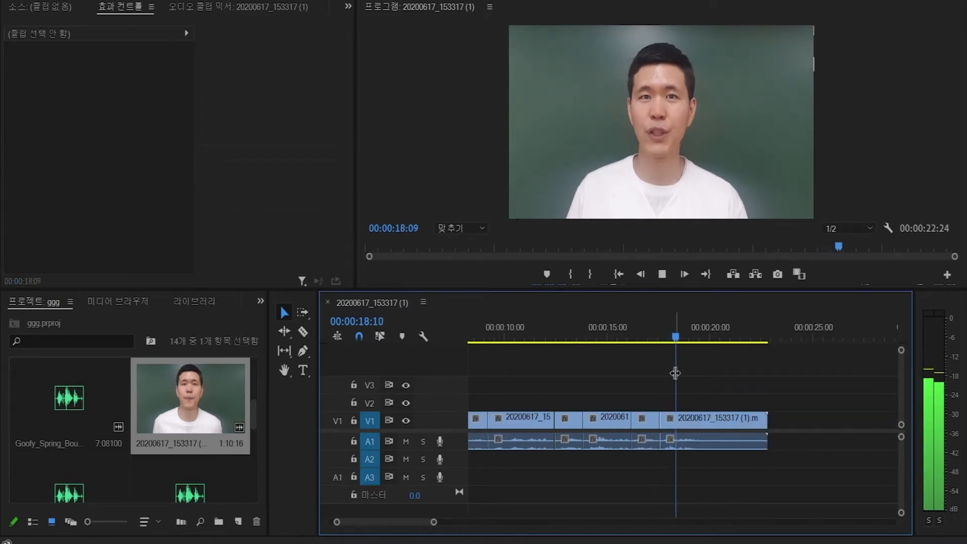
Trim away the end of the last clip after 00:00:20:07.
{"action": "key", "text": "space"}
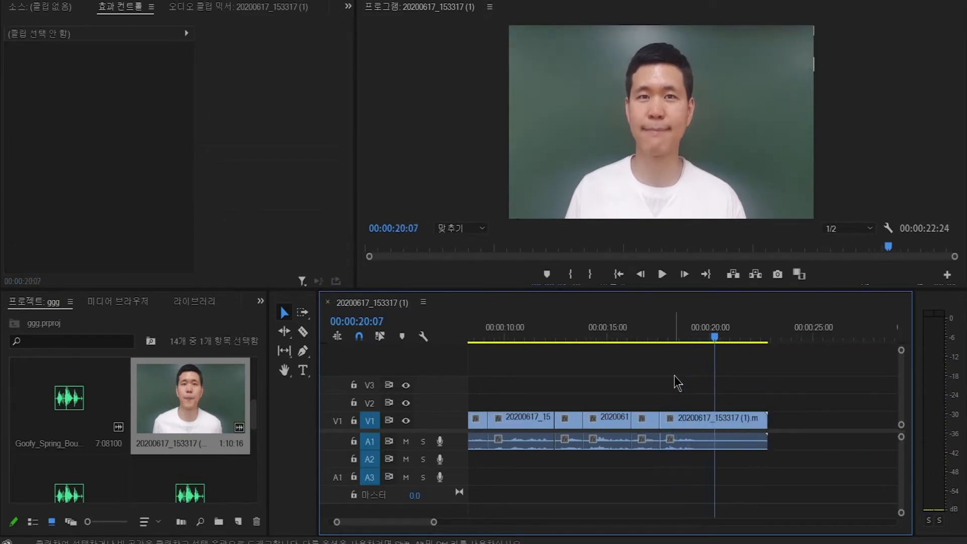
{"action": "key", "text": "w"}
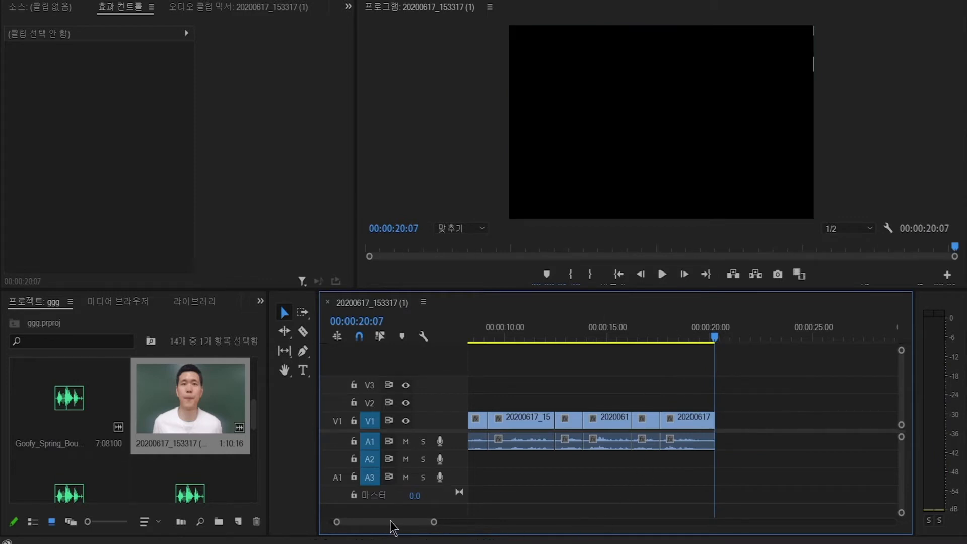
Play the edited sequence from the start to review all the cuts.
{"action": "left_click_drag", "start_coordinate": [393, 527], "coordinate": [387, 527]}
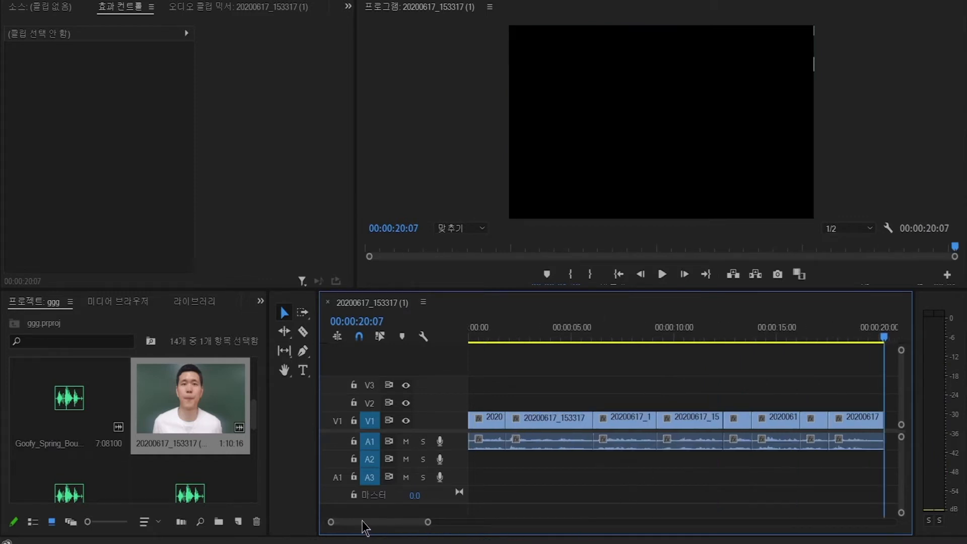
{"action": "key", "text": "Home"}
{"action": "key", "text": "space"}
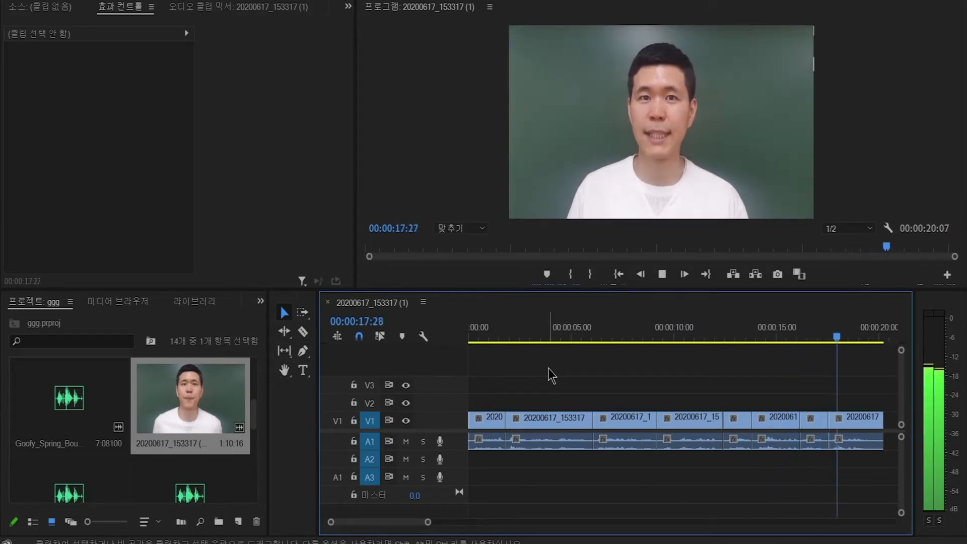
{"action": "key", "text": "space"}
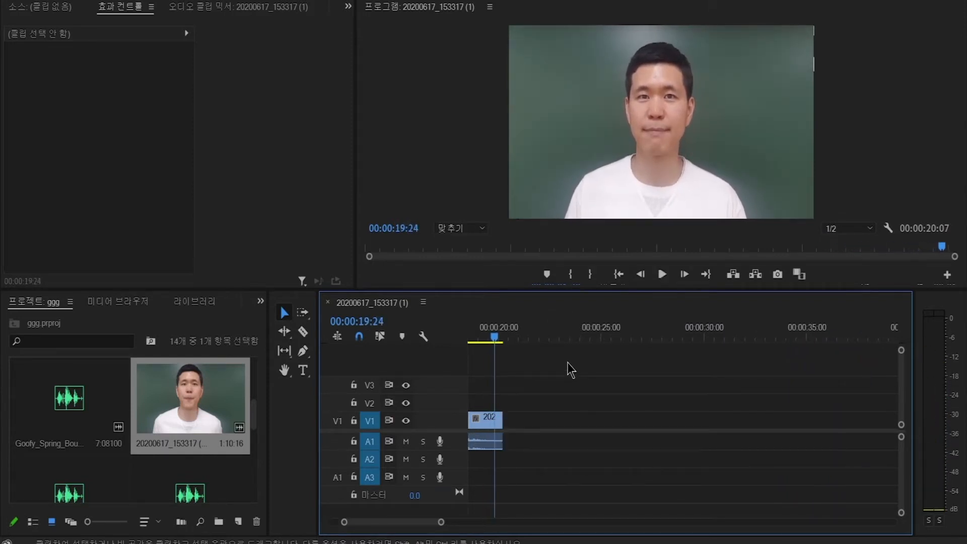
{"action": "left_click_drag", "start_coordinate": [421, 522], "coordinate": [384, 524]}
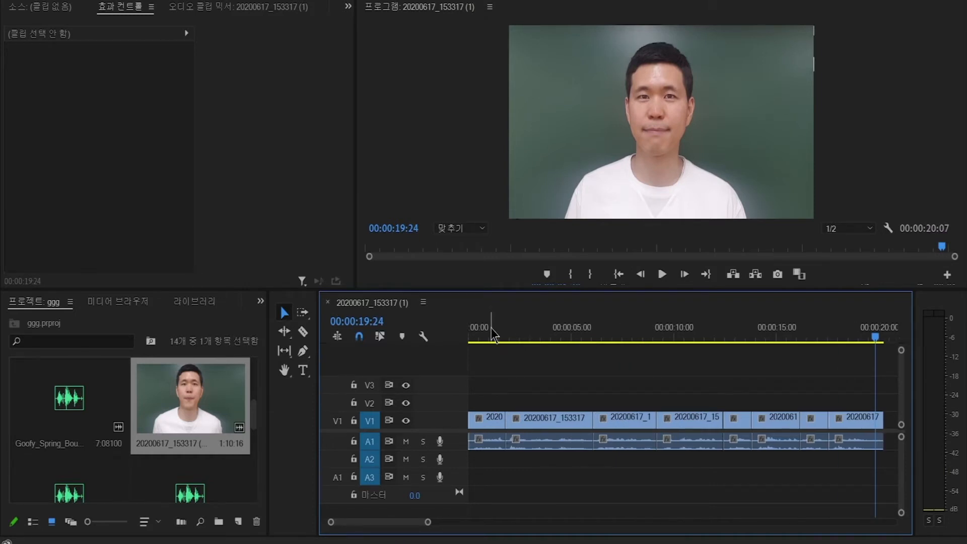
Save the project and place the image fat-3313923_1280.webp on track V2, starting at about 3 seconds.
{"action": "key", "text": "ctrl+s"}
{"action": "scroll", "coordinate": [252, 411], "scroll_direction": "up", "scroll_amount": 3}
{"action": "left_click_drag", "start_coordinate": [214, 416], "coordinate": [529, 400]}
{"action": "left_click", "coordinate": [566, 337]}
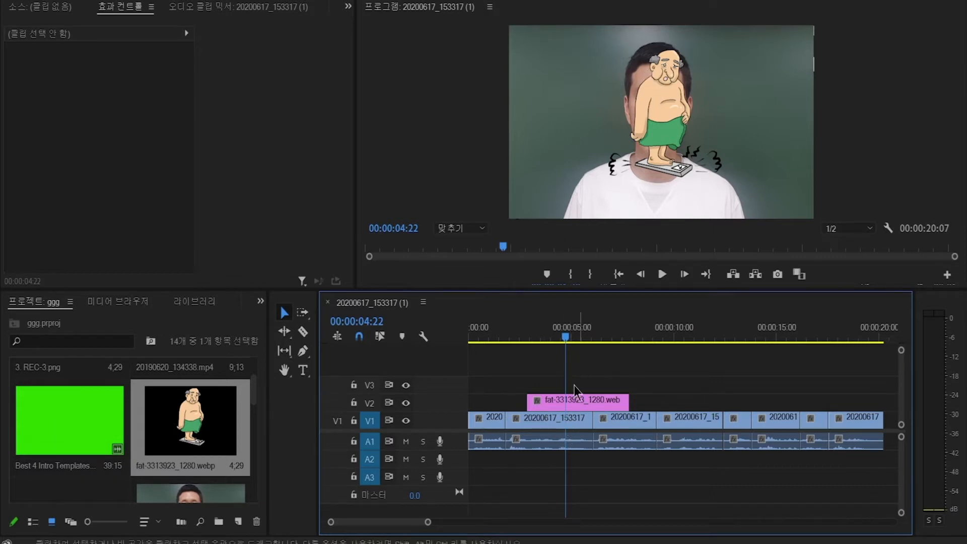
Trim the image on V2 to start at about 4.4 seconds and end with the second video clip, checking the timing by playback.
{"action": "left_click", "coordinate": [518, 335]}
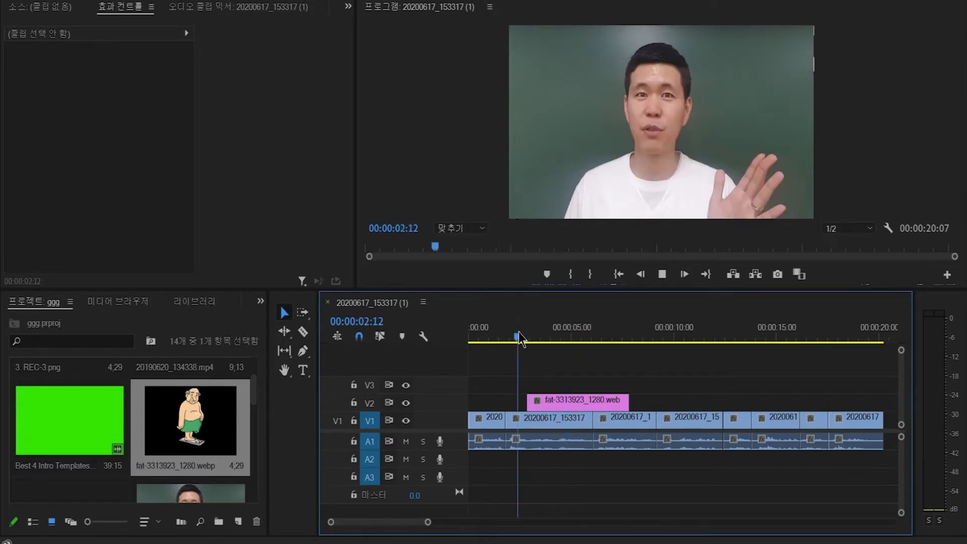
{"action": "key", "text": "space"}
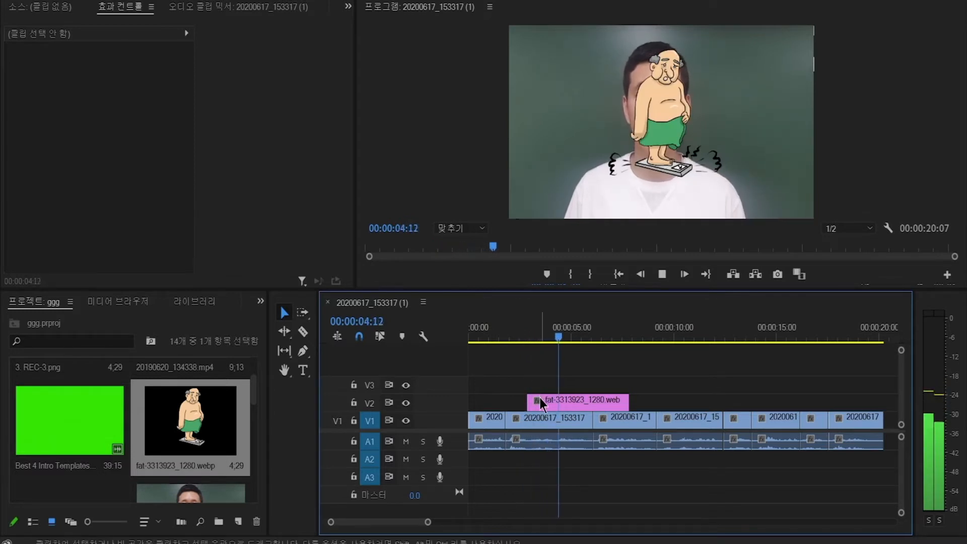
{"action": "key", "text": "space"}
{"action": "left_click", "coordinate": [551, 335]}
{"action": "key", "text": "space"}
{"action": "left_click_drag", "start_coordinate": [524, 403], "coordinate": [558, 403]}
{"action": "left_click_drag", "start_coordinate": [624, 401], "coordinate": [592, 403]}
{"action": "key", "text": "space"}
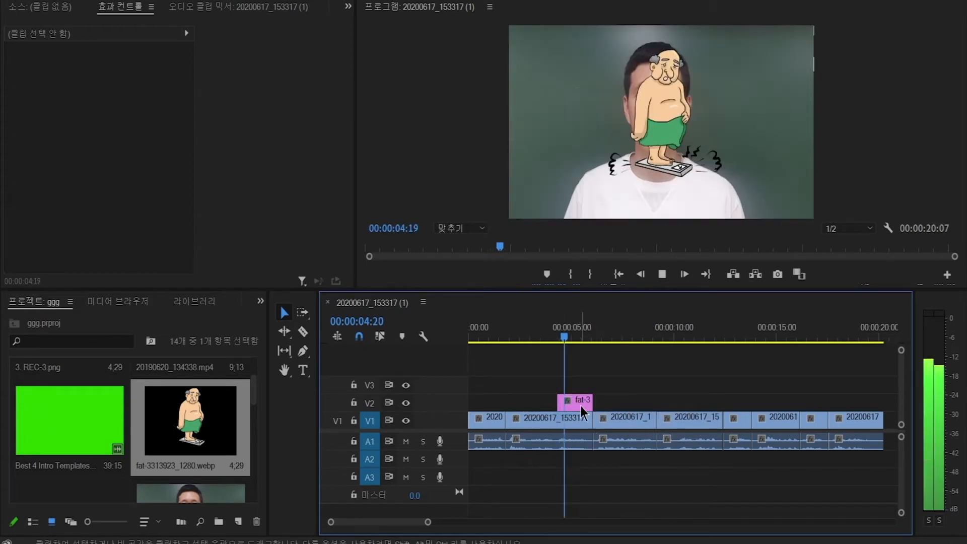
Set the fat-3313923_1280.webp overlay's position to 1409, 665 and its scale to 65.
{"action": "left_click", "coordinate": [581, 406]}
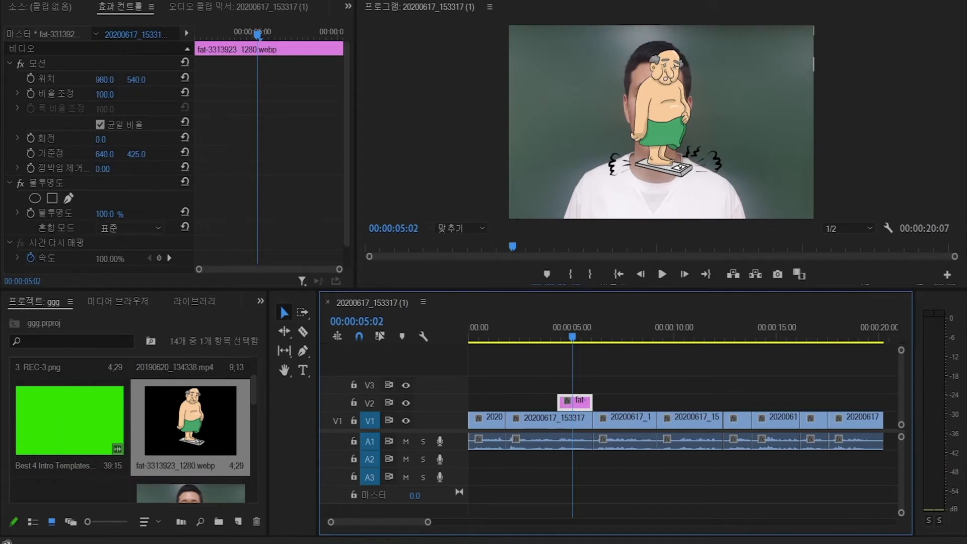
{"action": "left_click_drag", "start_coordinate": [105, 80], "coordinate": [330, 80]}
{"action": "left_click_drag", "start_coordinate": [136, 79], "coordinate": [200, 79]}
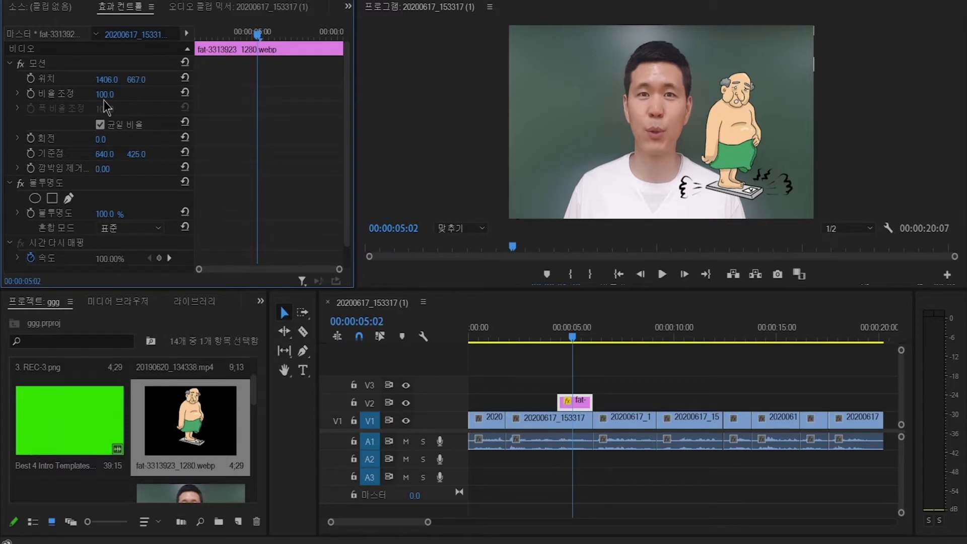
{"action": "left_click_drag", "start_coordinate": [102, 95], "coordinate": [115, 79]}
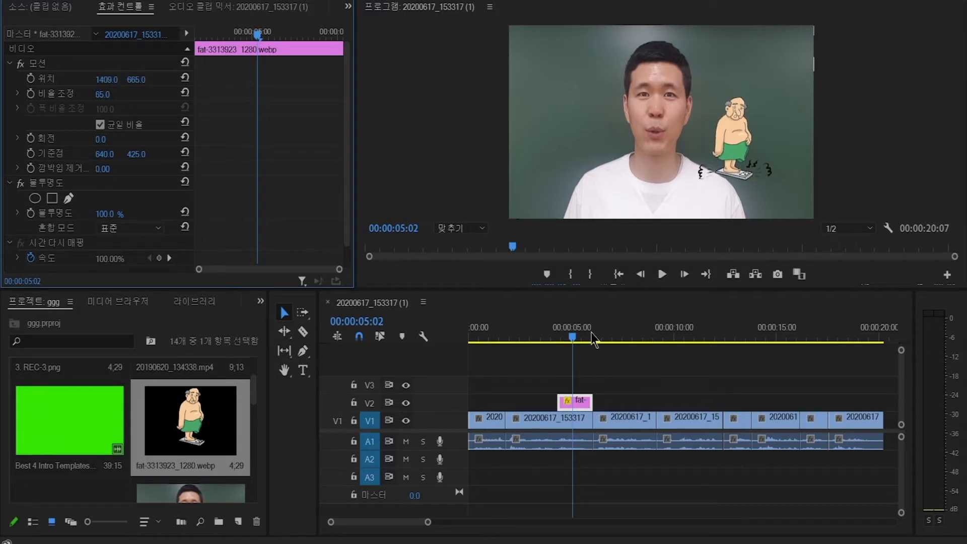
Play around the overlay's start to check its timing and split the second video clip at 00:00:04:09.
{"action": "left_click", "coordinate": [553, 342]}
{"action": "key", "text": "space"}
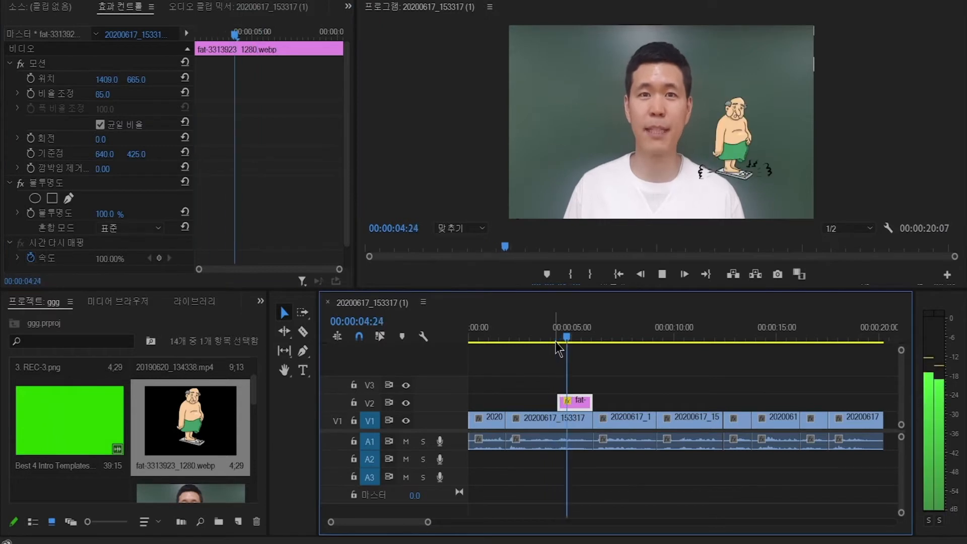
{"action": "left_click", "coordinate": [557, 341]}
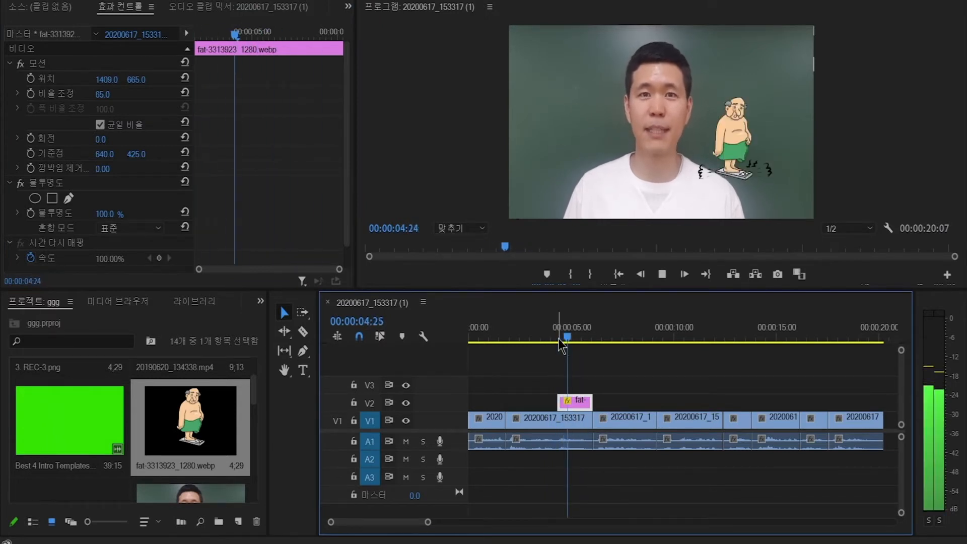
{"action": "left_click", "coordinate": [559, 341]}
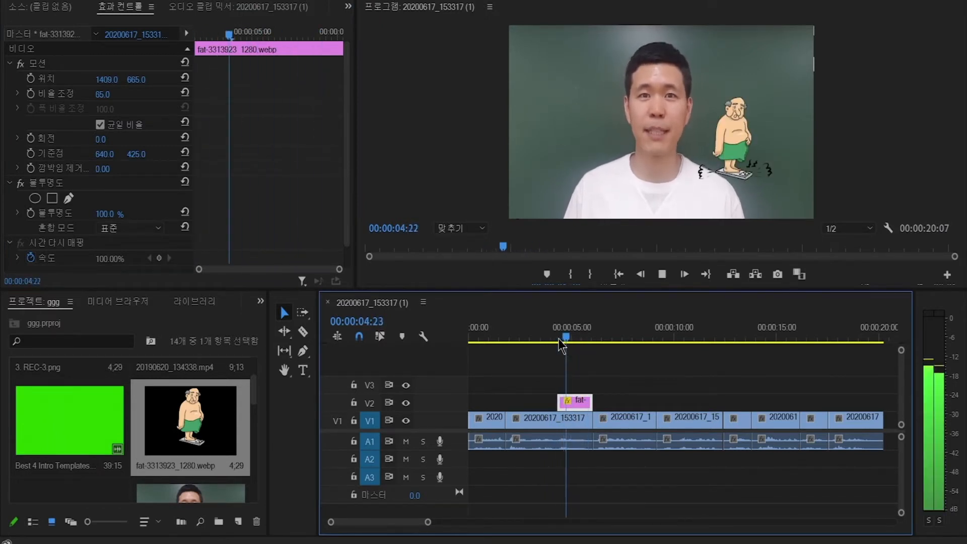
{"action": "key", "text": "space"}
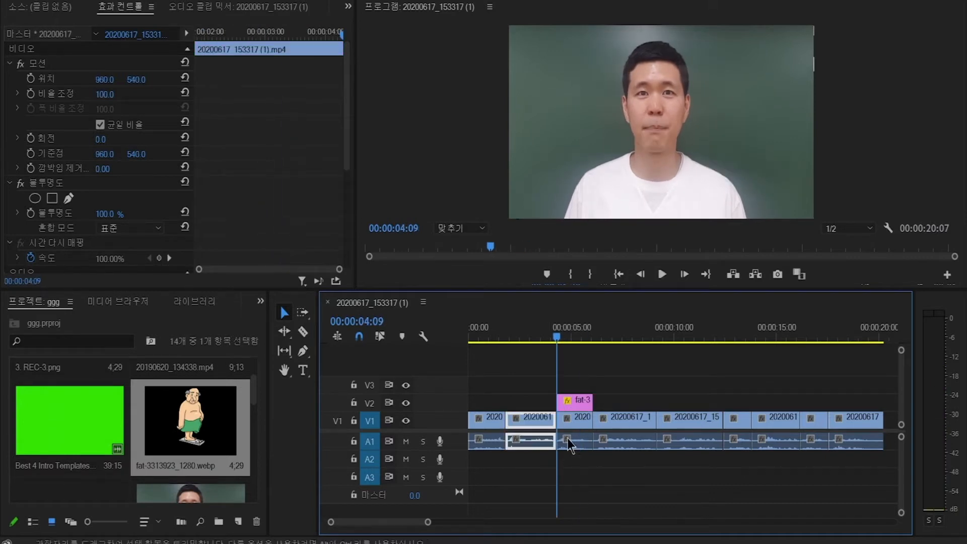
Enable position and scale keyframes on the overlay at 00:00:04:09 and keyframe its scale at about 102 at 00:00:04:15.
{"action": "left_click", "coordinate": [570, 401]}
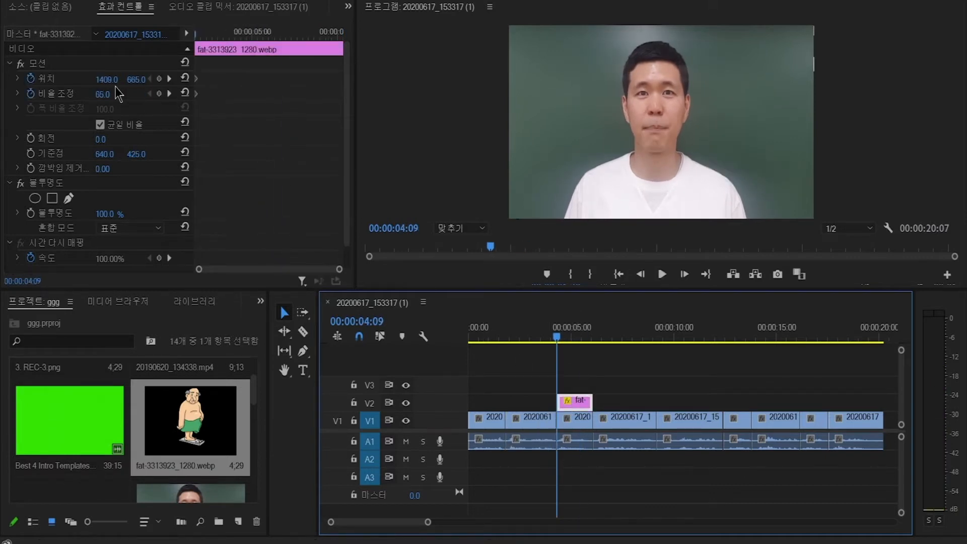
{"action": "key", "text": "space"}
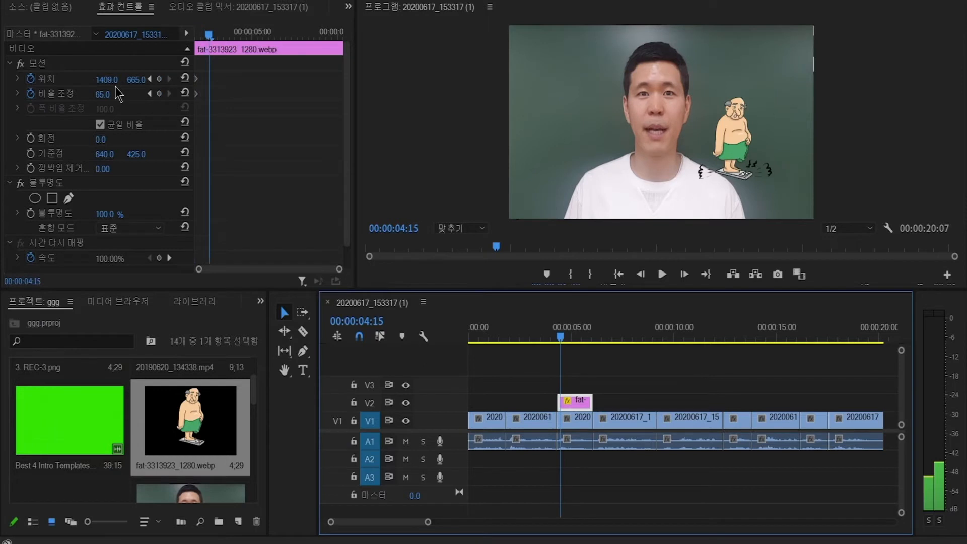
{"action": "left_click_drag", "start_coordinate": [102, 97], "coordinate": [113, 95]}
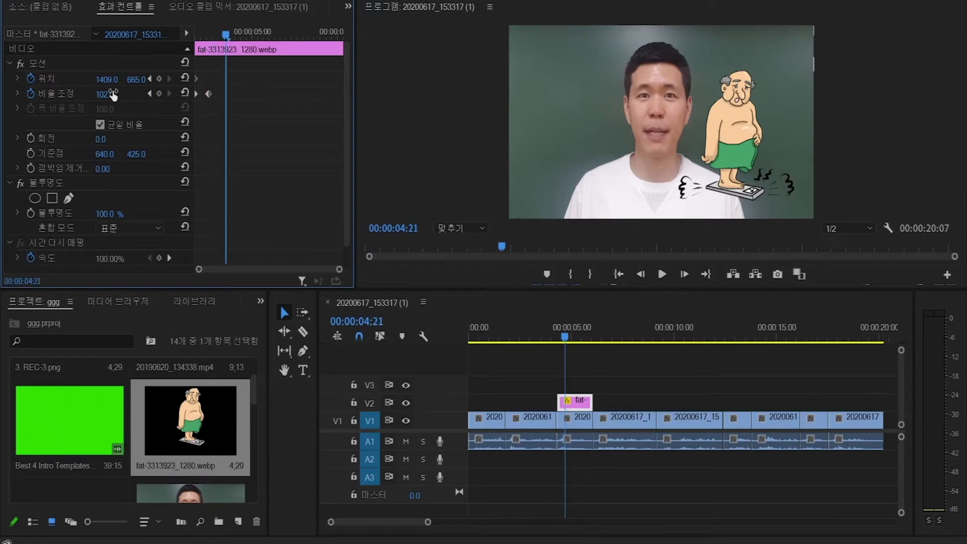
Add scale keyframes to the overlay: 40 at 00:00:04:21 and 70 at 00:00:04:27.
{"action": "left_click_drag", "start_coordinate": [112, 96], "coordinate": [81, 95]}
{"action": "key", "text": "Right"}
{"action": "key", "text": "Right"}
{"action": "key", "text": "Right"}
{"action": "key", "text": "Right"}
{"action": "key", "text": "Right"}
{"action": "key", "text": "Right"}
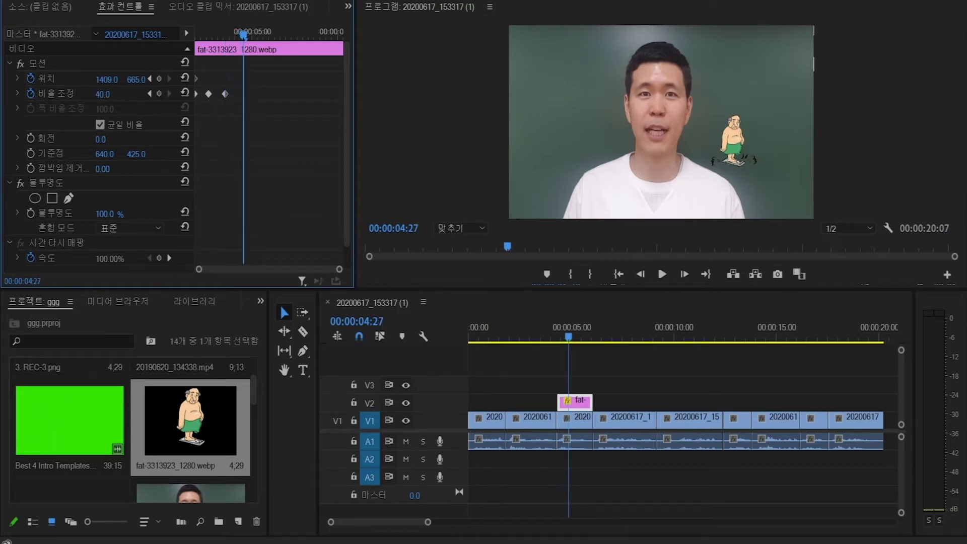
{"action": "left_click_drag", "start_coordinate": [102, 94], "coordinate": [117, 94]}
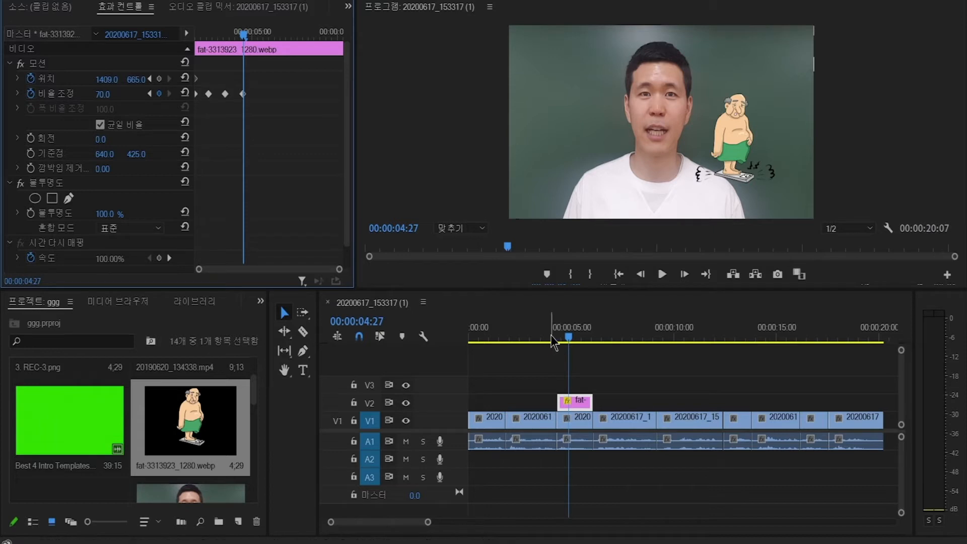
Play from just before the overlay to review its scale animation.
{"action": "left_click", "coordinate": [551, 334]}
{"action": "key", "text": "space"}
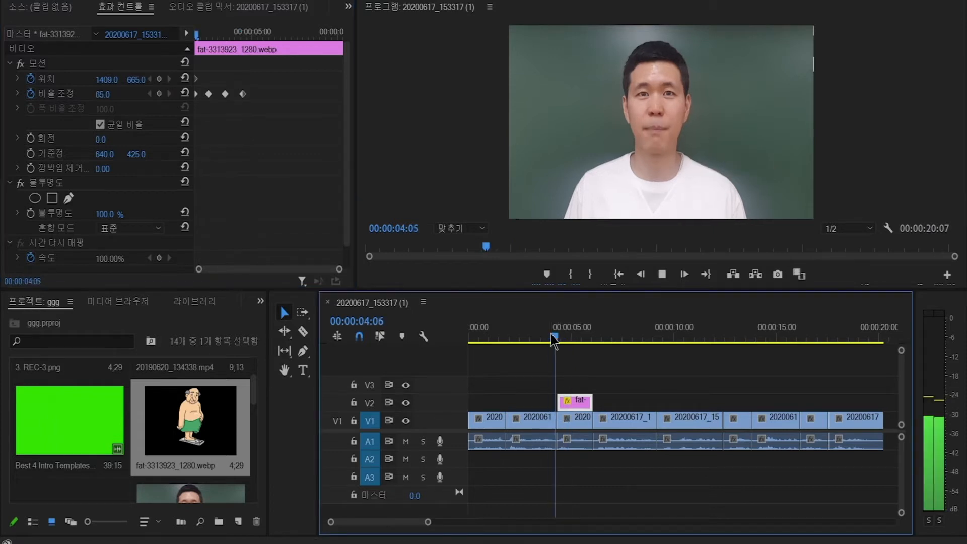
{"action": "key", "text": "space"}
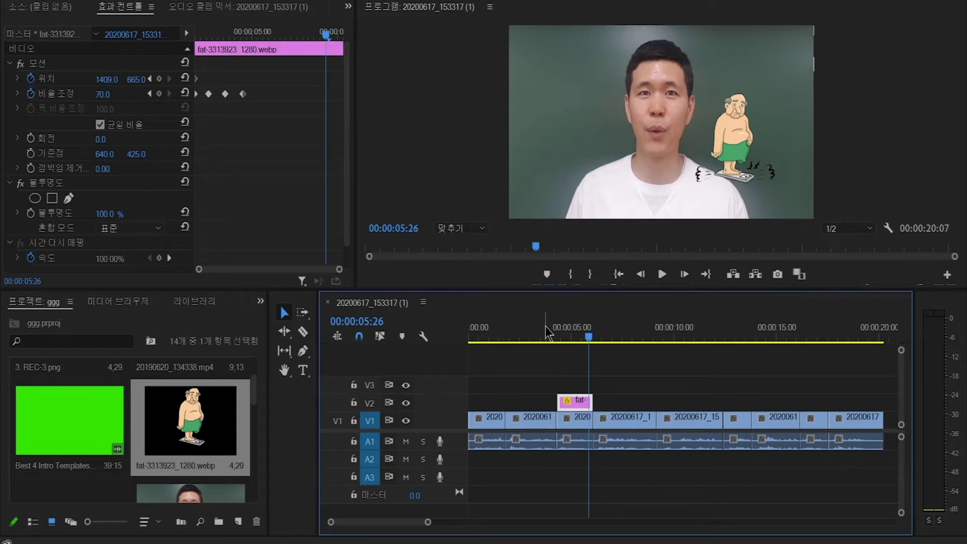
Move all clips on the timeline about 10 seconds later, leaving free space at the start of the sequence.
{"action": "key", "text": "Up"}
{"action": "key", "text": "Up"}
{"action": "key", "text": "minus"}
{"action": "key", "text": "minus"}
{"action": "left_click_drag", "start_coordinate": [676, 381], "coordinate": [473, 491]}
{"action": "left_click_drag", "start_coordinate": [479, 337], "coordinate": [454, 334]}
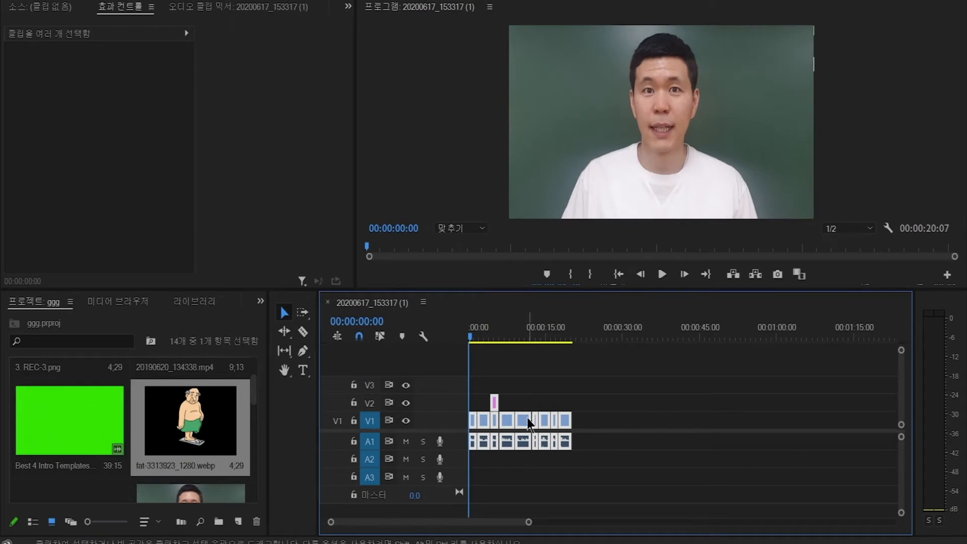
{"action": "left_click_drag", "start_coordinate": [524, 421], "coordinate": [575, 421]}
Place 인트로영상.mp4 on V1 at the start of the sequence, preview it, and delete the gap after it.
{"action": "left_click_drag", "start_coordinate": [258, 402], "coordinate": [262, 469]}
{"action": "left_click_drag", "start_coordinate": [79, 455], "coordinate": [484, 417]}
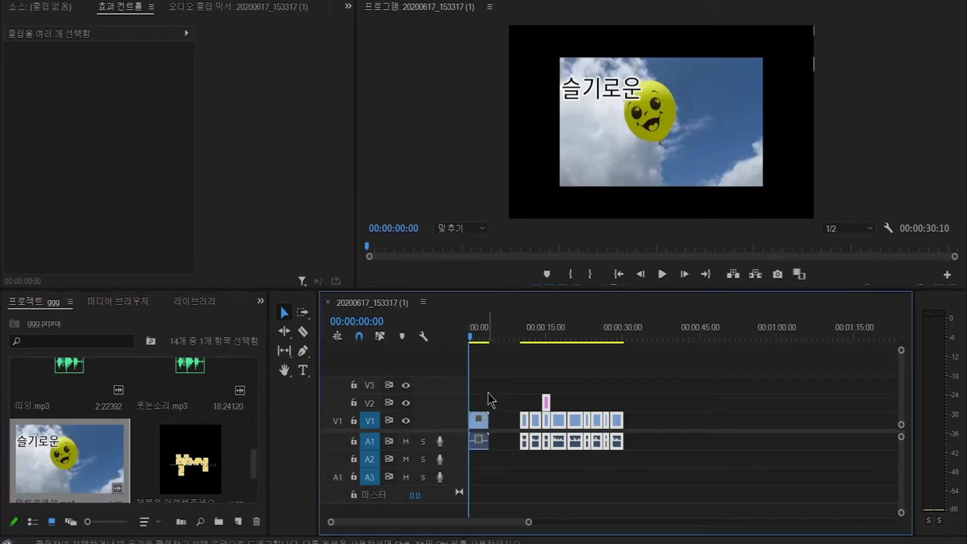
{"action": "key", "text": "space"}
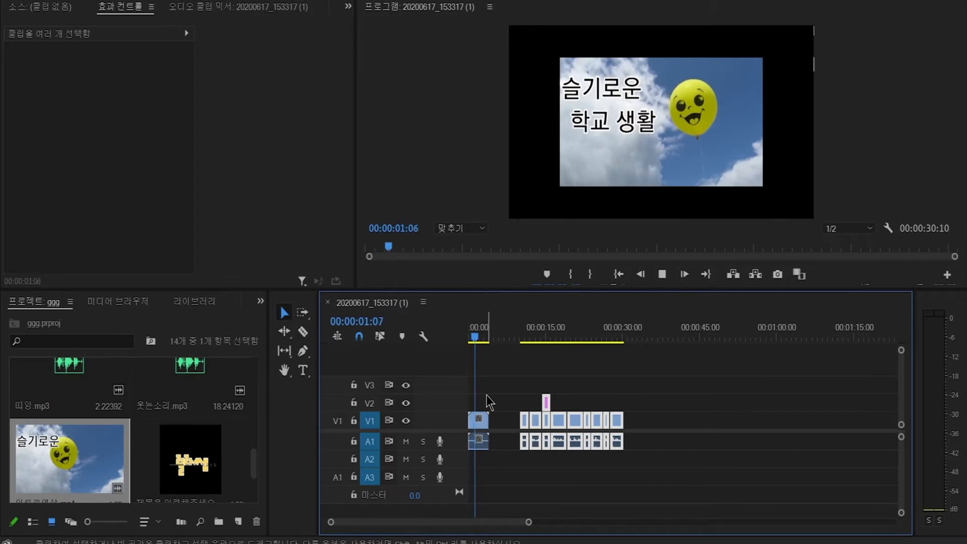
{"action": "key", "text": "space"}
{"action": "left_click", "coordinate": [507, 424]}
{"action": "key", "text": "Delete"}
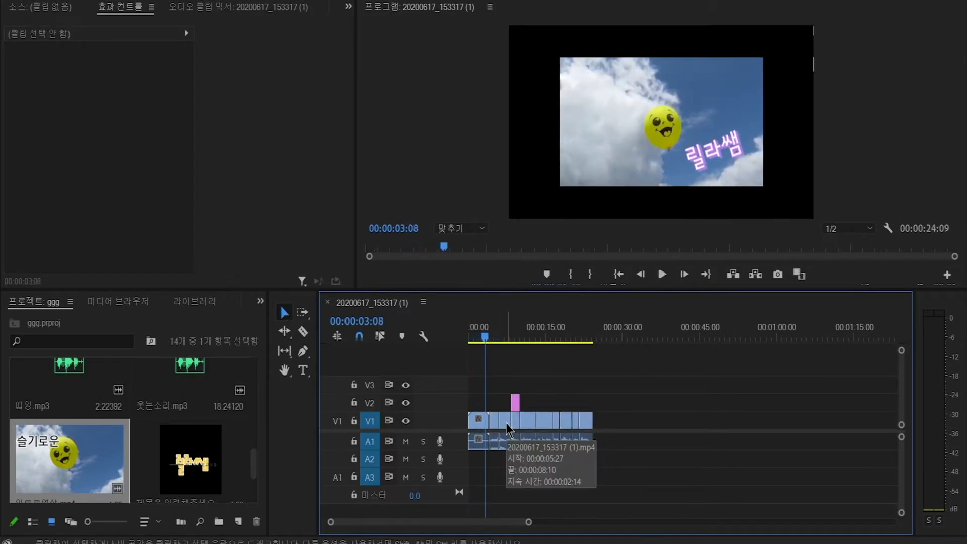
Play the intro clip from the start of the sequence to check how it fills the frame.
{"action": "left_click", "coordinate": [476, 420]}
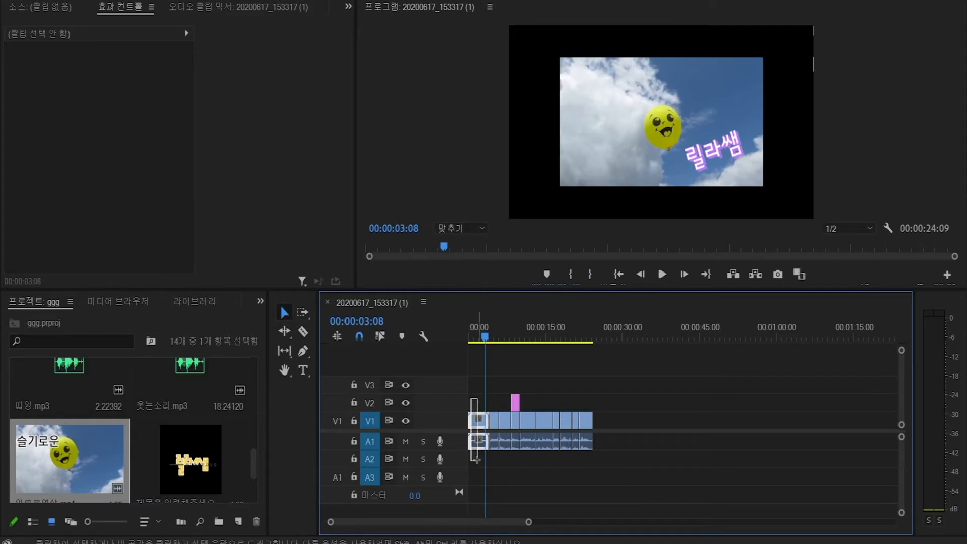
{"action": "left_click", "coordinate": [467, 345]}
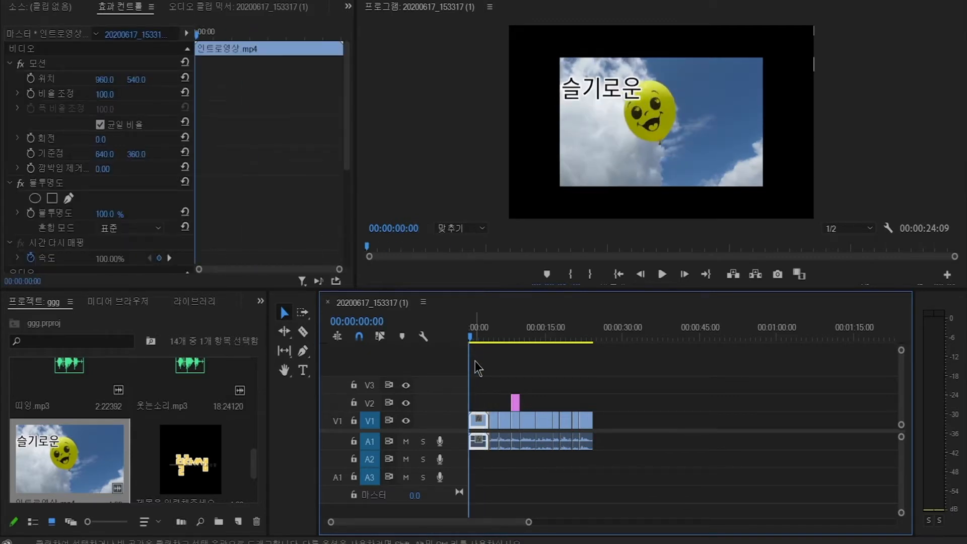
{"action": "key", "text": "space"}
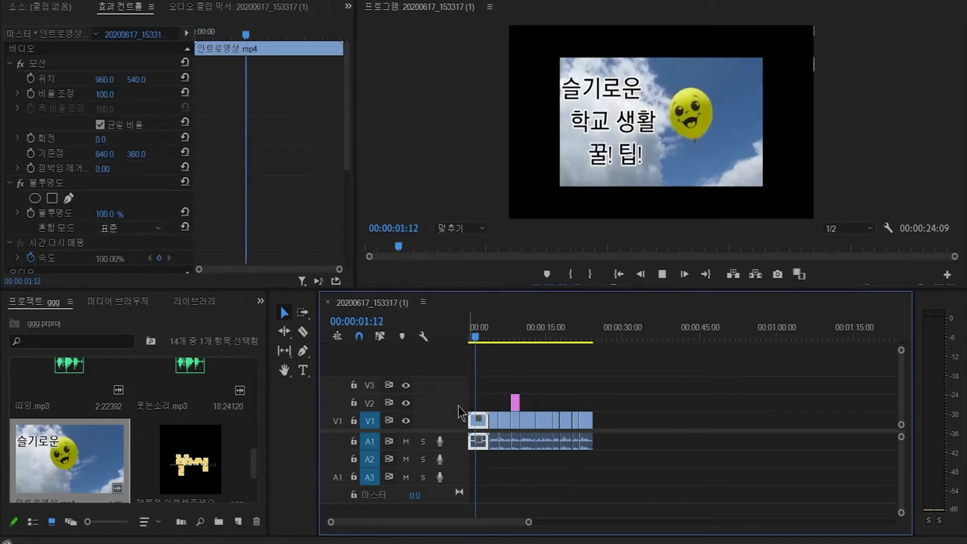
{"action": "key", "text": "space"}
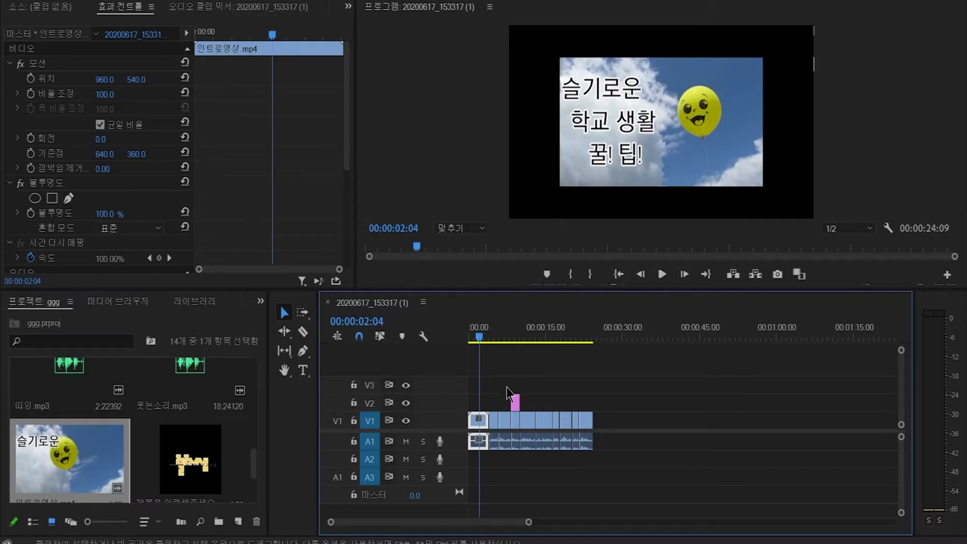
Scale the intro clip 인트로영상.mp4 to 149 so it fills the frame.
{"action": "left_click", "coordinate": [483, 409]}
{"action": "left_click", "coordinate": [476, 419], "text": "alt"}
{"action": "left_click_drag", "start_coordinate": [100, 94], "coordinate": [126, 94]}
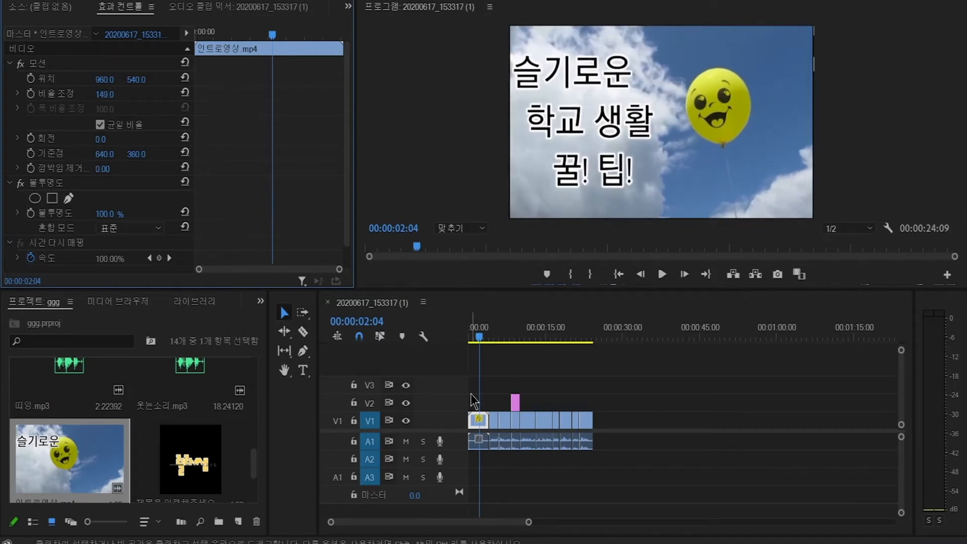
Play from the sequence start through the enlarged intro into the first talking clip.
{"action": "left_click_drag", "start_coordinate": [480, 342], "coordinate": [449, 341]}
{"action": "key", "text": "space"}
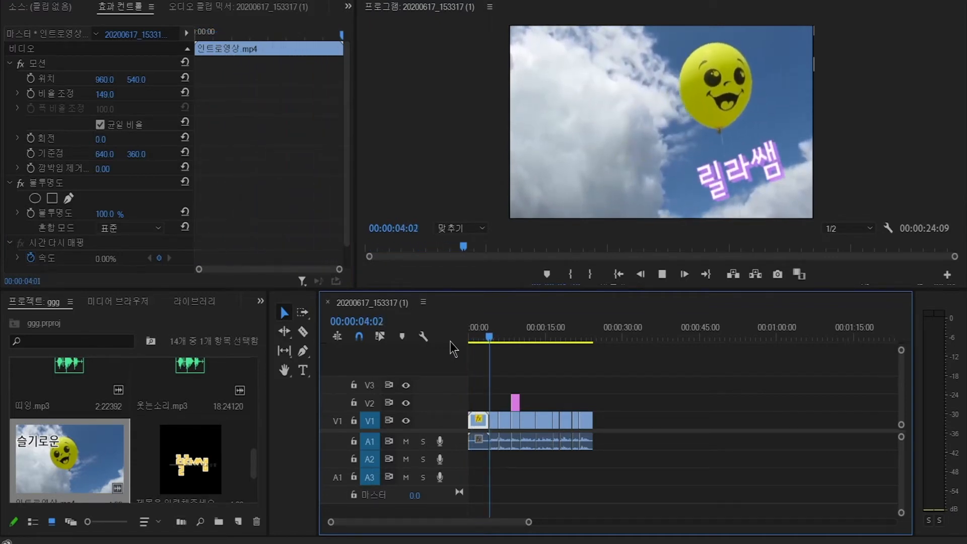
{"action": "key", "text": "space"}
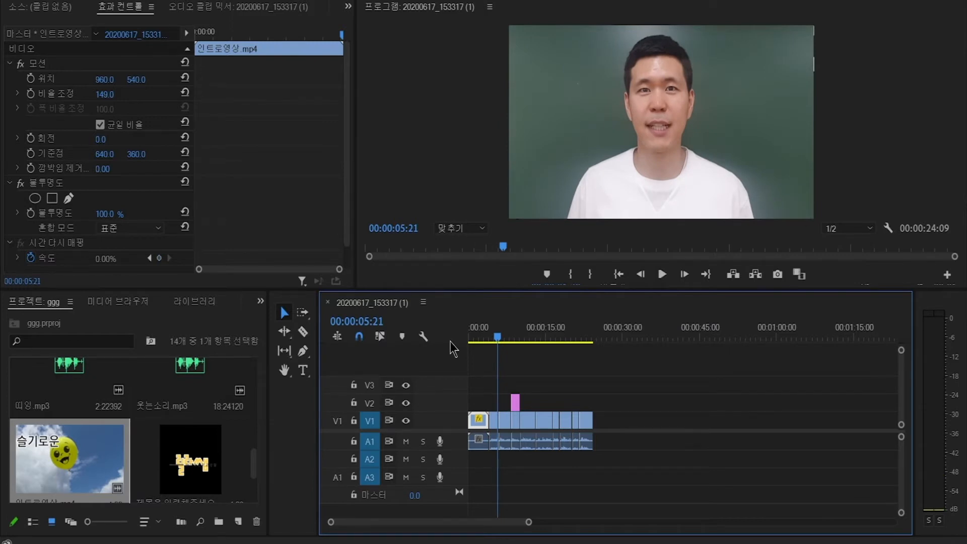
Move all clips after 00:00:05:27, including the overlay, about 13 seconds later to open a gap there.
{"action": "key", "text": "Right"}
{"action": "key", "text": "Right"}
{"action": "key", "text": "Right"}
{"action": "key", "text": "Right"}
{"action": "key", "text": "Right"}
{"action": "key", "text": "Right"}
{"action": "left_click_drag", "start_coordinate": [636, 376], "coordinate": [501, 514]}
{"action": "left_click_drag", "start_coordinate": [530, 421], "coordinate": [597, 421]}
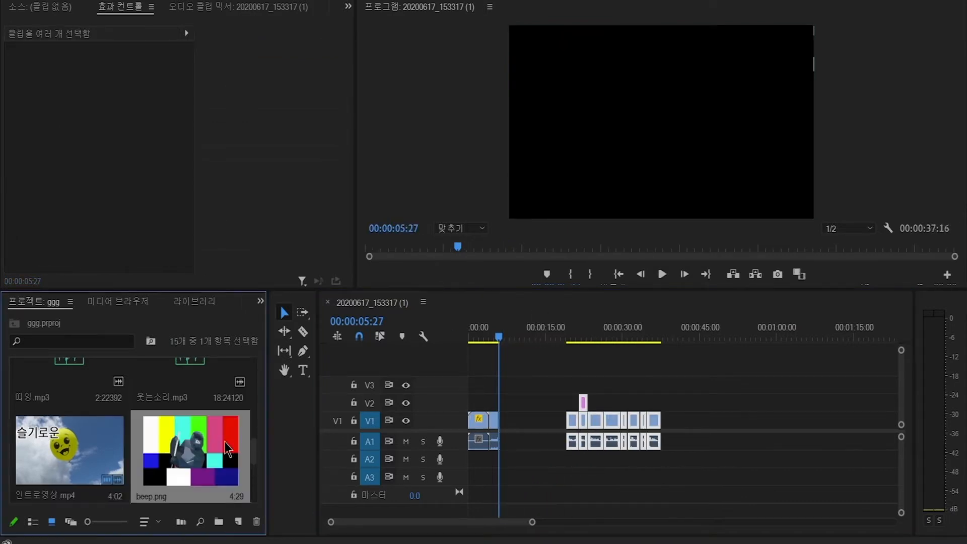
Place beep.png on V1 at 00:00:05:27 and set its scale to 157.
{"action": "left_click_drag", "start_coordinate": [228, 448], "coordinate": [503, 432]}
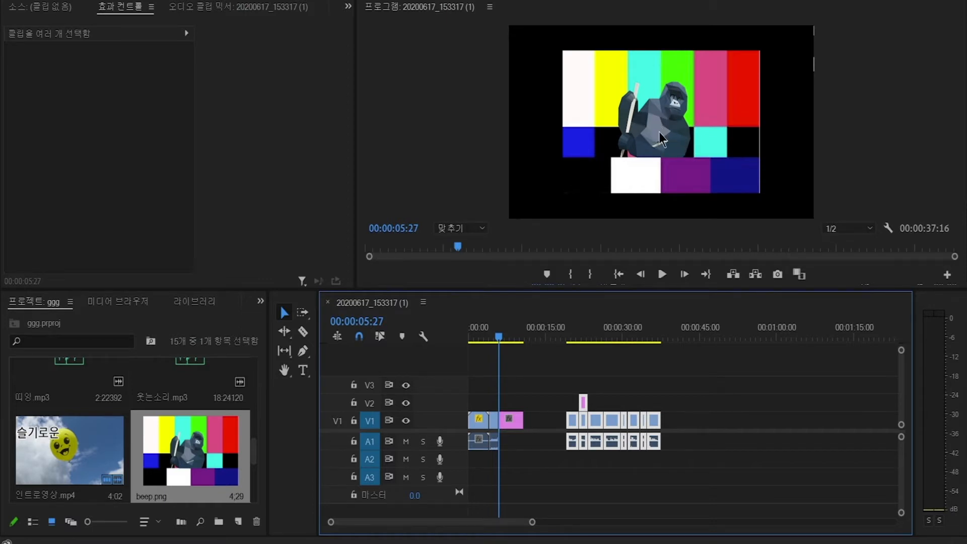
{"action": "left_click", "coordinate": [515, 418]}
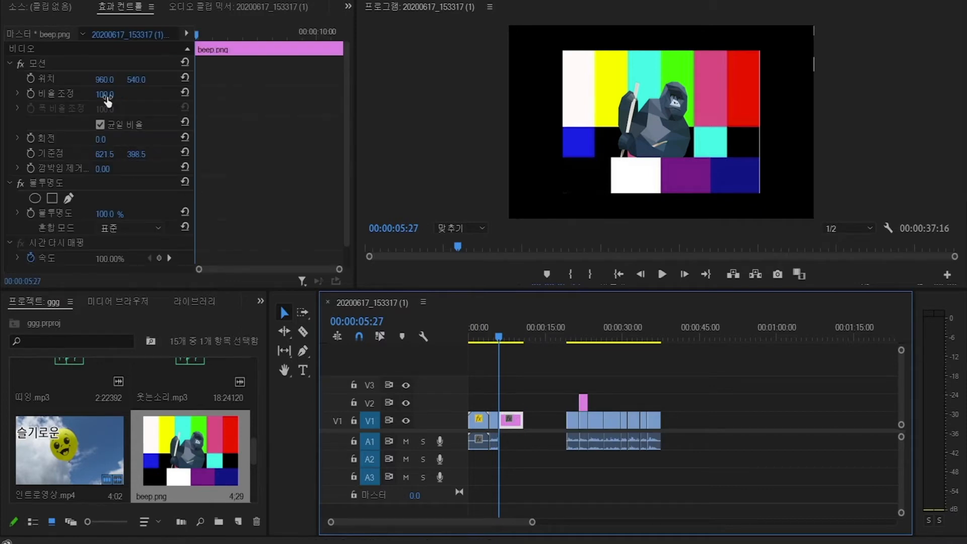
{"action": "left_click_drag", "start_coordinate": [104, 95], "coordinate": [132, 95]}
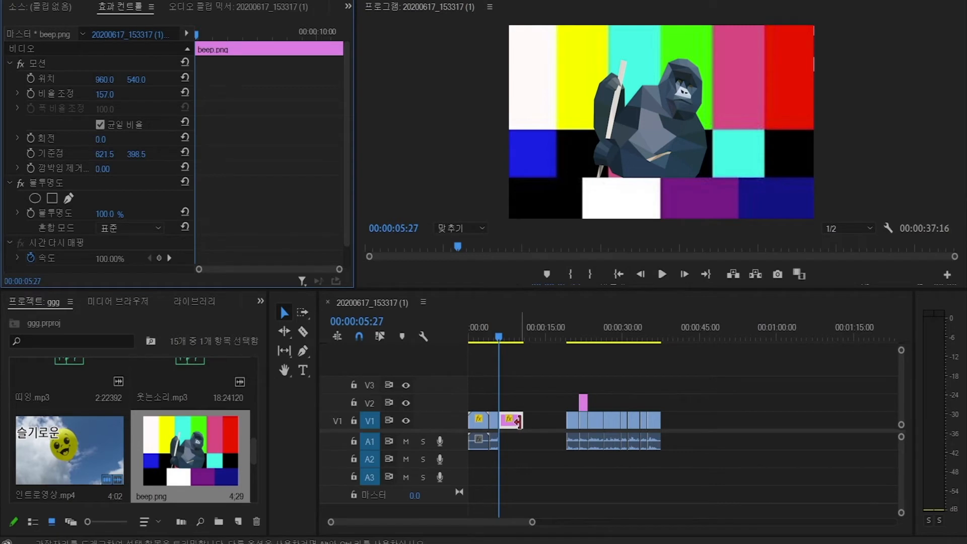
Shorten beep.png to a duration of 00:00:01:17 and delete the gap between it and the following clips.
{"action": "left_click_drag", "start_coordinate": [518, 422], "coordinate": [515, 421]}
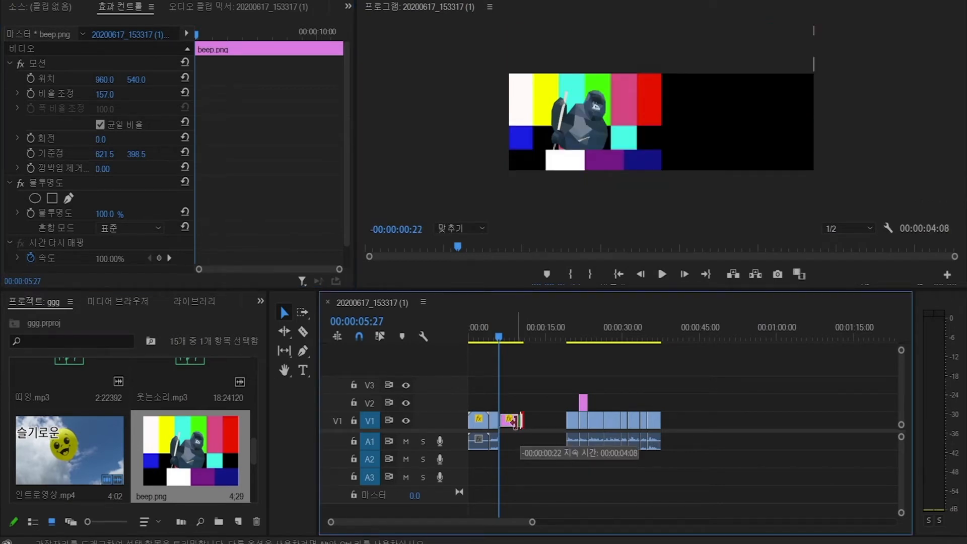
{"action": "left_click_drag", "start_coordinate": [514, 422], "coordinate": [501, 422]}
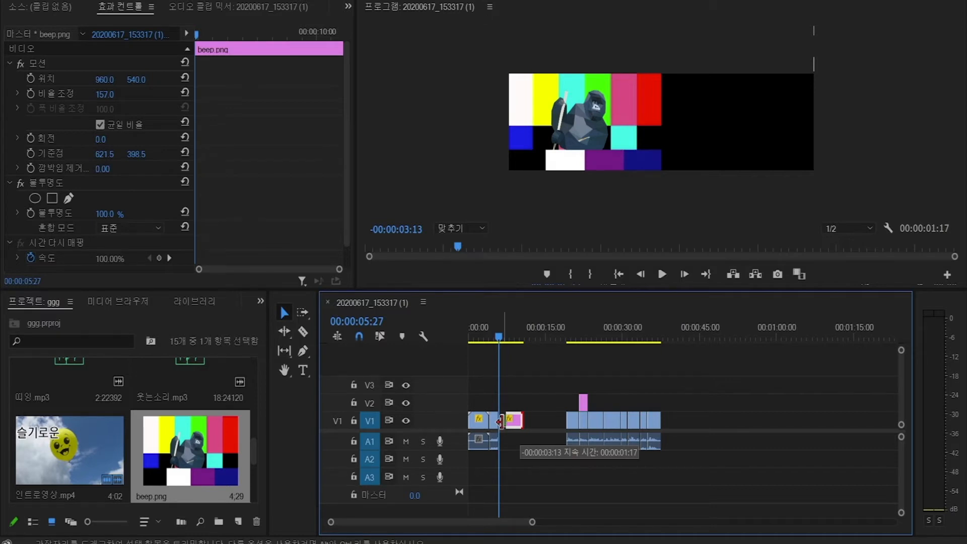
{"action": "left_click_drag", "start_coordinate": [501, 421], "coordinate": [501, 422]}
{"action": "left_click", "coordinate": [526, 431]}
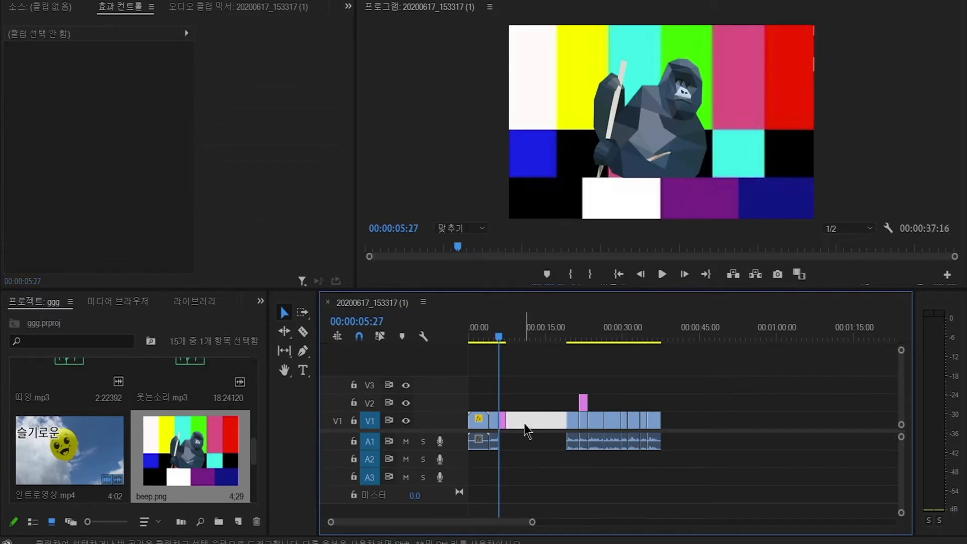
{"action": "key", "text": "Delete"}
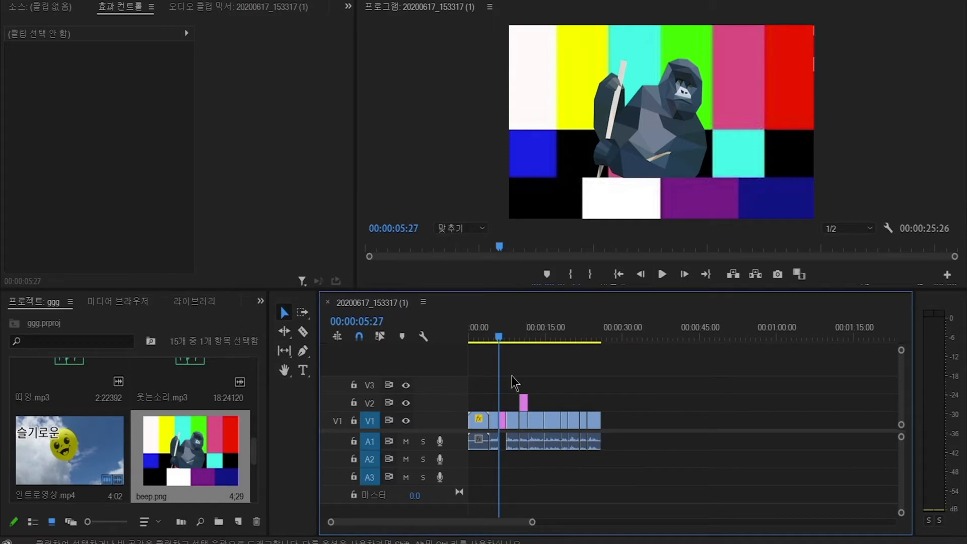
Play from the intro past the beep.png insert to review the transition between the clips.
{"action": "left_click_drag", "start_coordinate": [492, 340], "coordinate": [481, 341]}
{"action": "key", "text": "space"}
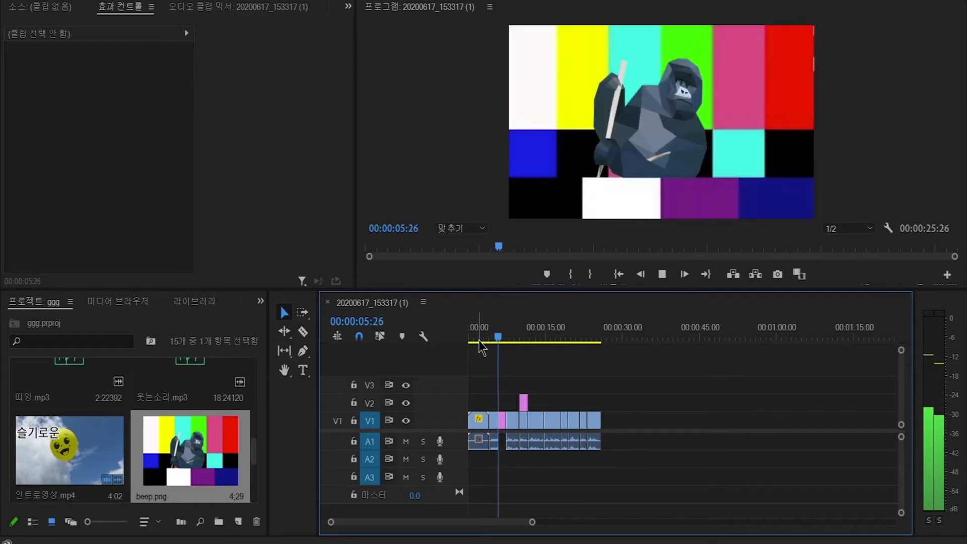
{"action": "key", "text": "space"}
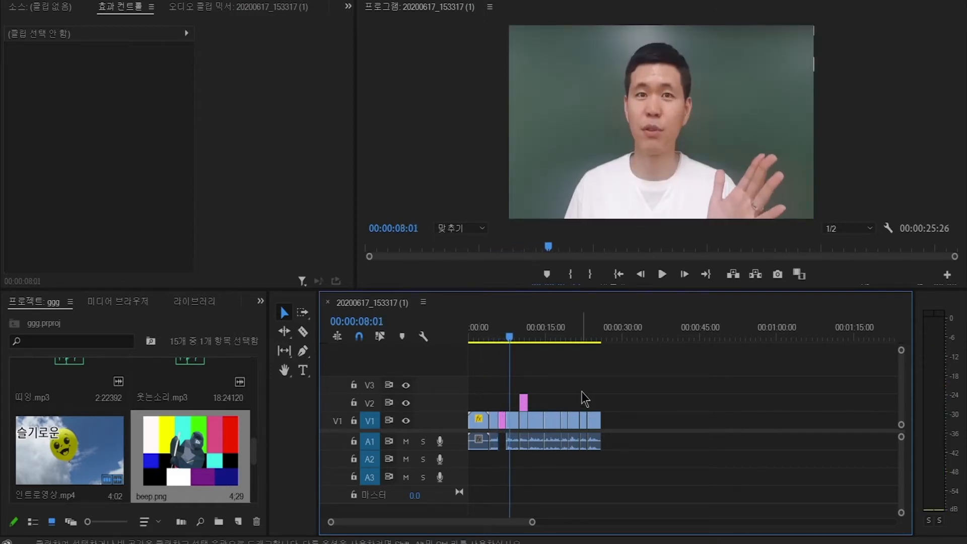
Place 3. REC-3.png on V3 directly after the beep.png insert and set its scale to 50.
{"action": "key", "text": "space"}
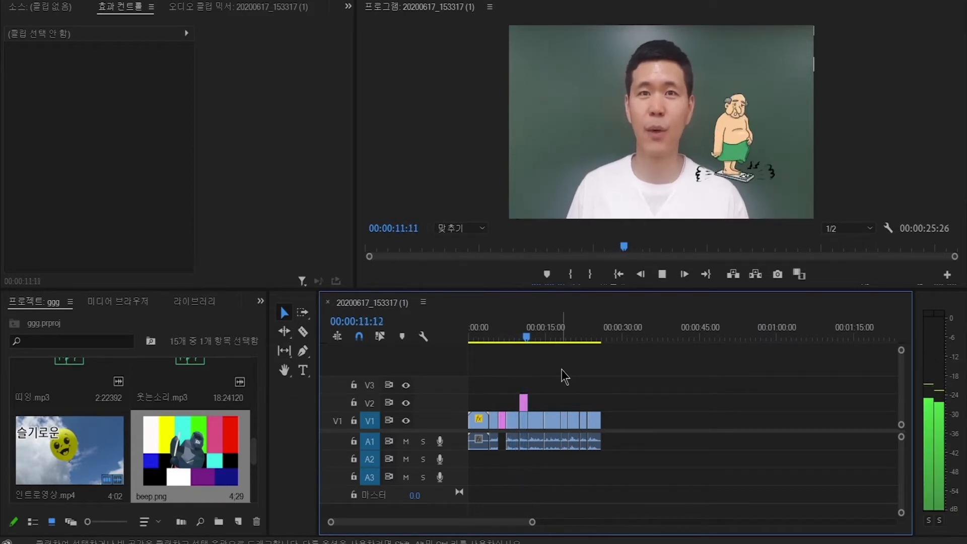
{"action": "key", "text": "space"}
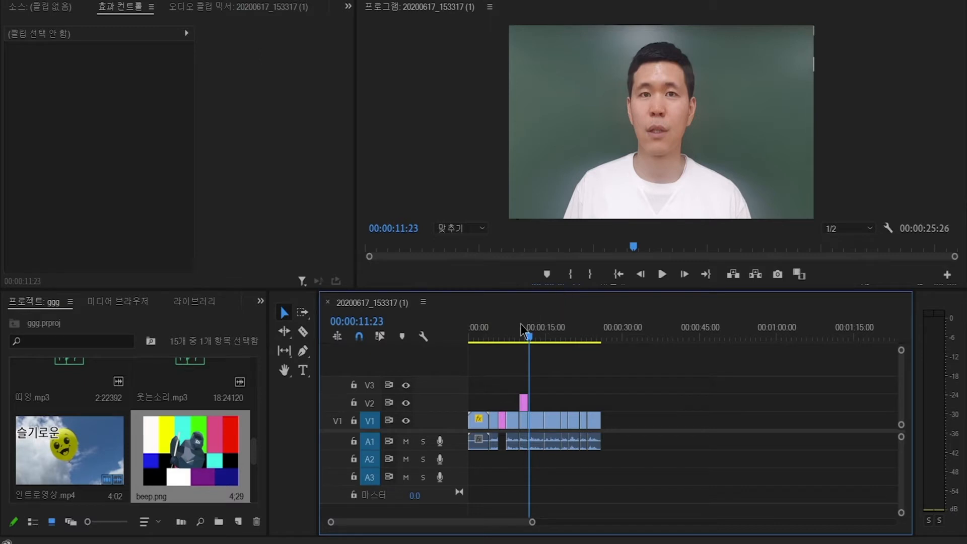
{"action": "left_click_drag", "start_coordinate": [252, 446], "coordinate": [255, 367]}
{"action": "left_click_drag", "start_coordinate": [105, 398], "coordinate": [511, 386]}
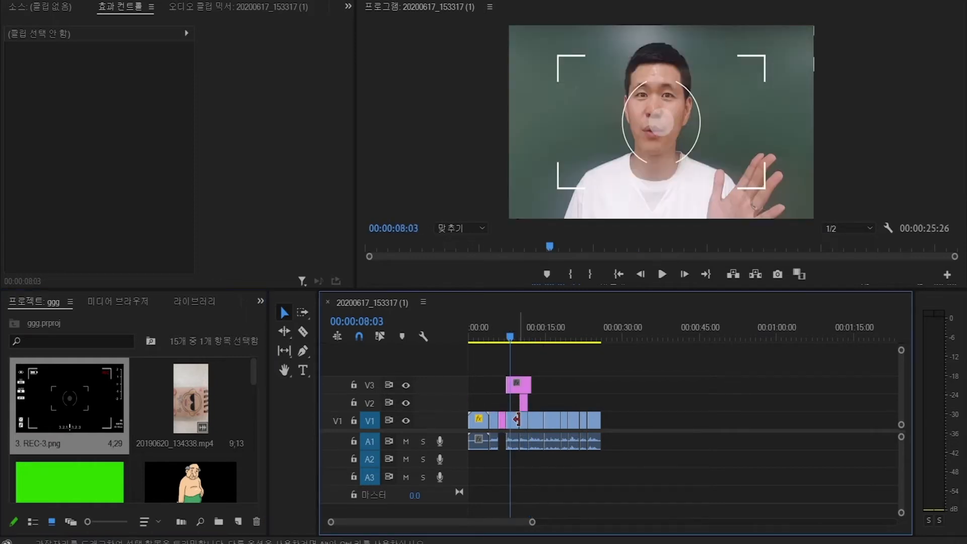
{"action": "left_click", "coordinate": [524, 386]}
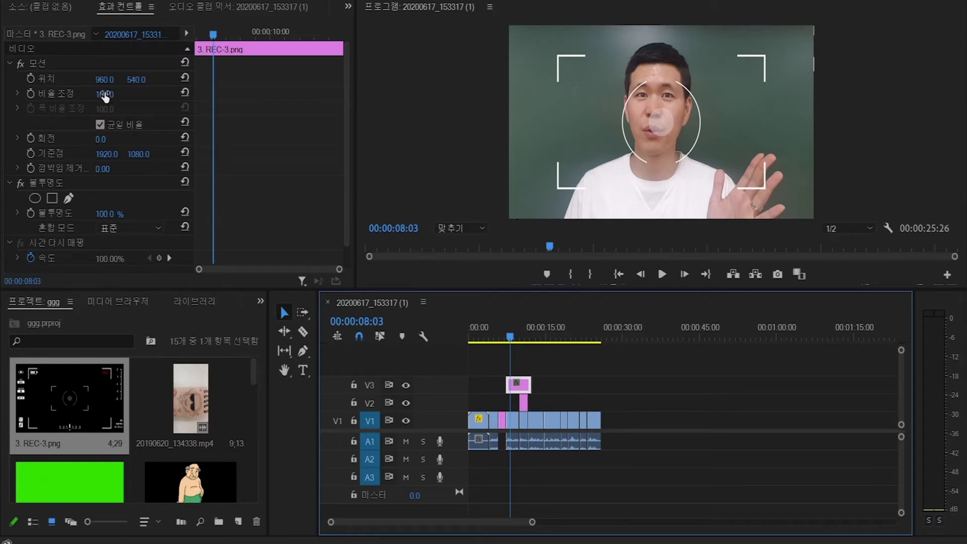
{"action": "left_click_drag", "start_coordinate": [105, 96], "coordinate": [79, 96]}
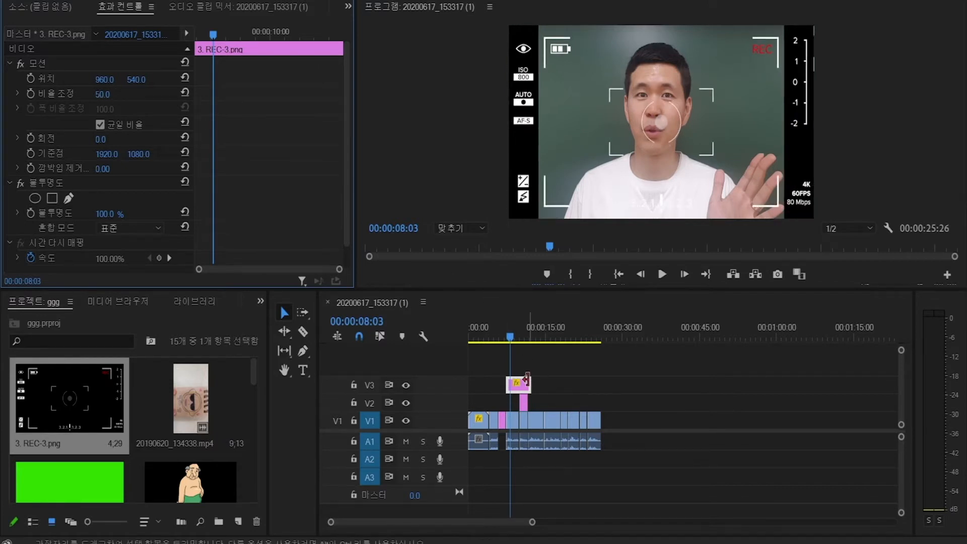
Extend the 3. REC-3.png clip on V3 to the end of the sequence and play through it to preview the camera frame.
{"action": "left_click_drag", "start_coordinate": [527, 379], "coordinate": [601, 384]}
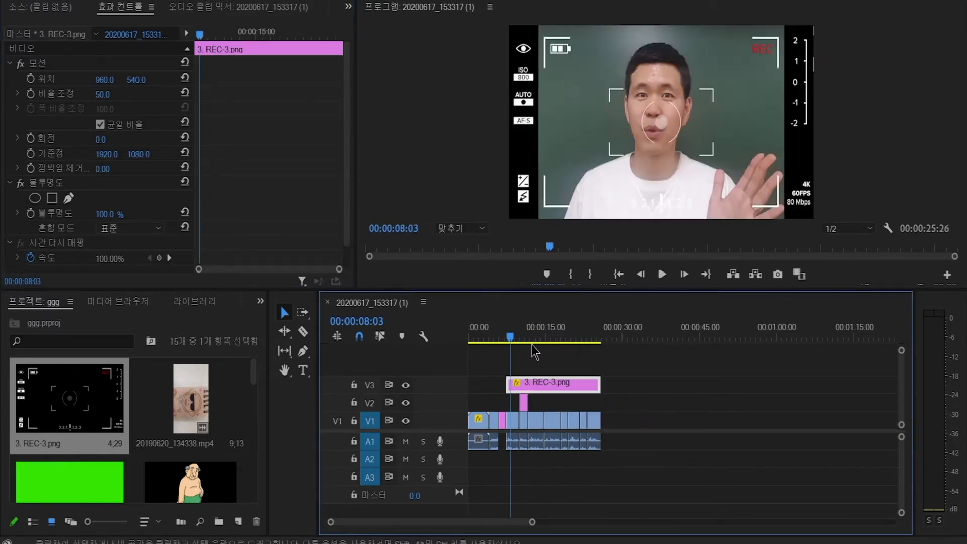
{"action": "left_click_drag", "start_coordinate": [491, 337], "coordinate": [485, 334]}
{"action": "key", "text": "space"}
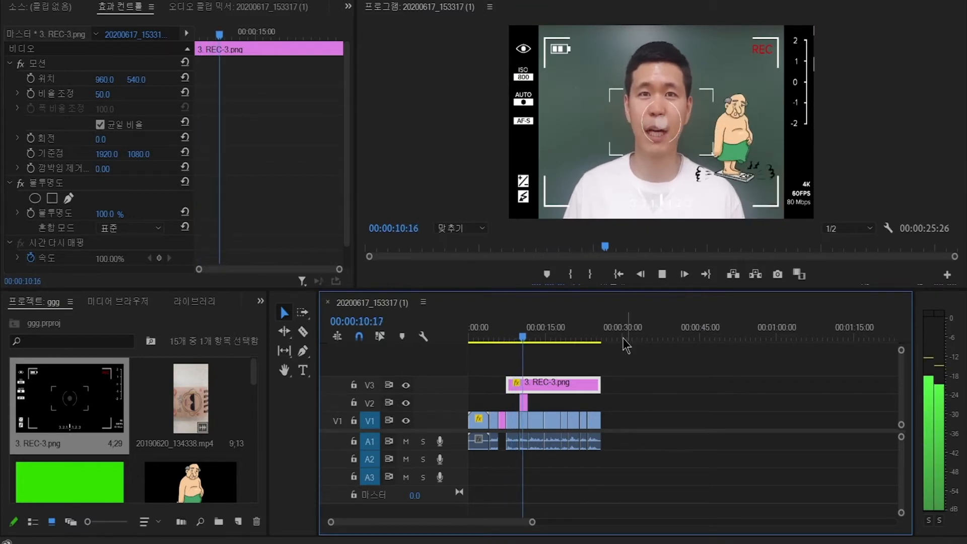
{"action": "key", "text": "space"}
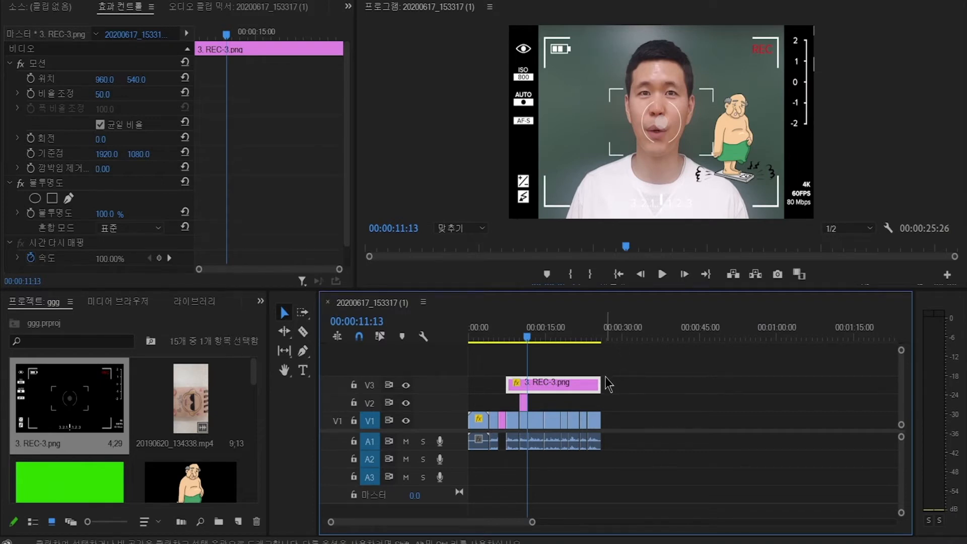
{"action": "key", "text": "space"}
Trim 3. REC-3.png on V3 to end with the animated overlay on V2, and play across its end to review.
{"action": "left_click_drag", "start_coordinate": [597, 382], "coordinate": [527, 375]}
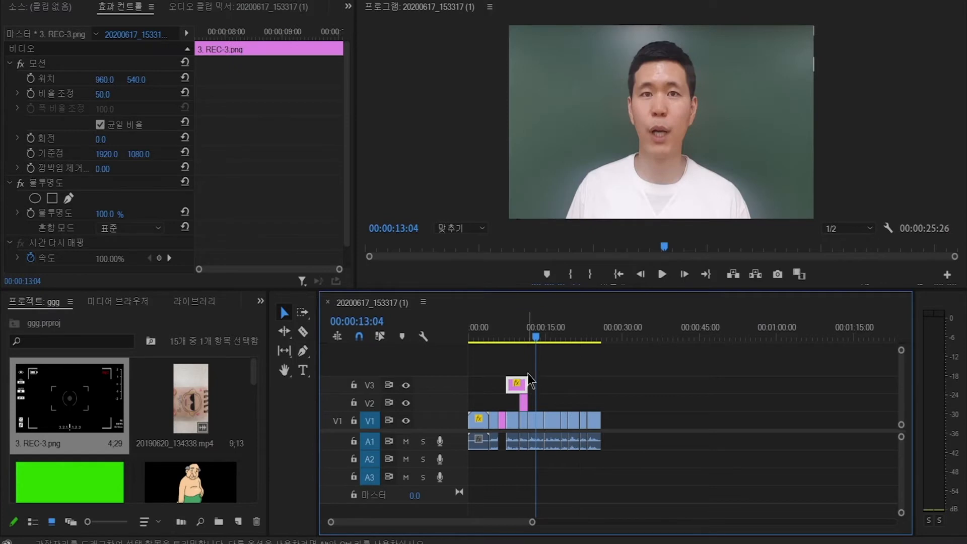
{"action": "left_click", "coordinate": [519, 330]}
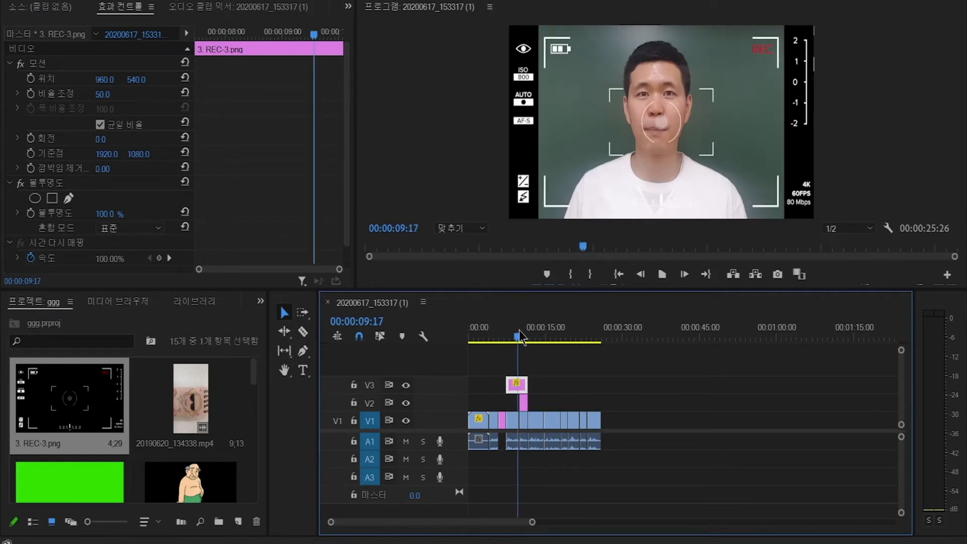
{"action": "key", "text": "space"}
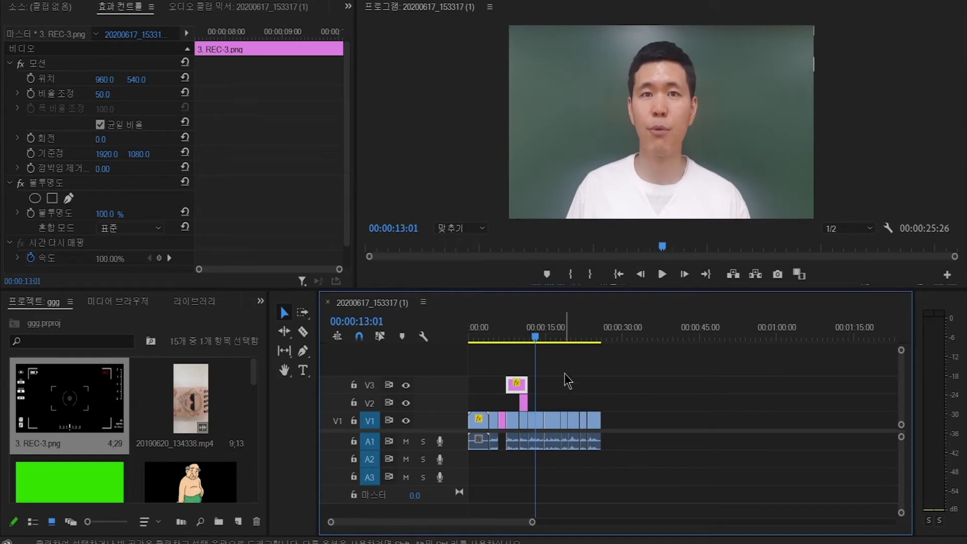
{"action": "left_click", "coordinate": [553, 336]}
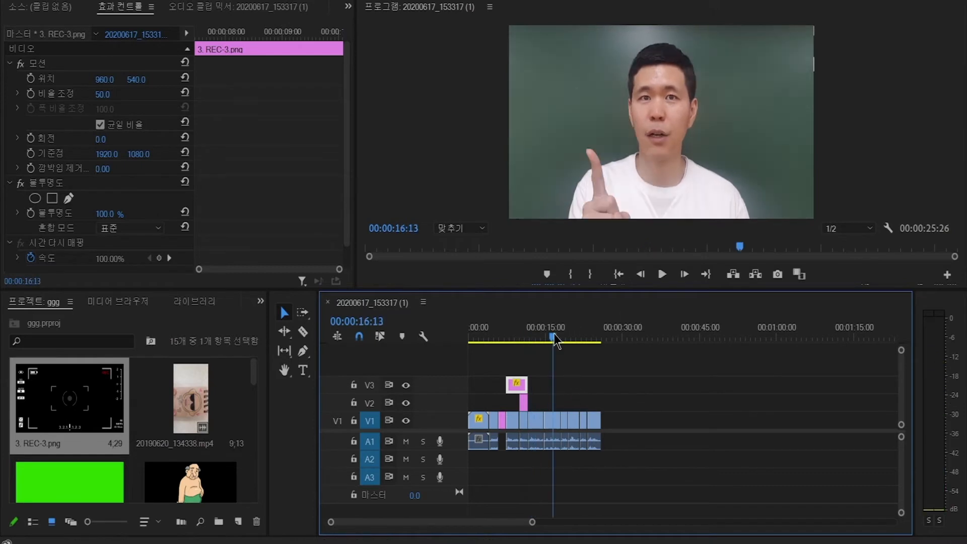
Add the text "안녕하세요!" at 00:00:04:02 and place it beside the speaker's face.
{"action": "left_click", "coordinate": [492, 331]}
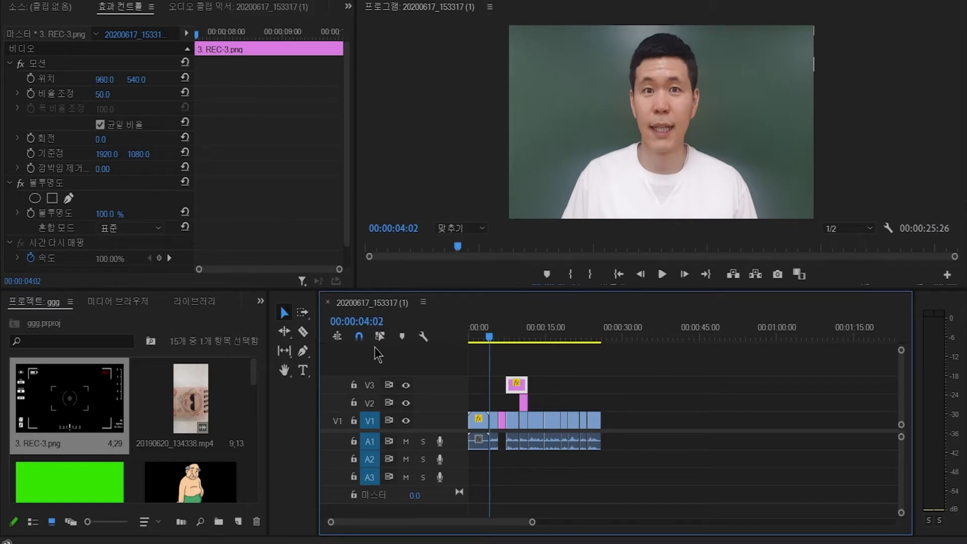
{"action": "left_click", "coordinate": [302, 373]}
{"action": "left_click", "coordinate": [633, 174]}
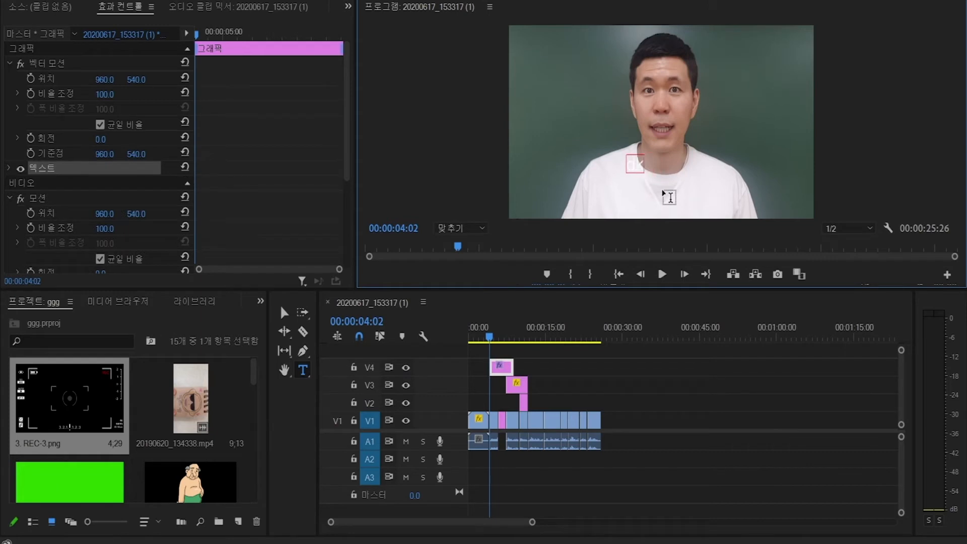
{"action": "type", "text": "안녕하세요"}
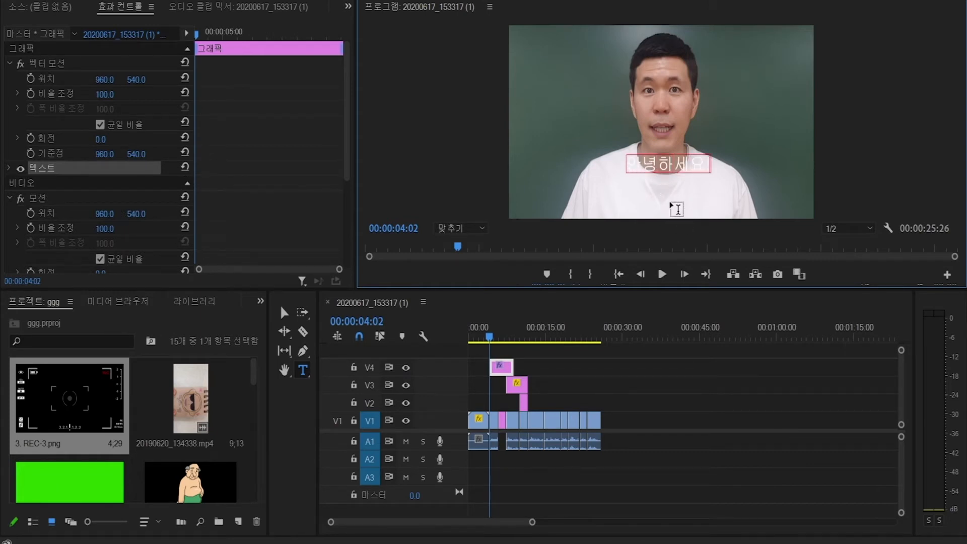
{"action": "left_click", "coordinate": [285, 312]}
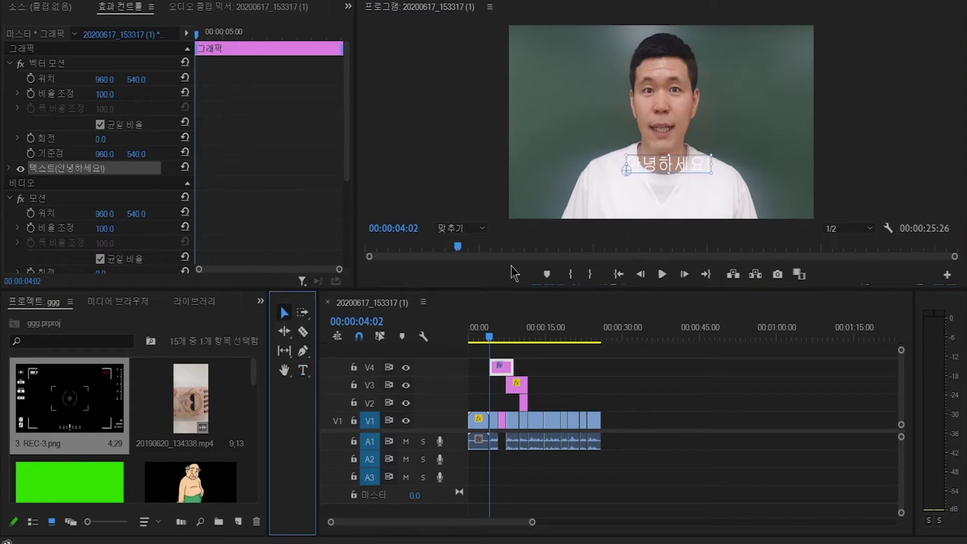
{"action": "left_click_drag", "start_coordinate": [687, 165], "coordinate": [760, 93]}
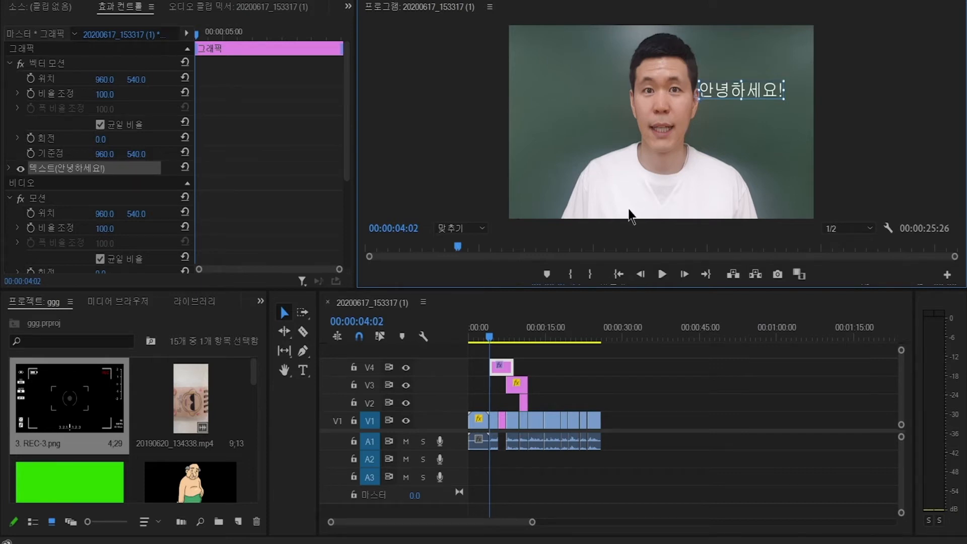
Add a separate caption with "안녕하세요!" and the presenter's name, shrink it and centre it near the lower edge of the video.
{"action": "left_click", "coordinate": [302, 371]}
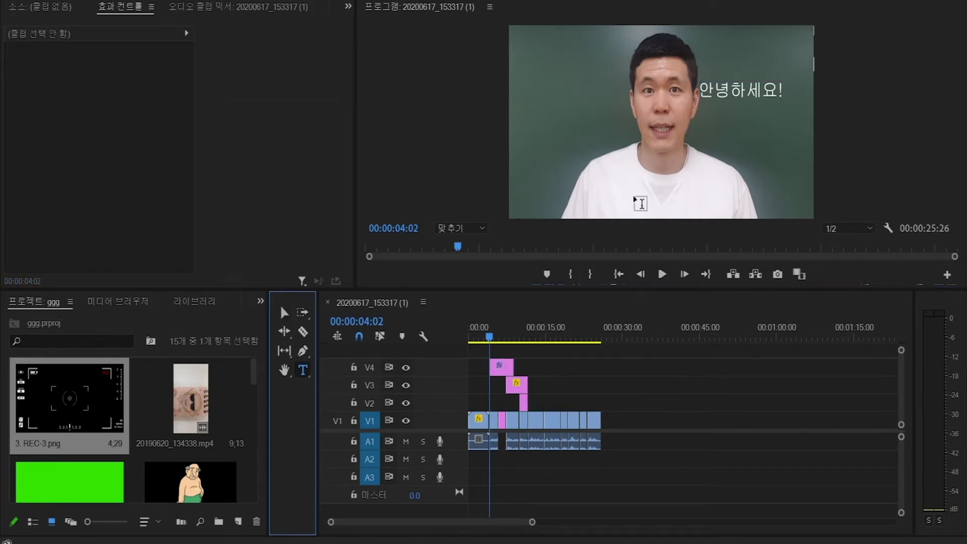
{"action": "left_click", "coordinate": [635, 191]}
{"action": "type", "text": "안녕하"}
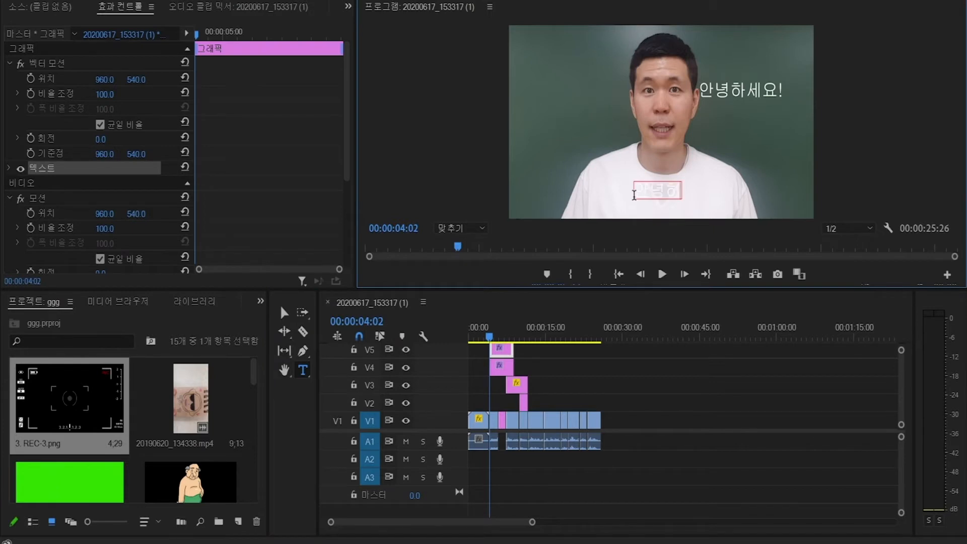
{"action": "type", "text": "세요! 릴라쌤입"}
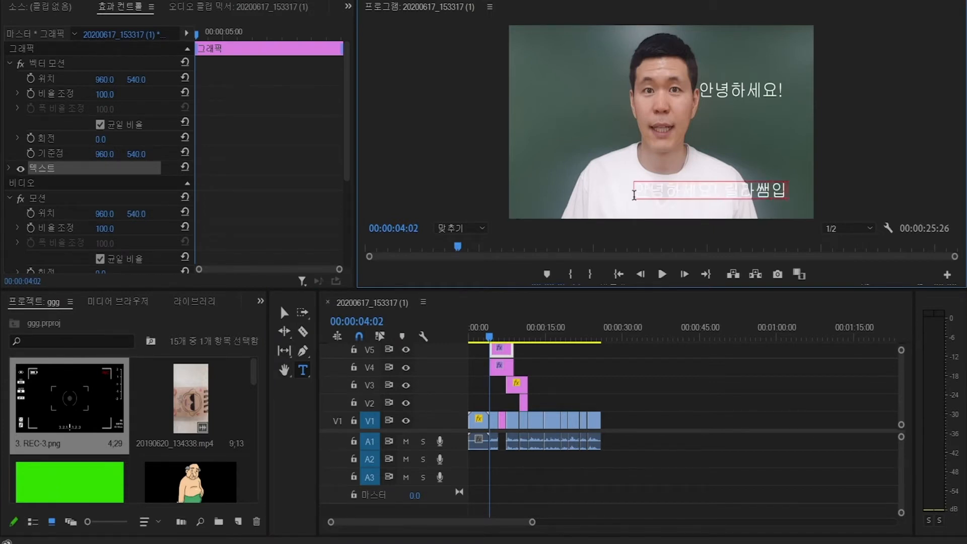
{"action": "type", "text": "니다"}
{"action": "key", "text": "Escape"}
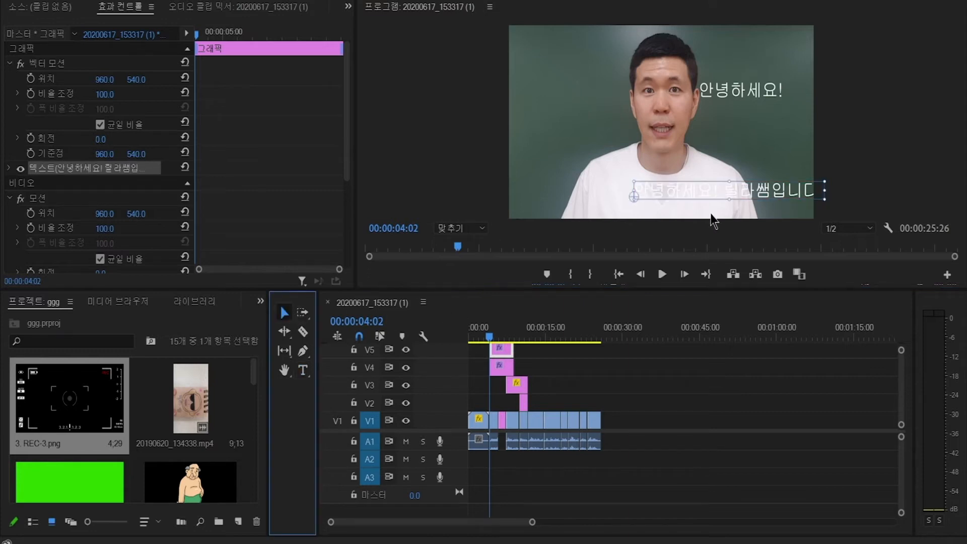
{"action": "left_click_drag", "start_coordinate": [776, 193], "coordinate": [739, 198]}
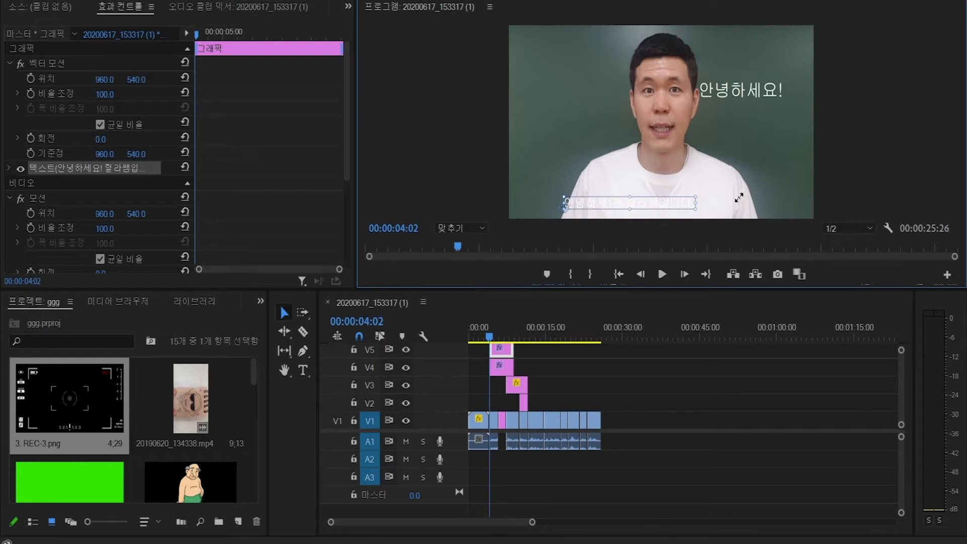
{"action": "left_click_drag", "start_coordinate": [664, 198], "coordinate": [702, 200]}
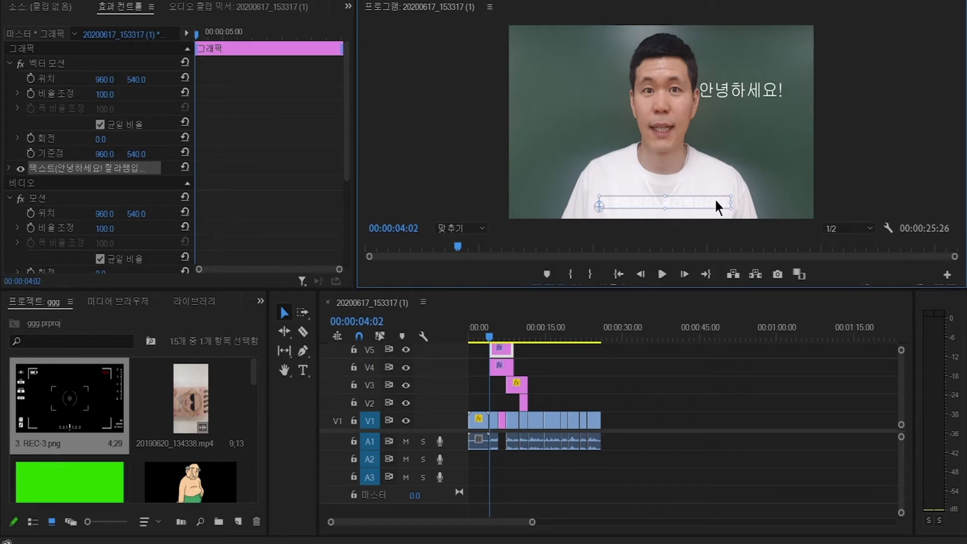
Enable a dark background for the lower caption, set its opacity to 89 % and nudge the caption slightly downward.
{"action": "left_click_drag", "start_coordinate": [349, 133], "coordinate": [356, 174]}
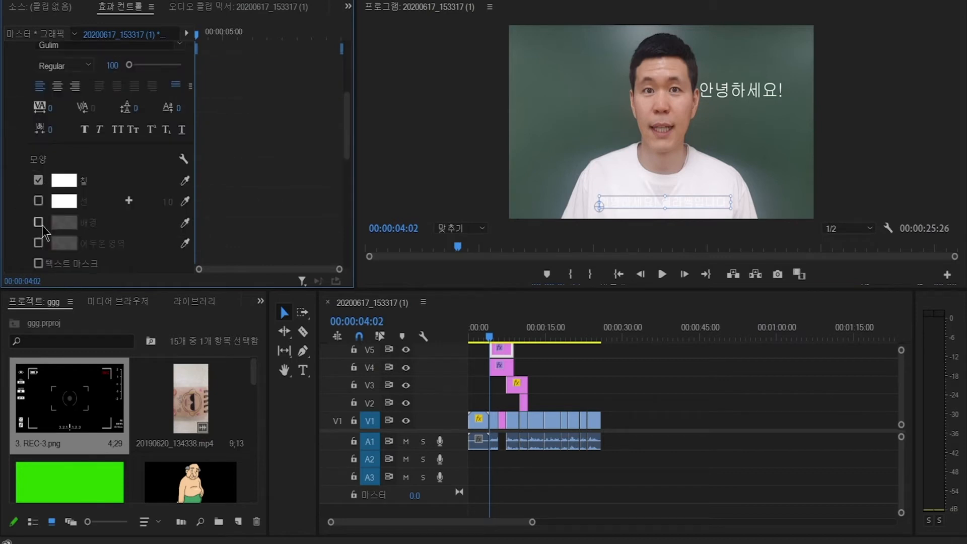
{"action": "left_click", "coordinate": [40, 224]}
{"action": "left_click_drag", "start_coordinate": [170, 245], "coordinate": [211, 248]}
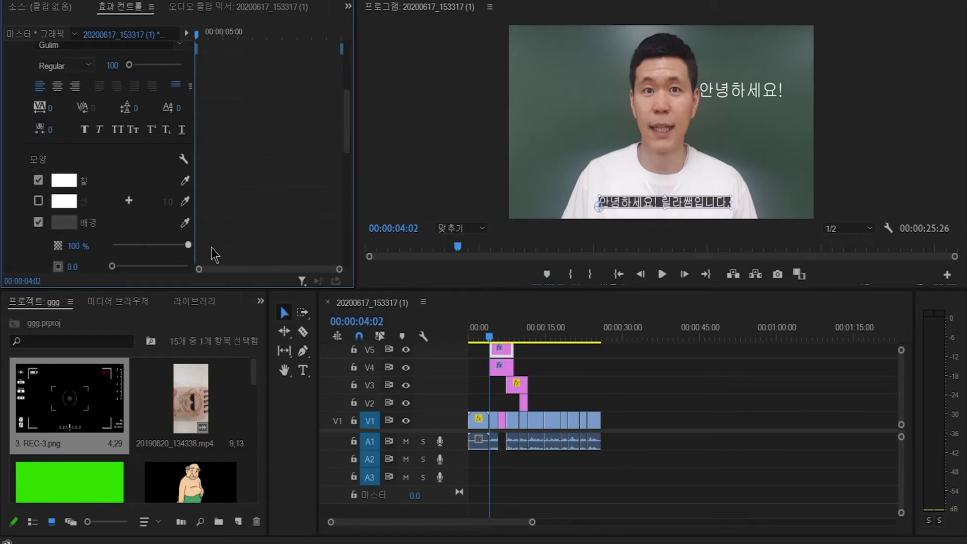
{"action": "left_click_drag", "start_coordinate": [686, 201], "coordinate": [688, 205]}
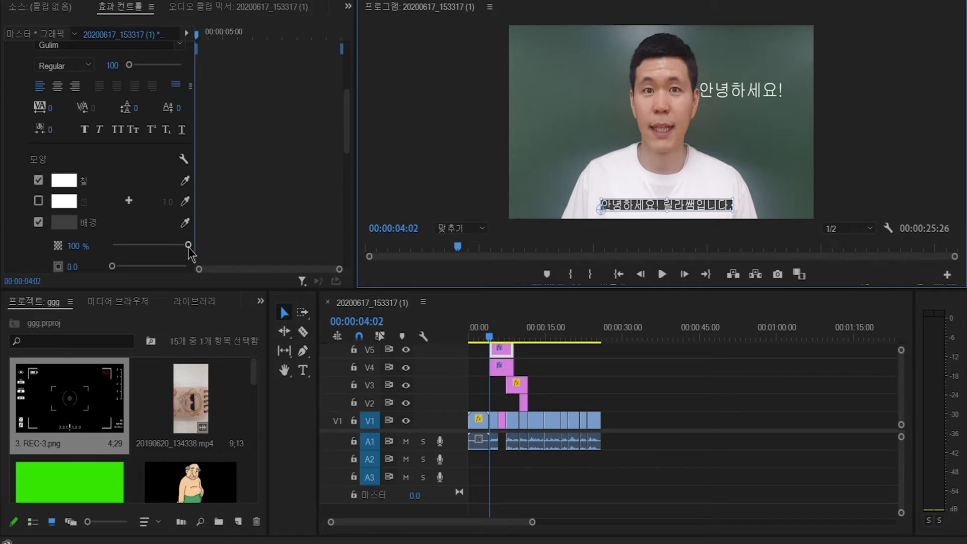
{"action": "mouse_move", "coordinate": [188, 248]}
{"action": "left_mouse_down"}
{"action": "mouse_move", "coordinate": [139, 258]}
{"action": "mouse_move", "coordinate": [191, 255]}
{"action": "mouse_move", "coordinate": [148, 255]}
{"action": "mouse_move", "coordinate": [188, 252]}
{"action": "mouse_move", "coordinate": [179, 251]}
{"action": "left_mouse_up"}
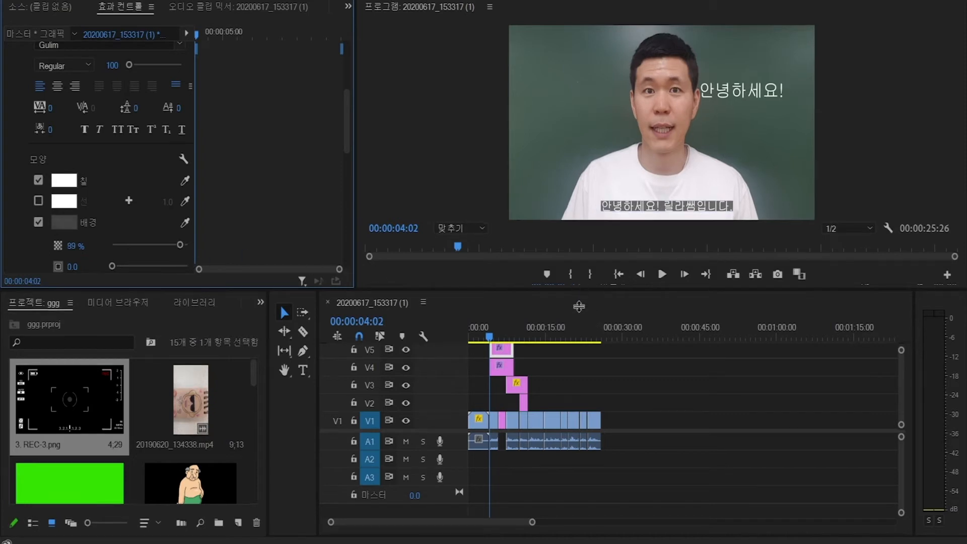
Enlarge the video preview area and move the "안녕하세요!" text onto the speaker's face.
{"action": "left_click_drag", "start_coordinate": [578, 306], "coordinate": [578, 345]}
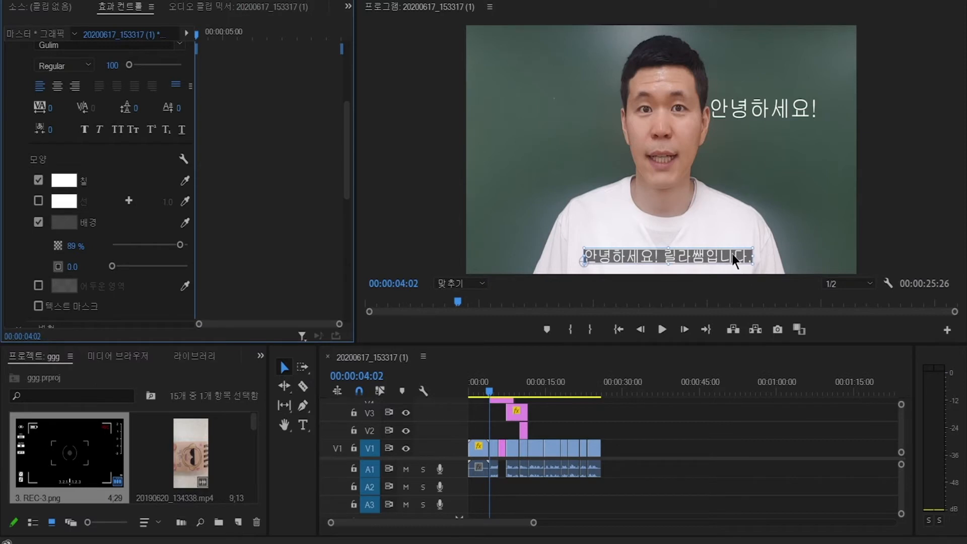
{"action": "left_click", "coordinate": [769, 111]}
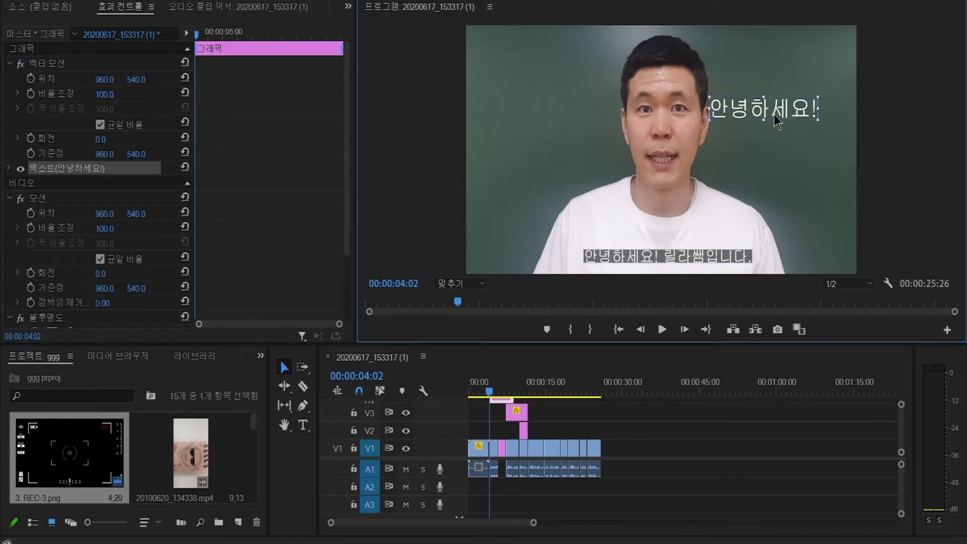
{"action": "left_click_drag", "start_coordinate": [773, 113], "coordinate": [804, 140]}
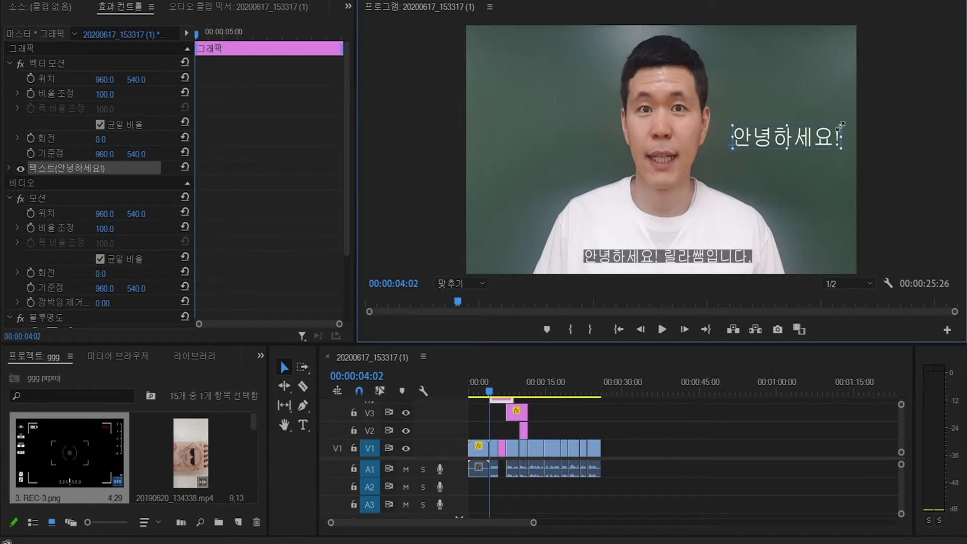
{"action": "left_click_drag", "start_coordinate": [810, 138], "coordinate": [669, 135]}
Change the font of the "안녕하세요!" text to BM HANNA 11yrs old.
{"action": "double_click", "coordinate": [669, 135]}
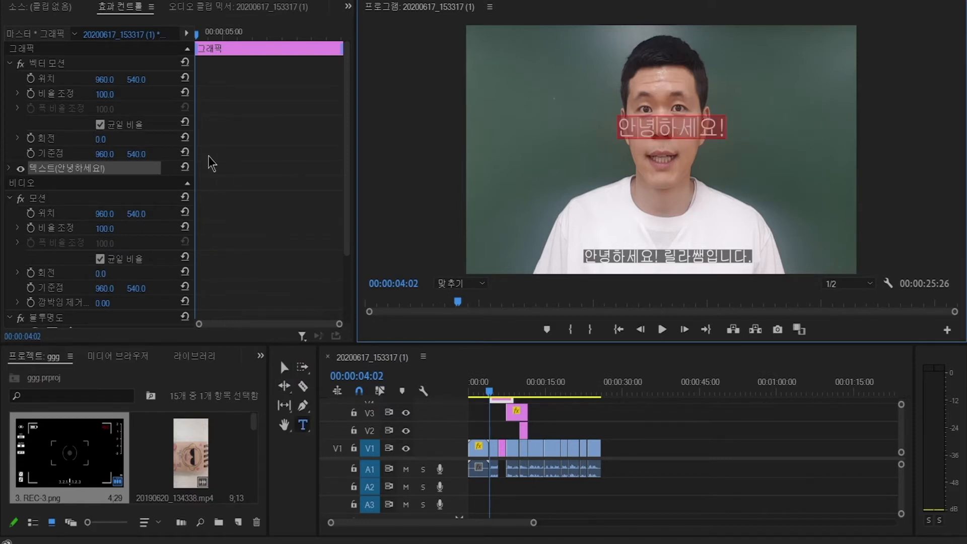
{"action": "left_click", "coordinate": [9, 168]}
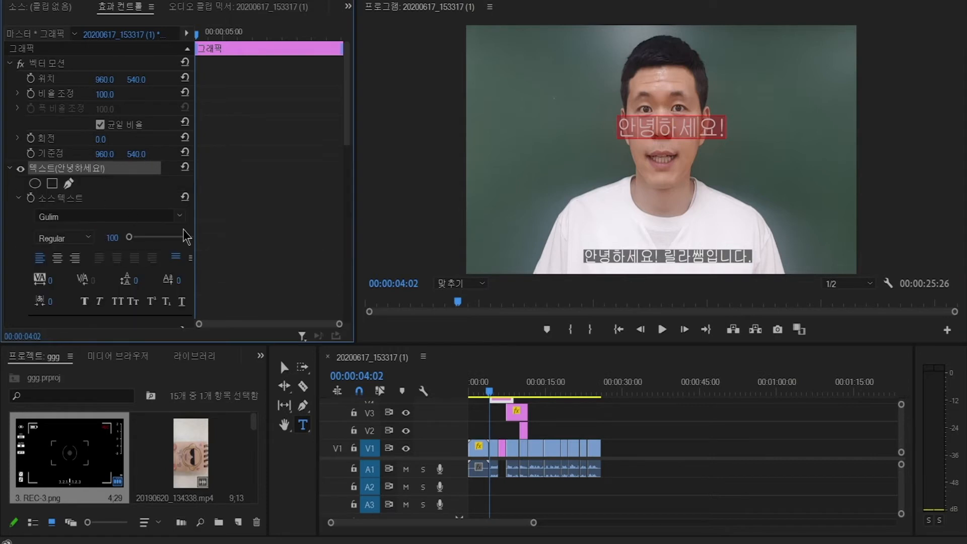
{"action": "left_click", "coordinate": [179, 216]}
{"action": "scroll", "coordinate": [134, 348], "scroll_direction": "down", "scroll_amount": 1}
{"action": "scroll", "coordinate": [134, 346], "scroll_direction": "up", "scroll_amount": 4}
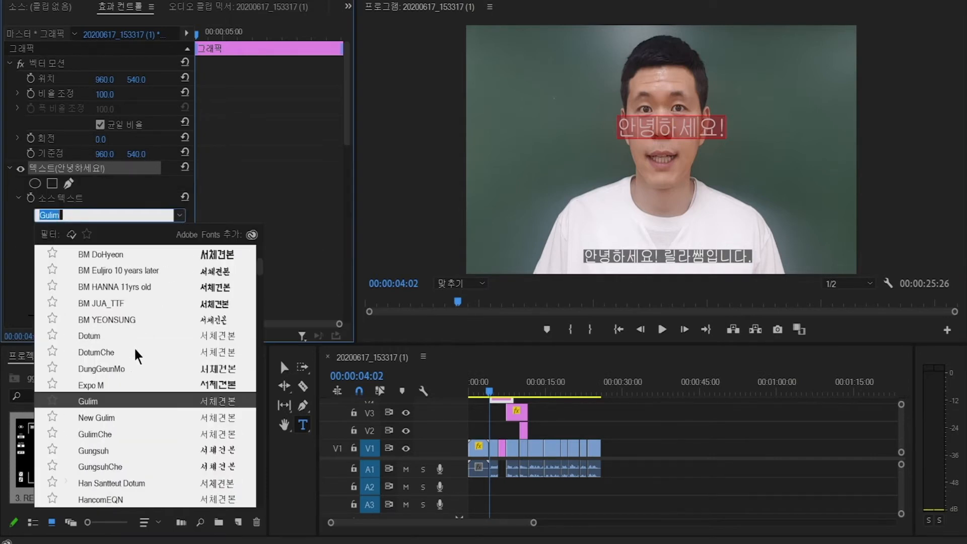
{"action": "left_click", "coordinate": [126, 290]}
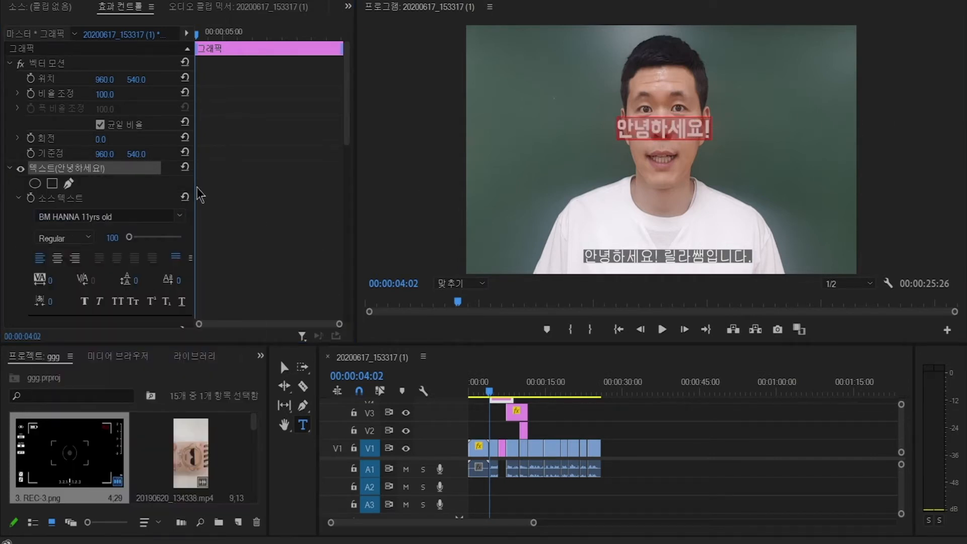
{"action": "left_click", "coordinate": [284, 368]}
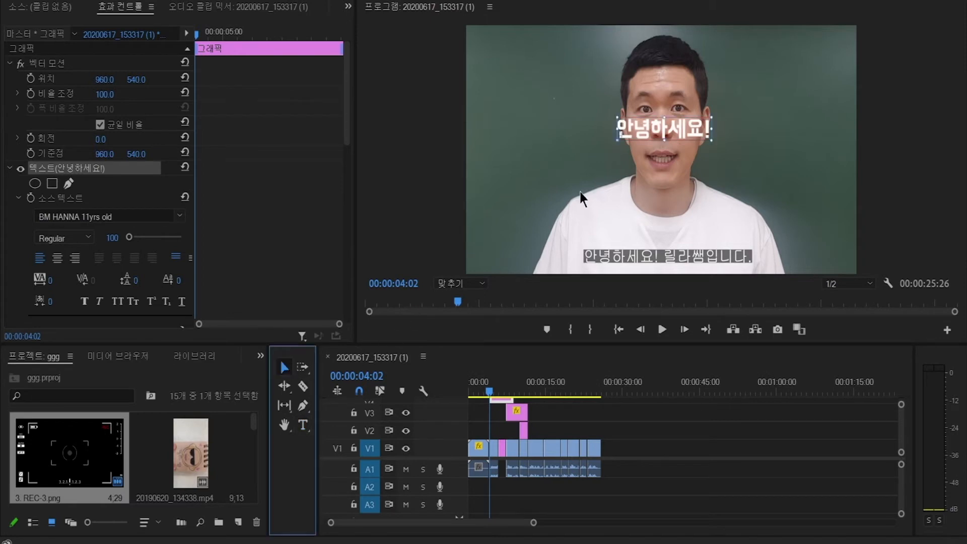
Move the "안녕하세요!" text off the speaker's face and enlarge it across nearly the full width of the frame.
{"action": "left_click_drag", "start_coordinate": [685, 131], "coordinate": [584, 138]}
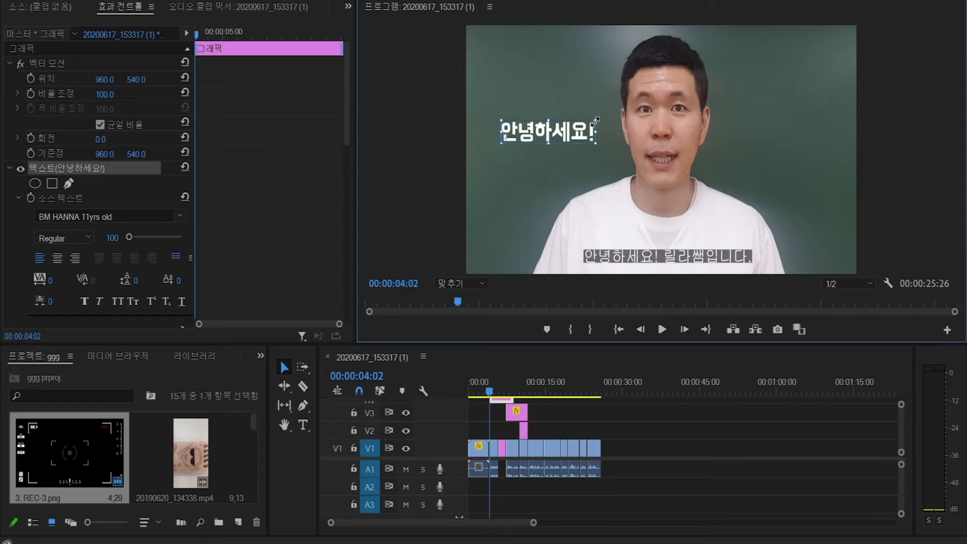
{"action": "left_click_drag", "start_coordinate": [596, 121], "coordinate": [831, 90]}
{"action": "left_click_drag", "start_coordinate": [737, 127], "coordinate": [737, 131]}
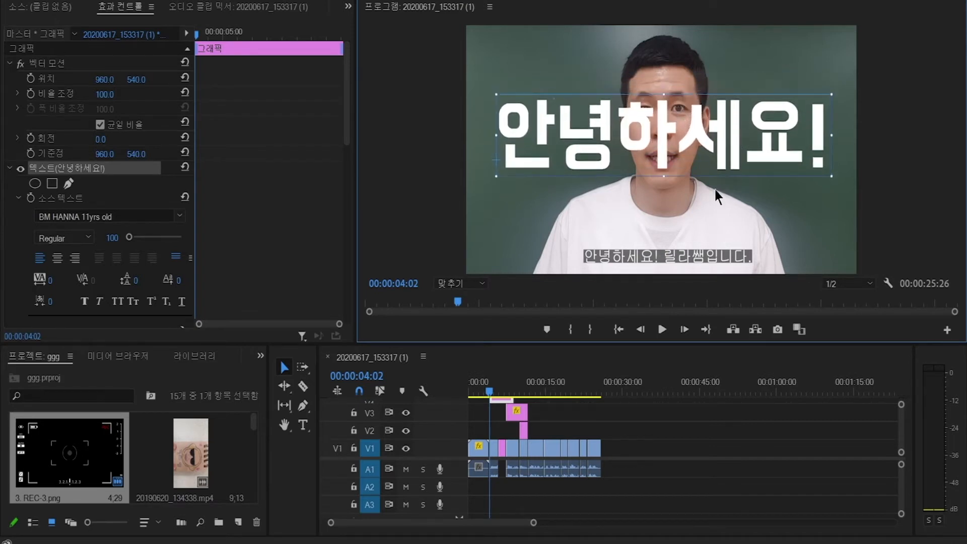
{"action": "left_click", "coordinate": [759, 204]}
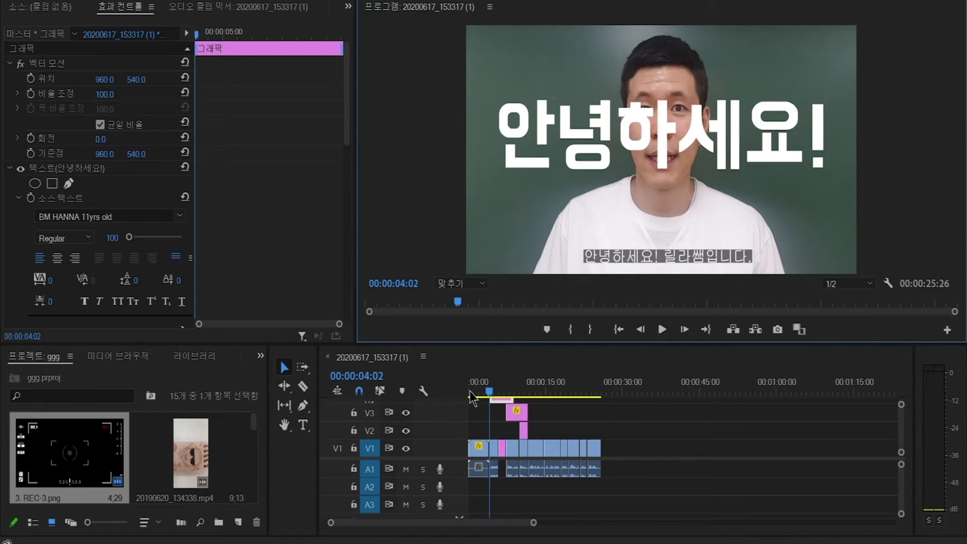
Play the greeting section and shorten the large "안녕하세요!" title clip on V4 to end where the beep insert begins.
{"action": "mouse_move", "coordinate": [349, 132]}
{"action": "left_mouse_down"}
{"action": "mouse_move", "coordinate": [346, 184]}
{"action": "mouse_move", "coordinate": [344, 166]}
{"action": "left_mouse_up"}
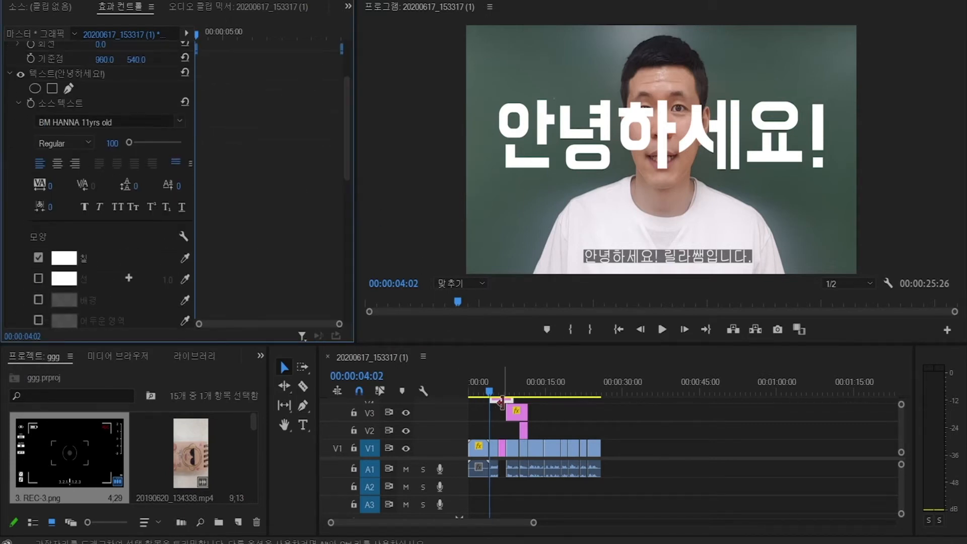
{"action": "key", "text": "space"}
{"action": "key", "text": "space"}
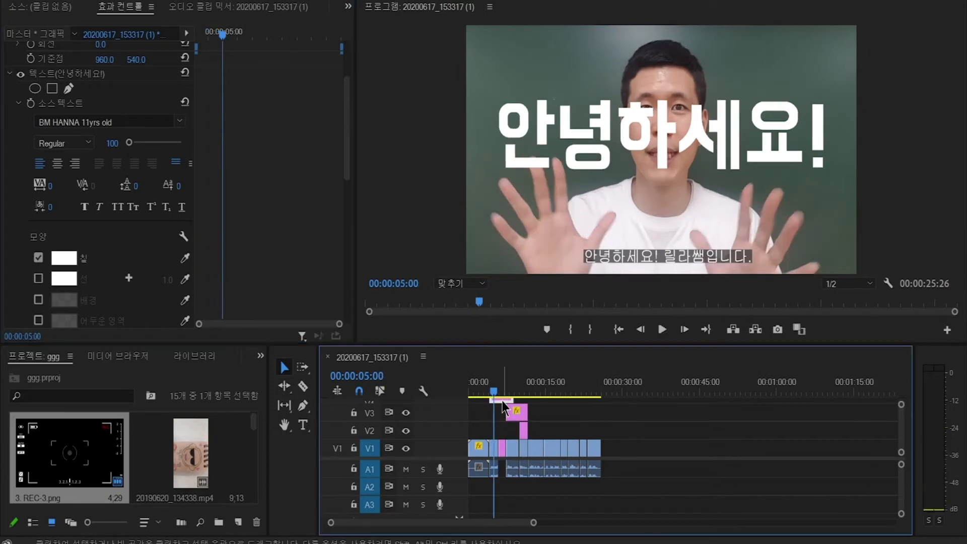
{"action": "scroll", "coordinate": [106, 277], "scroll_direction": "down", "scroll_amount": 5}
{"action": "left_click_drag", "start_coordinate": [103, 276], "coordinate": [80, 275]}
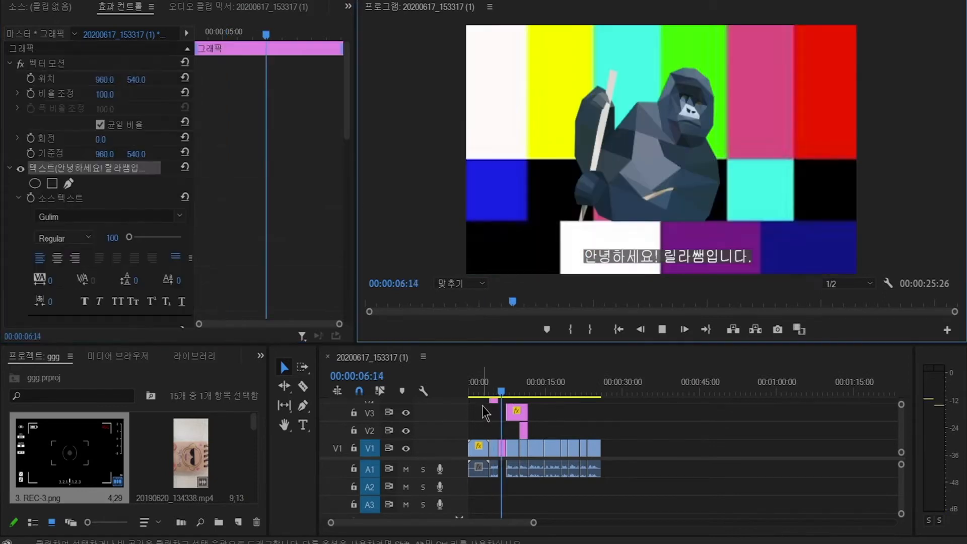
Trim the end of the lower caption clip on V5 to the start of the beep insert at 00:00:05:27.
{"action": "key", "text": "space"}
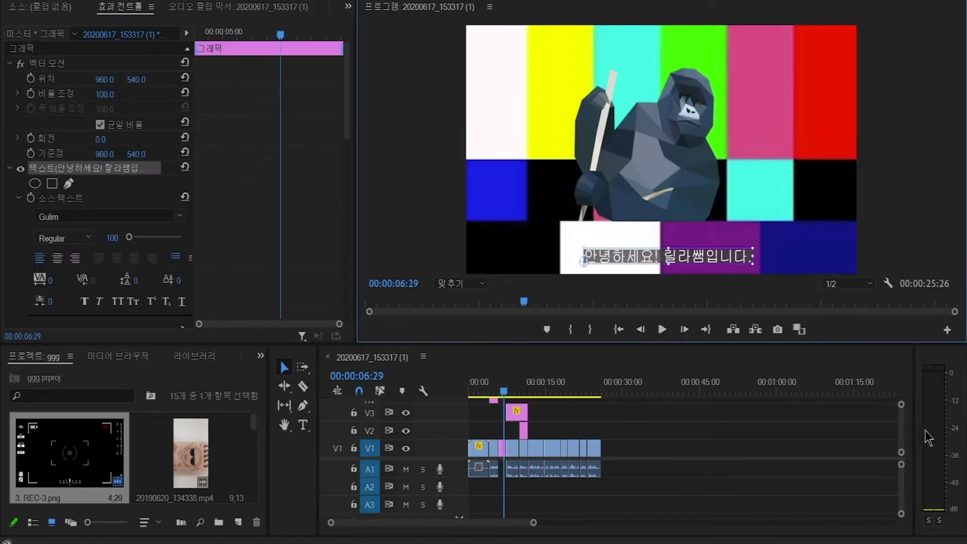
{"action": "scroll", "coordinate": [901, 430], "scroll_direction": "up", "scroll_amount": 2}
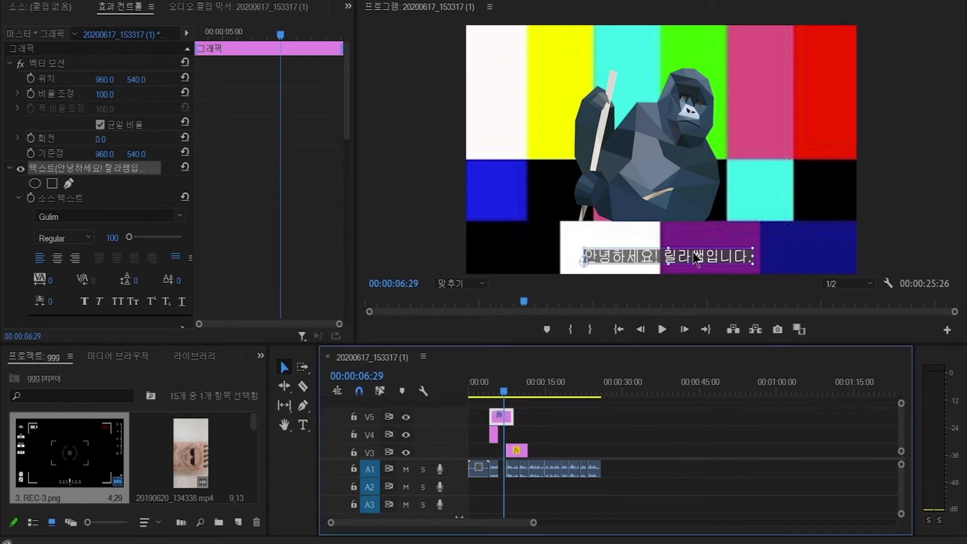
{"action": "key", "text": "Up"}
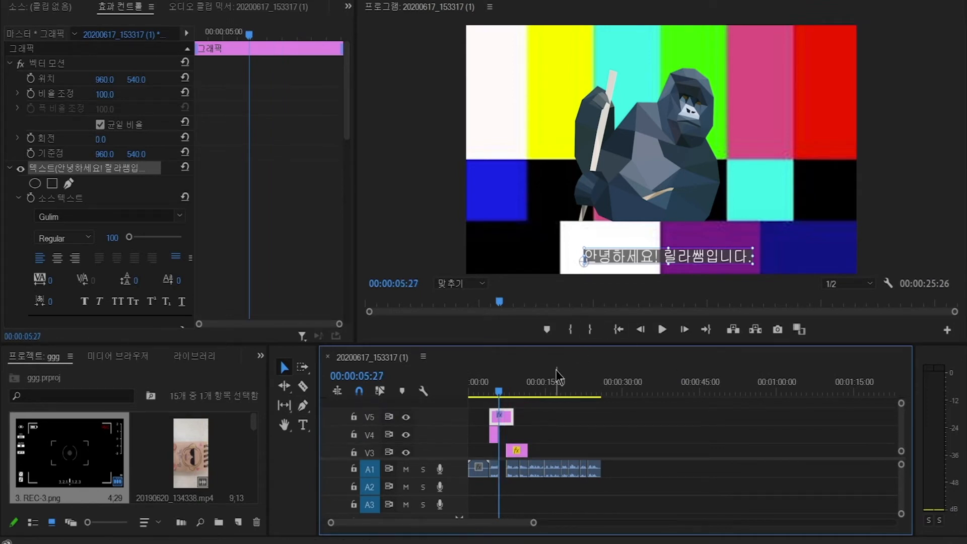
{"action": "left_click_drag", "start_coordinate": [512, 418], "coordinate": [496, 419]}
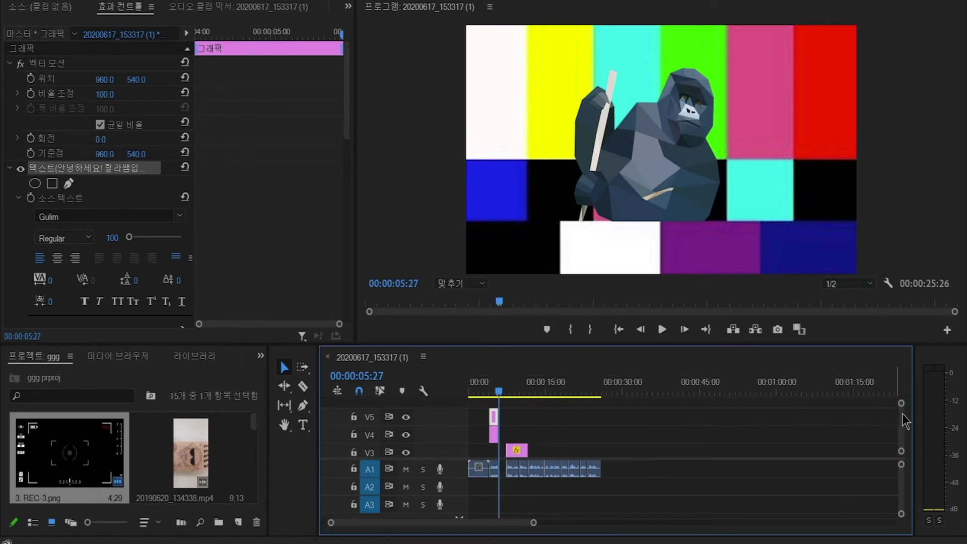
Preview the camera-frame section after the beep insert and return the playhead to its start at 00:00:07:14.
{"action": "scroll", "coordinate": [906, 421], "scroll_direction": "down", "scroll_amount": 2}
{"action": "key", "text": "space"}
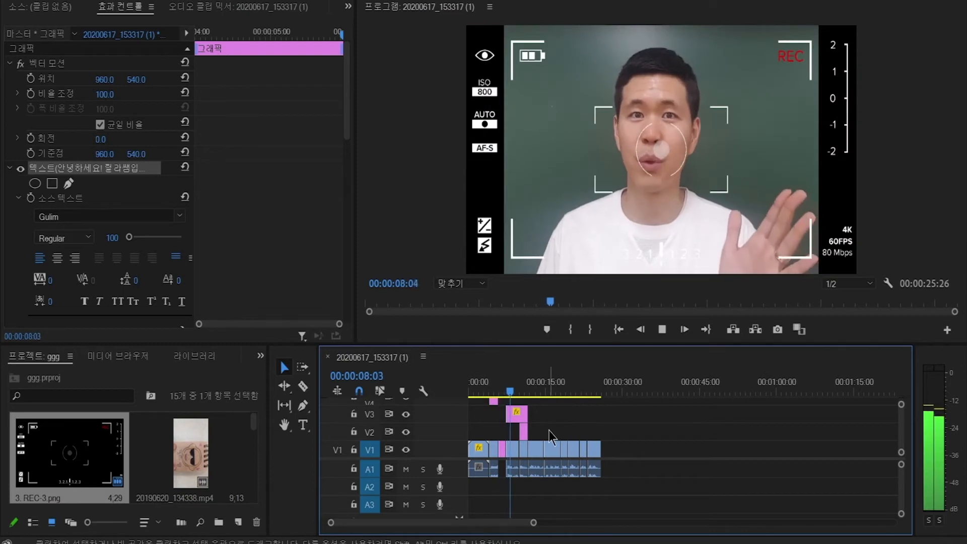
{"action": "key", "text": "space"}
{"action": "key", "text": "Up"}
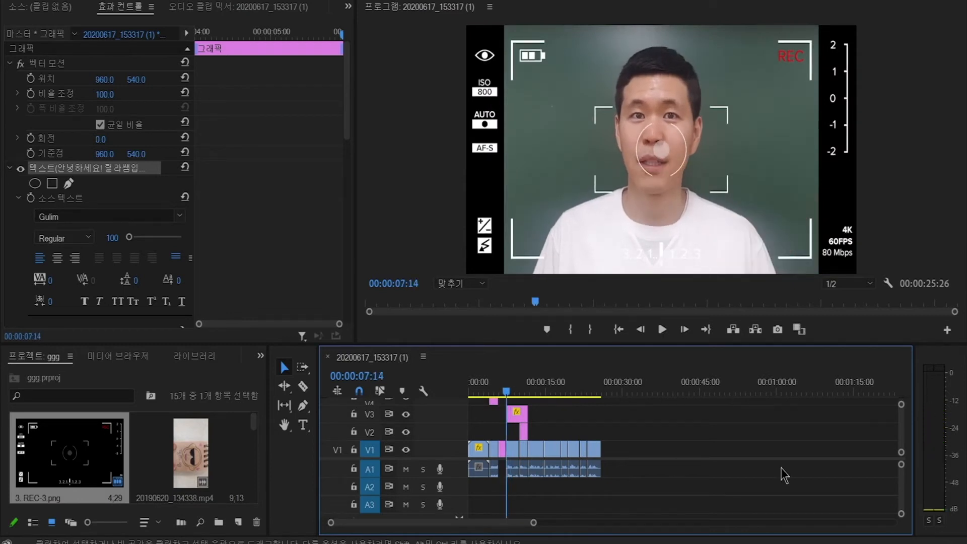
{"action": "scroll", "coordinate": [906, 434], "scroll_direction": "up", "scroll_amount": 1}
{"action": "scroll", "coordinate": [905, 433], "scroll_direction": "up", "scroll_amount": 1}
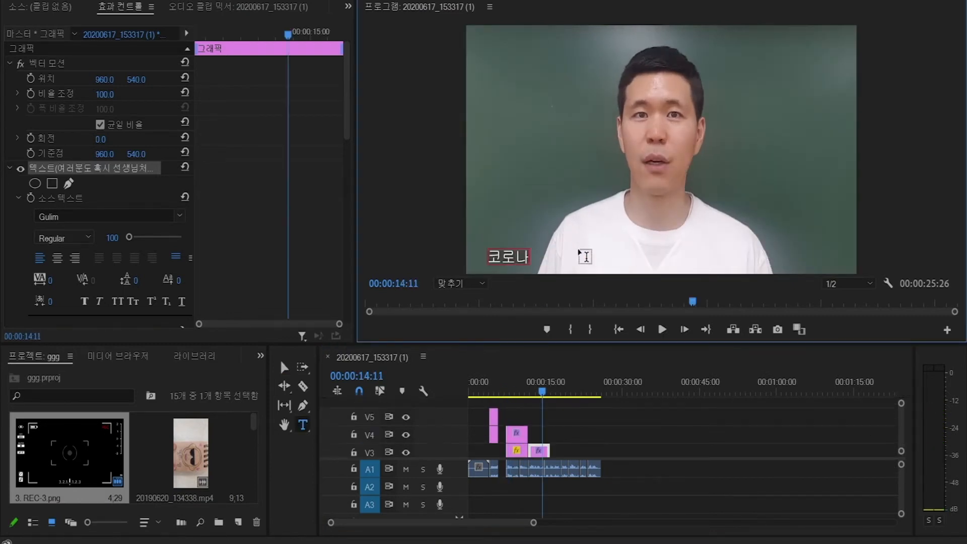
Complete the caption text as "코로나때문에 외부 활동을 많이 못해서" and centre it near the lower edge of the video.
{"action": "type", "text": "때문에 외부 활동을 많이 못해서"}
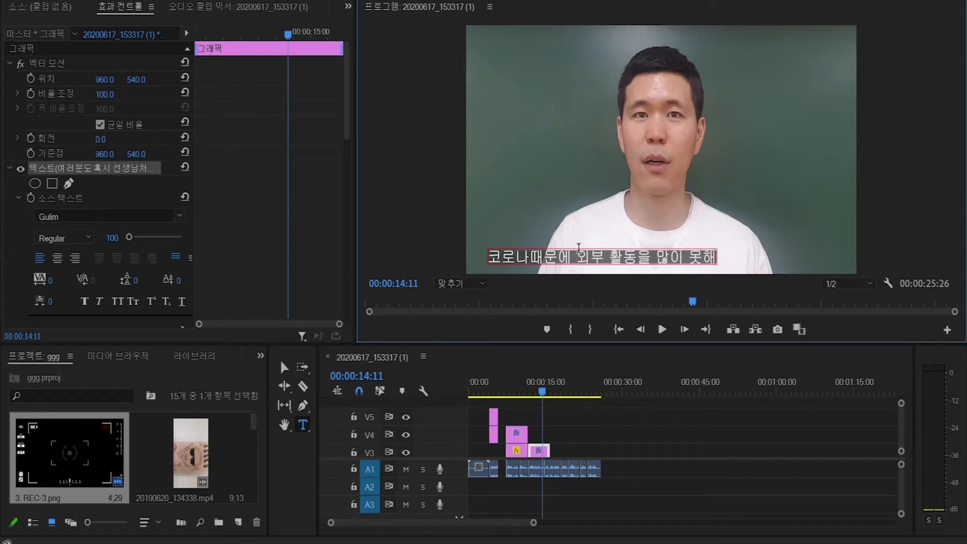
{"action": "left_click", "coordinate": [285, 367]}
{"action": "left_click_drag", "start_coordinate": [629, 260], "coordinate": [690, 256]}
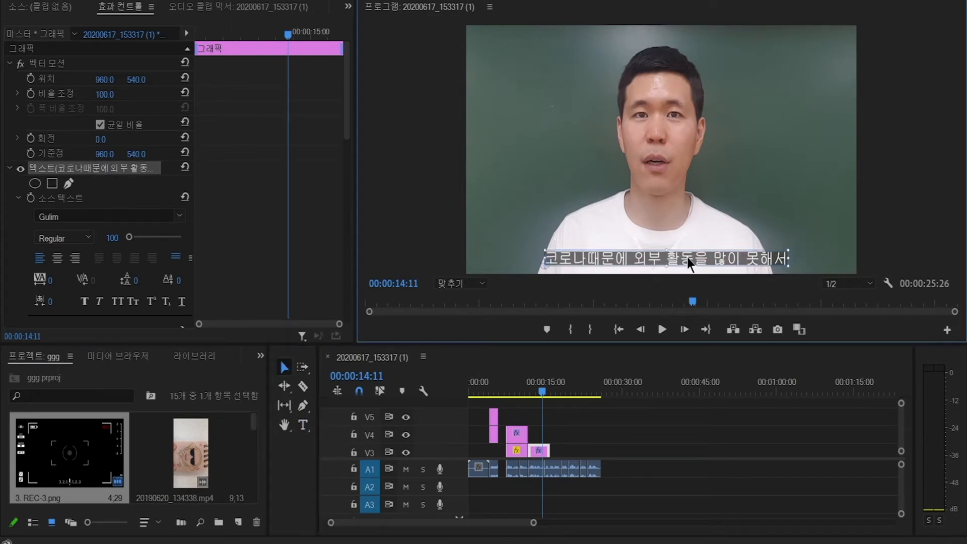
Replace the text of the caption clip ending at 00:00:17:21 with the line beginning "오늘 집에서 뱃살도".
{"action": "scroll", "coordinate": [562, 418], "scroll_direction": "down", "scroll_amount": 2}
{"action": "left_click", "coordinate": [559, 392]}
{"action": "double_click", "coordinate": [646, 260]}
{"action": "type", "text": "오늘 집에서 뱃살도"}
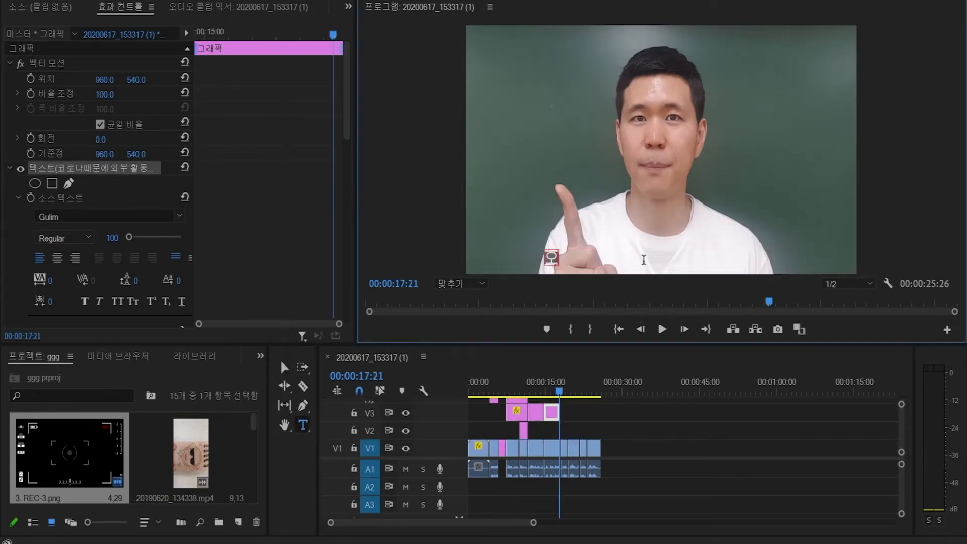
{"action": "type", "text": " 빨겸"}
{"action": "key", "text": "Escape"}
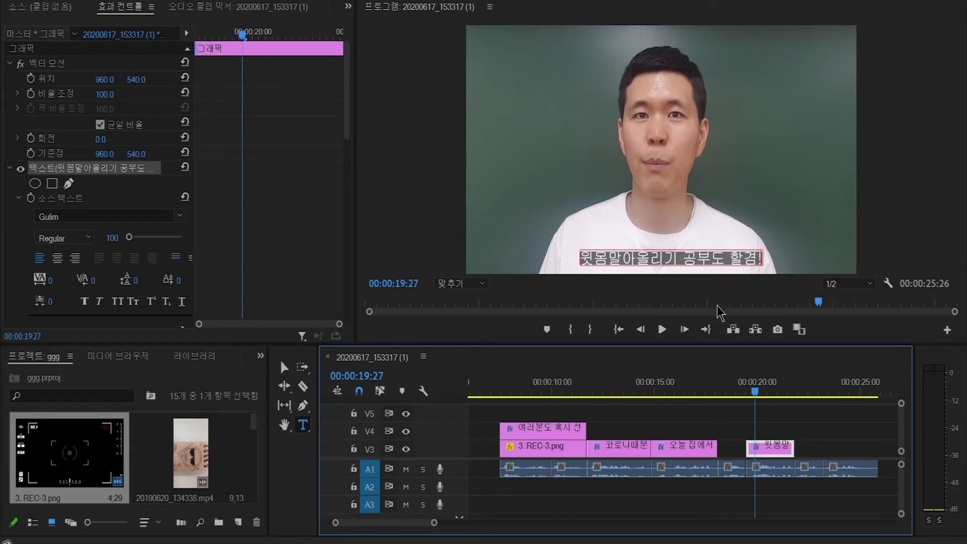
Place a copy of the large title on V4 after the "오늘 집에서" caption, change its text to "PAPS" and centre it over the speaker.
{"action": "left_click_drag", "start_coordinate": [534, 431], "coordinate": [744, 432]}
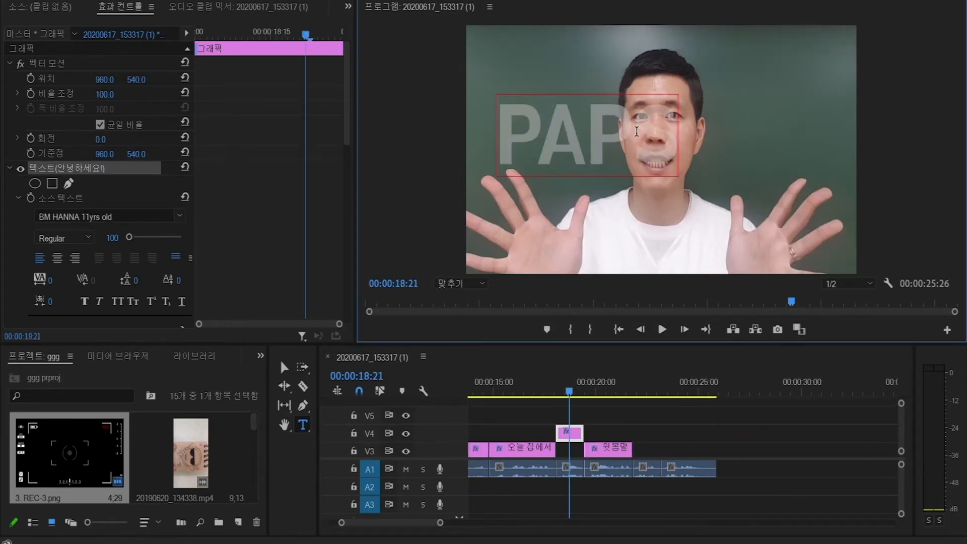
{"action": "left_click", "coordinate": [679, 171]}
{"action": "left_click_drag", "start_coordinate": [679, 170], "coordinate": [674, 173]}
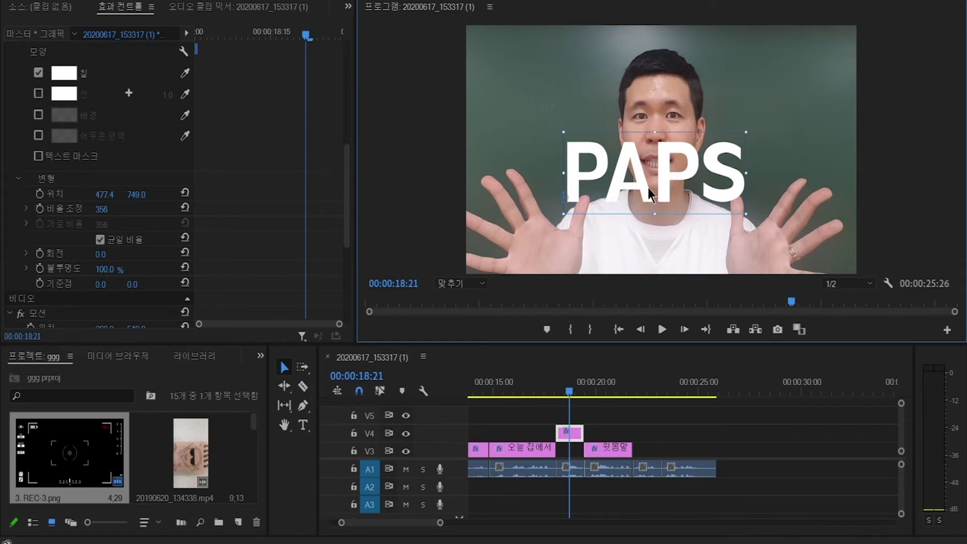
Add a near-black 060202 stroke with a width of 11 to the "PAPS" text.
{"action": "left_click", "coordinate": [39, 93]}
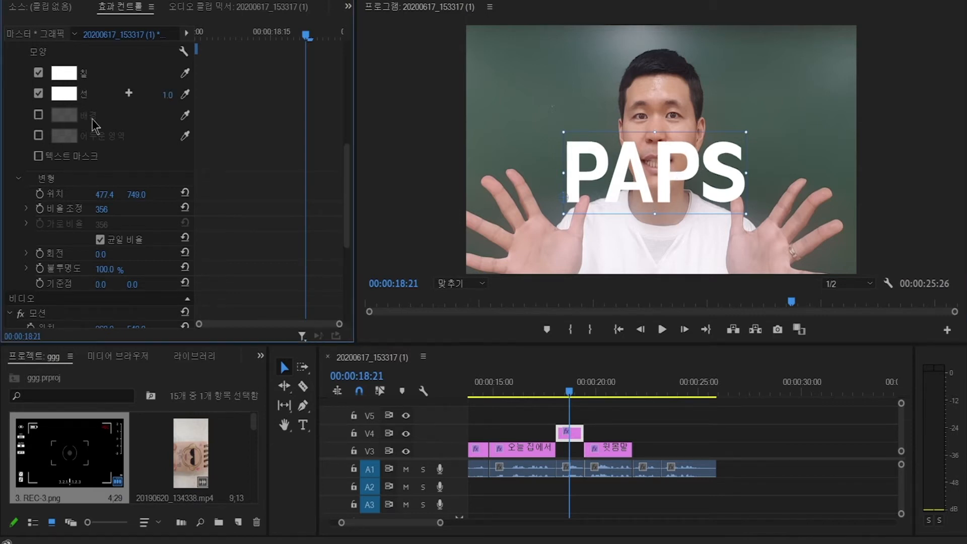
{"action": "left_click", "coordinate": [73, 99]}
{"action": "left_click", "coordinate": [438, 178]}
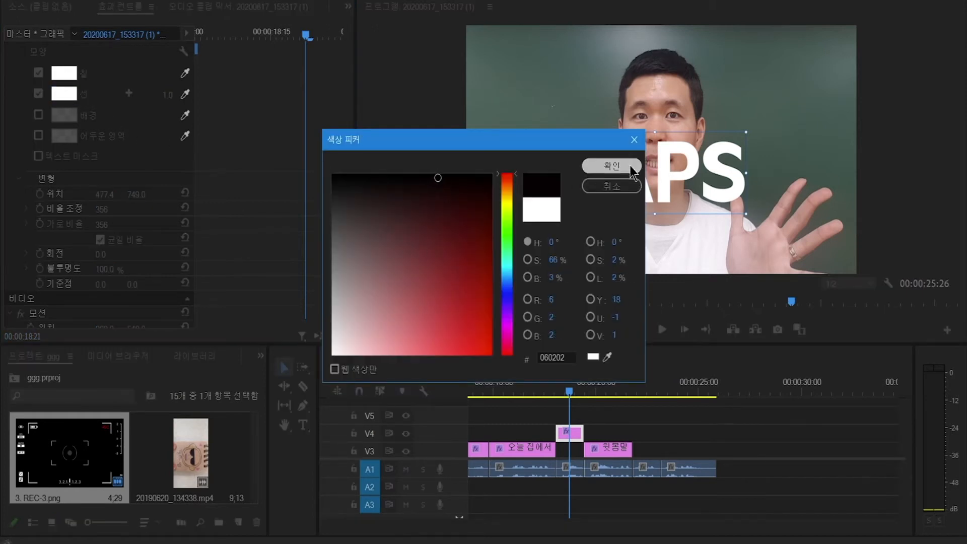
{"action": "left_click", "coordinate": [632, 170]}
{"action": "left_click_drag", "start_coordinate": [167, 96], "coordinate": [174, 95]}
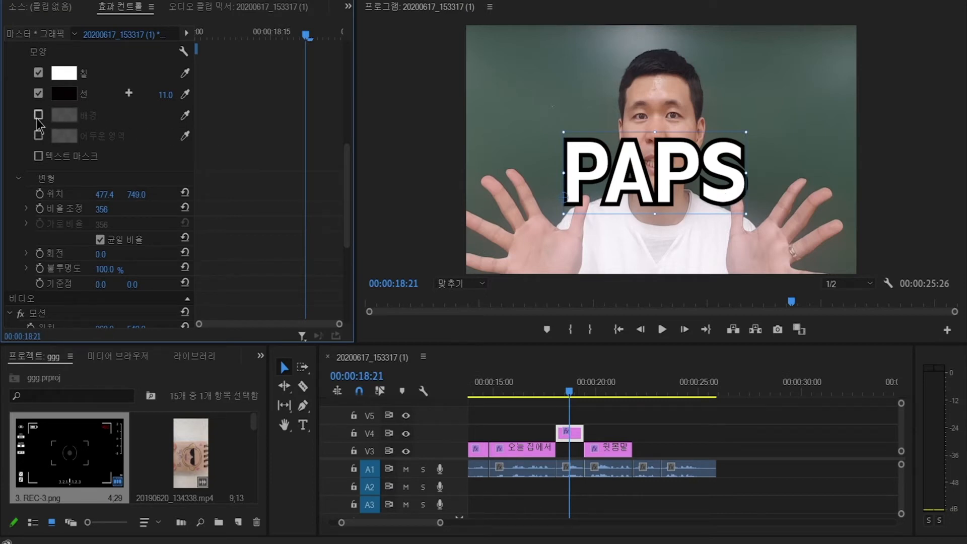
Add a blue shadow with 98 % opacity to the "PAPS" text and briefly try a background behind it.
{"action": "left_click", "coordinate": [39, 135]}
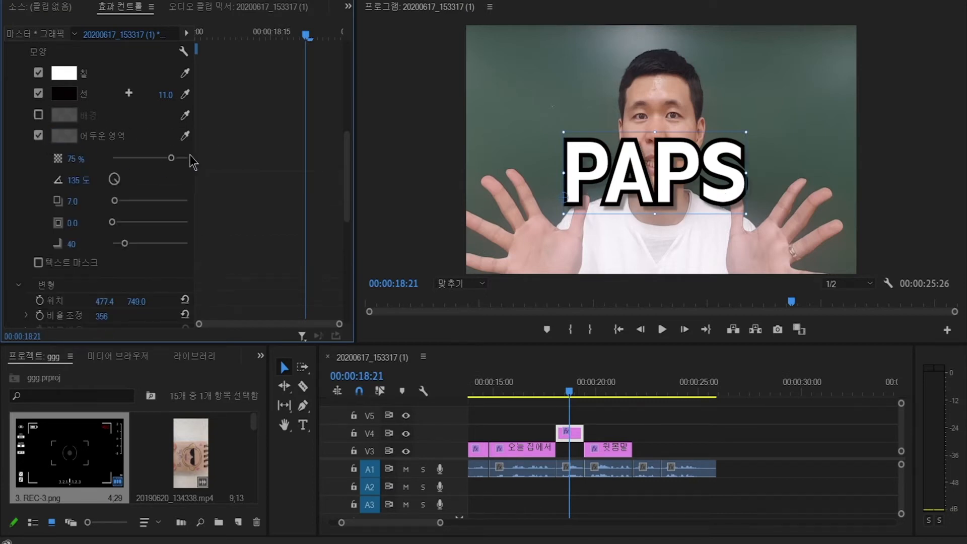
{"action": "left_click_drag", "start_coordinate": [170, 157], "coordinate": [187, 158]}
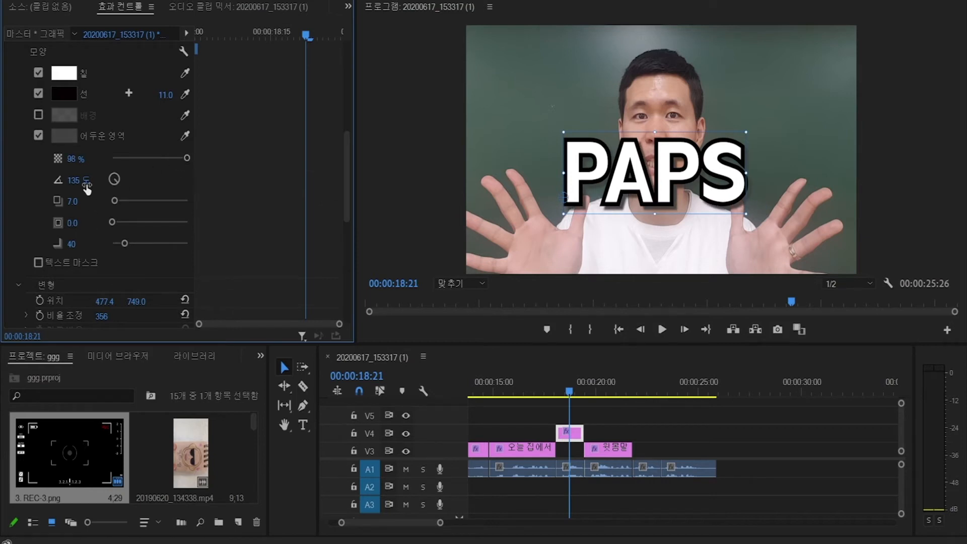
{"action": "left_click", "coordinate": [64, 136]}
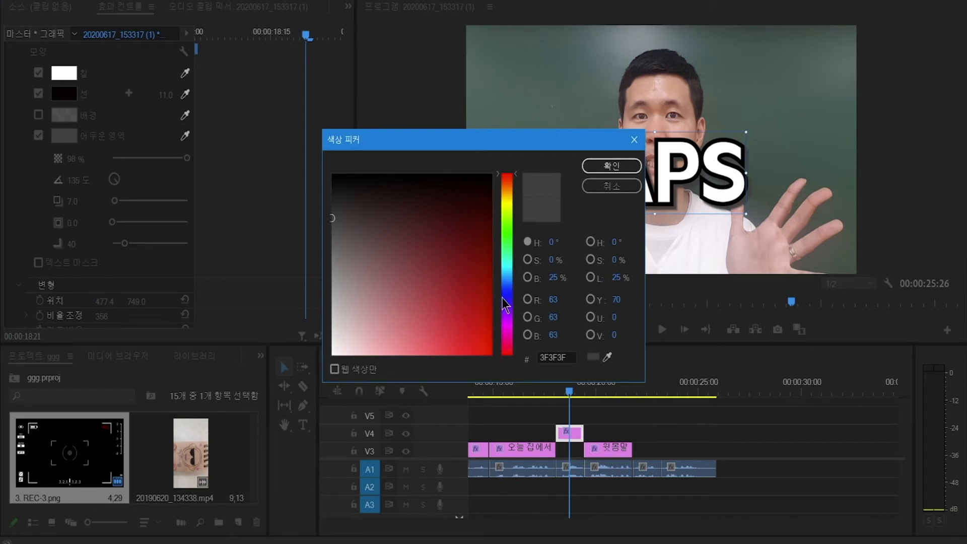
{"action": "left_click", "coordinate": [489, 344]}
{"action": "left_click", "coordinate": [611, 166]}
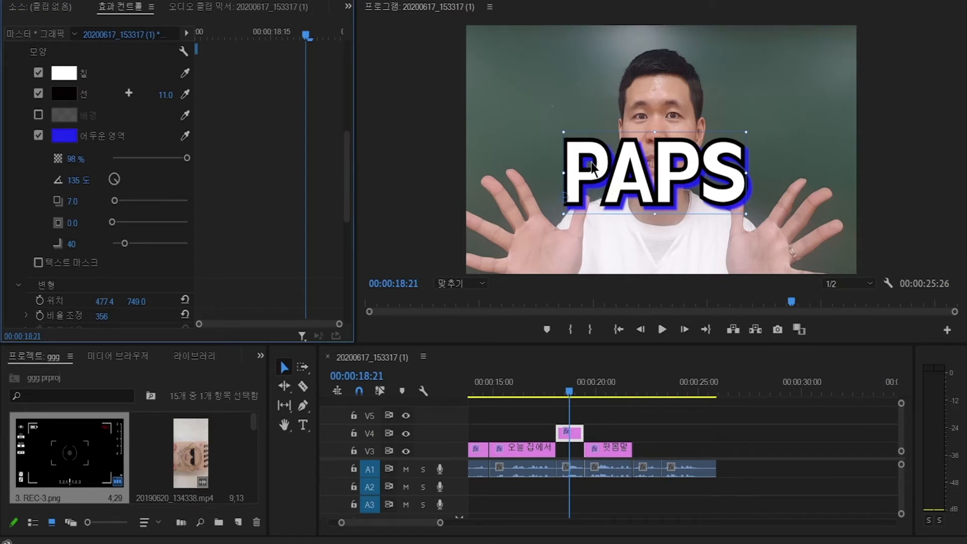
{"action": "left_click", "coordinate": [38, 114]}
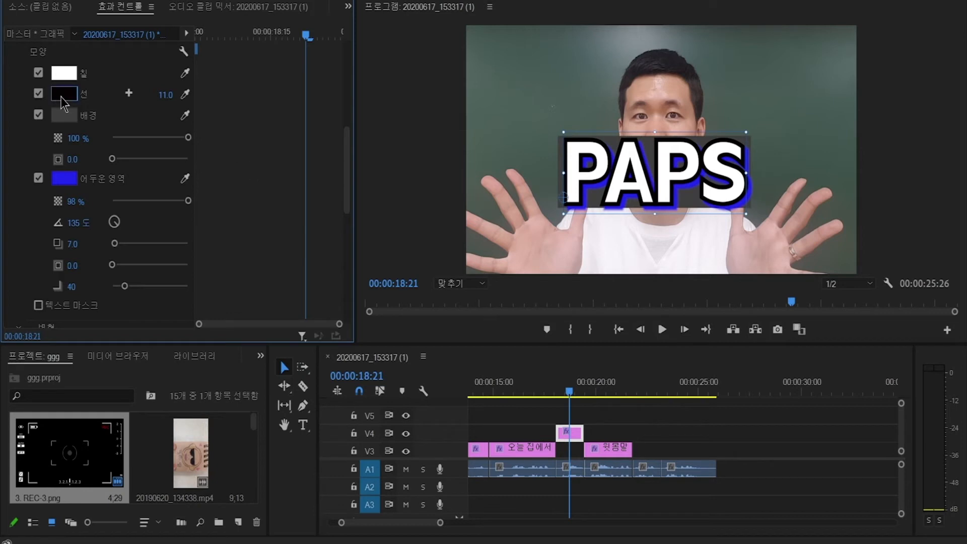
{"action": "left_click", "coordinate": [40, 116]}
Add an opacity keyframe of 0 % to the "PAPS" text at the start of its clip, 00:00:18:02.
{"action": "left_click_drag", "start_coordinate": [570, 392], "coordinate": [557, 397]}
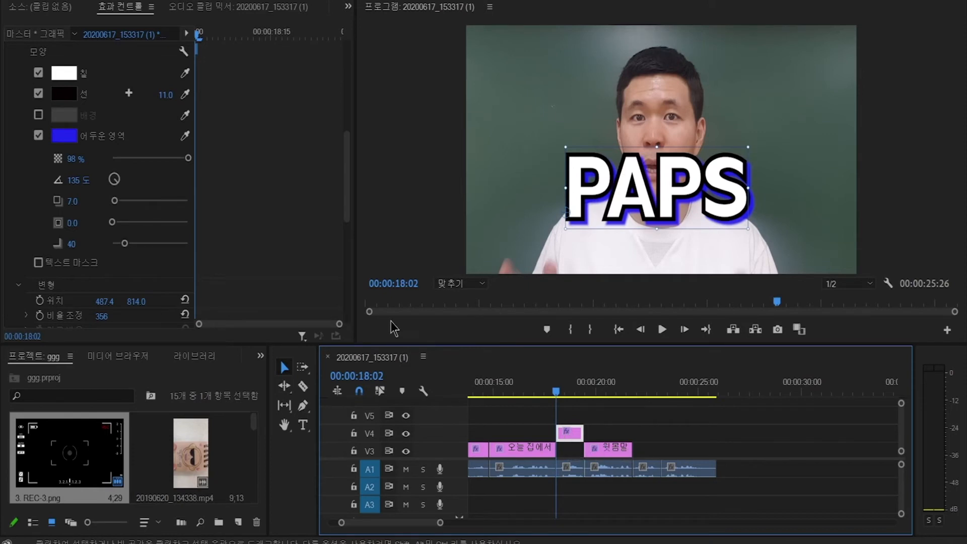
{"action": "left_click_drag", "start_coordinate": [346, 180], "coordinate": [348, 101]}
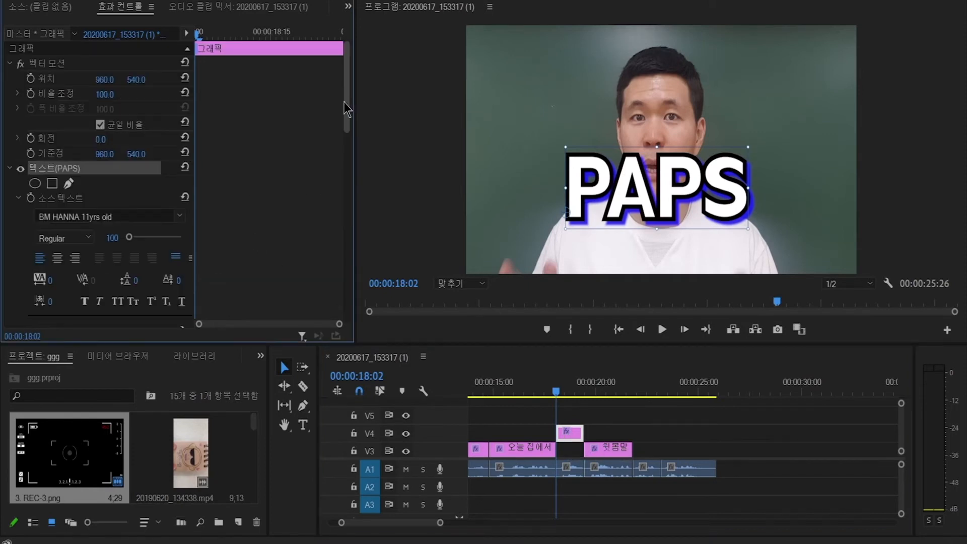
{"action": "left_click_drag", "start_coordinate": [349, 103], "coordinate": [335, 86]}
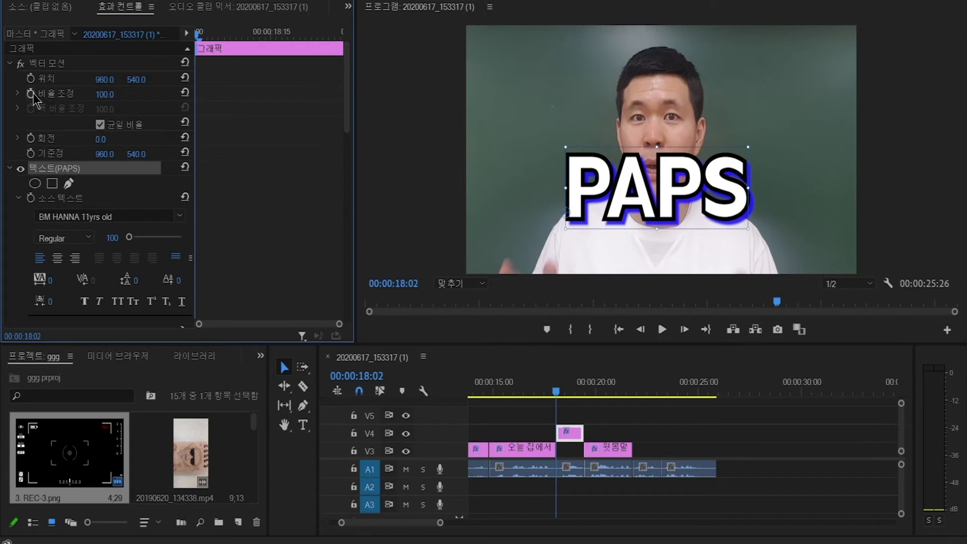
{"action": "scroll", "coordinate": [71, 111], "scroll_direction": "down", "scroll_amount": 10}
{"action": "left_click", "coordinate": [108, 285]}
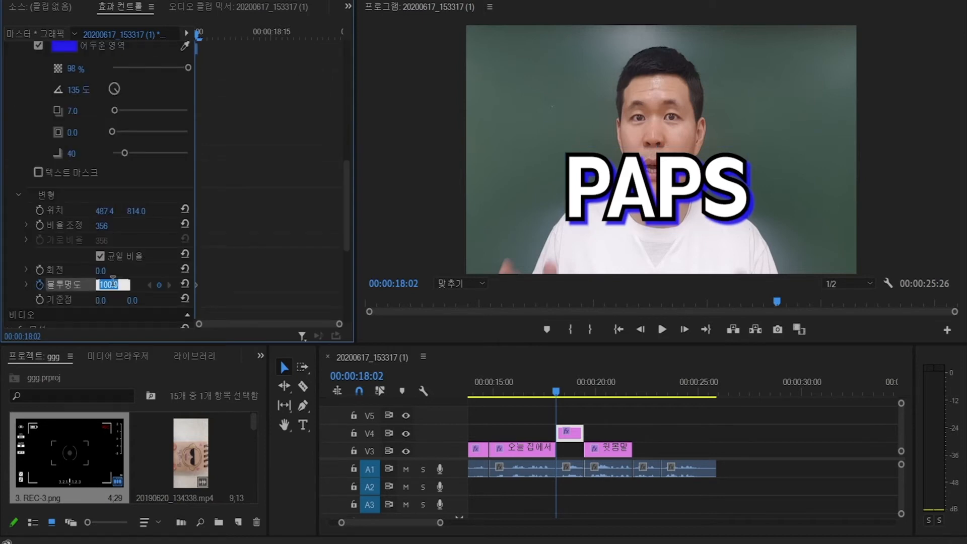
{"action": "type", "text": "0"}
{"action": "key", "text": "Return"}
Add a second opacity keyframe of 100 % to the "PAPS" text at 00:00:18:16 and return to the clip's start.
{"action": "key", "text": "Right"}
{"action": "key", "text": "Right"}
{"action": "key", "text": "Right"}
{"action": "key", "text": "Right"}
{"action": "key", "text": "Right"}
{"action": "key", "text": "Right"}
{"action": "key", "text": "Right"}
{"action": "key", "text": "Right"}
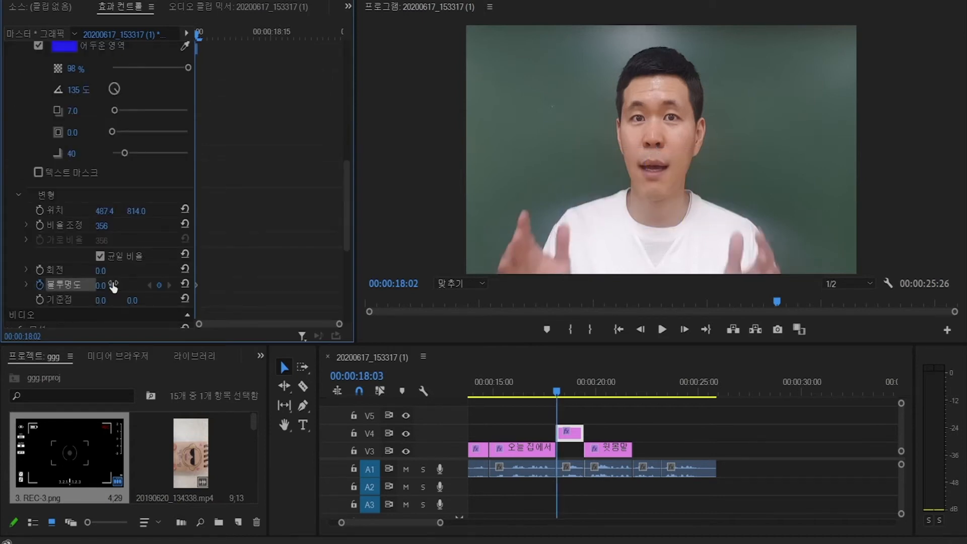
{"action": "key", "text": "Right"}
{"action": "key", "text": "Right"}
{"action": "key", "text": "Right"}
{"action": "key", "text": "Right"}
{"action": "key", "text": "Right"}
{"action": "key", "text": "Right"}
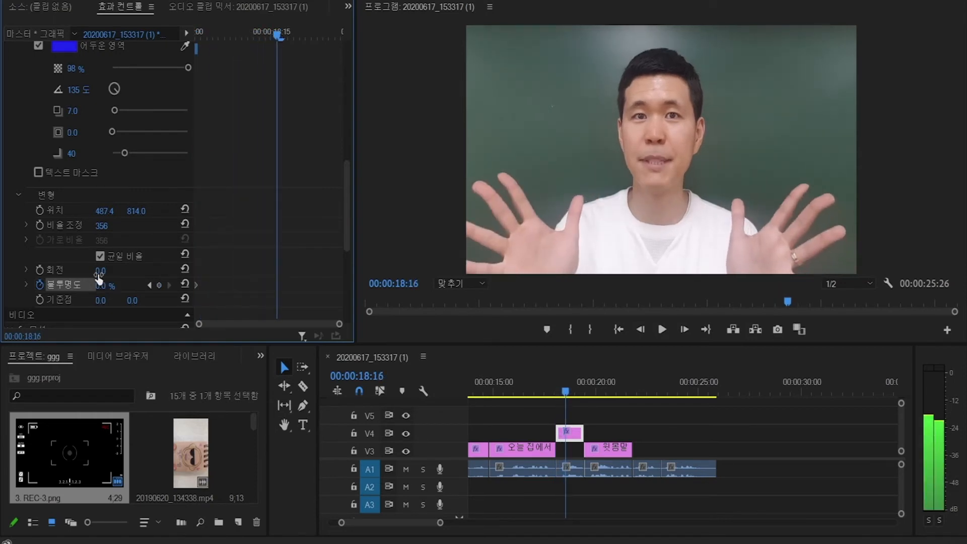
{"action": "left_click", "coordinate": [100, 286]}
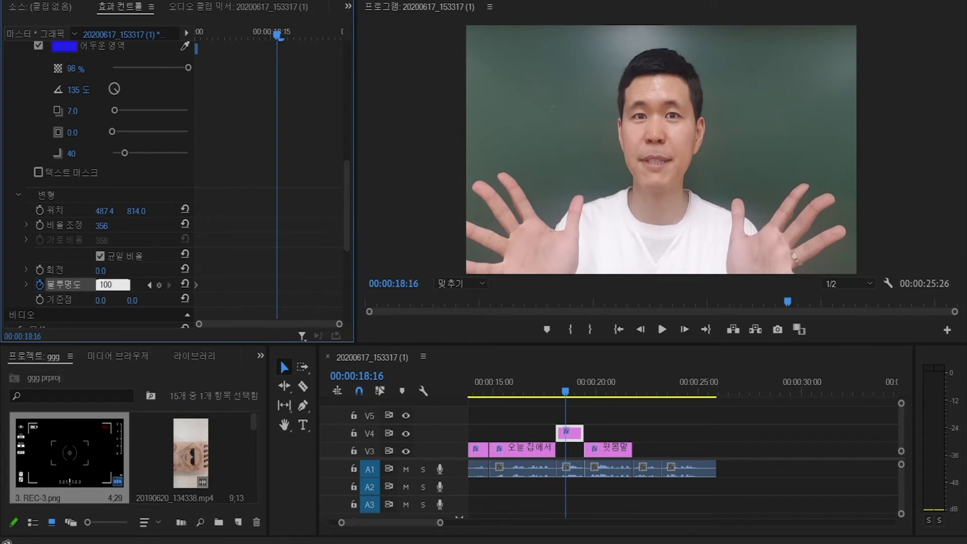
{"action": "type", "text": "100"}
{"action": "key", "text": "Return"}
{"action": "key", "text": "Up"}
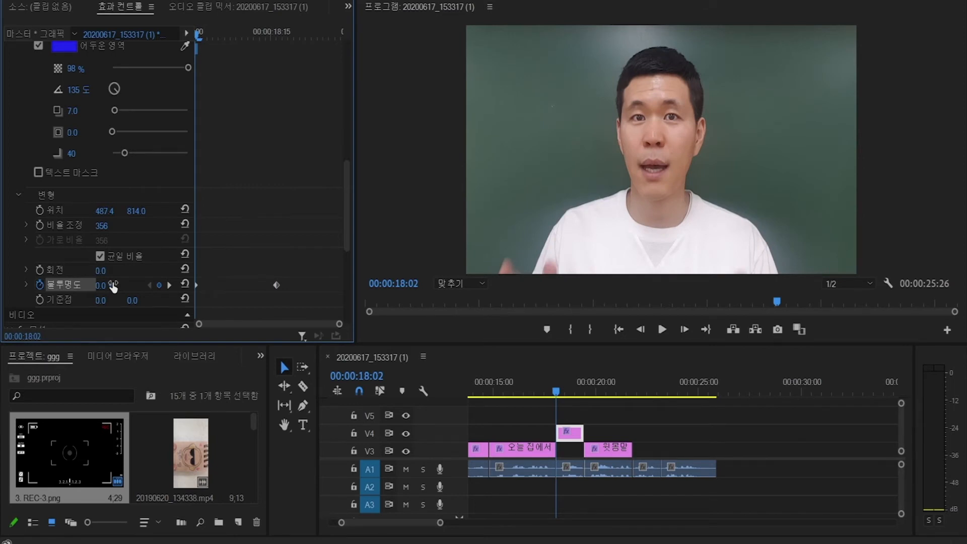
Play back the opacity fade-in of the "PAPS" text from the start of its clip.
{"action": "key", "text": "space"}
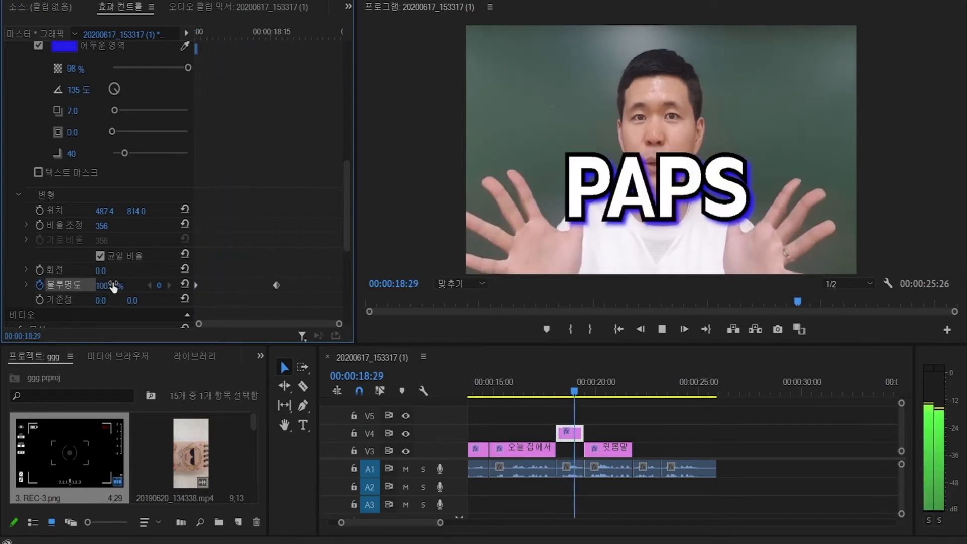
{"action": "key", "text": "space"}
{"action": "key", "text": "Up"}
{"action": "key", "text": "Up"}
{"action": "key", "text": "space"}
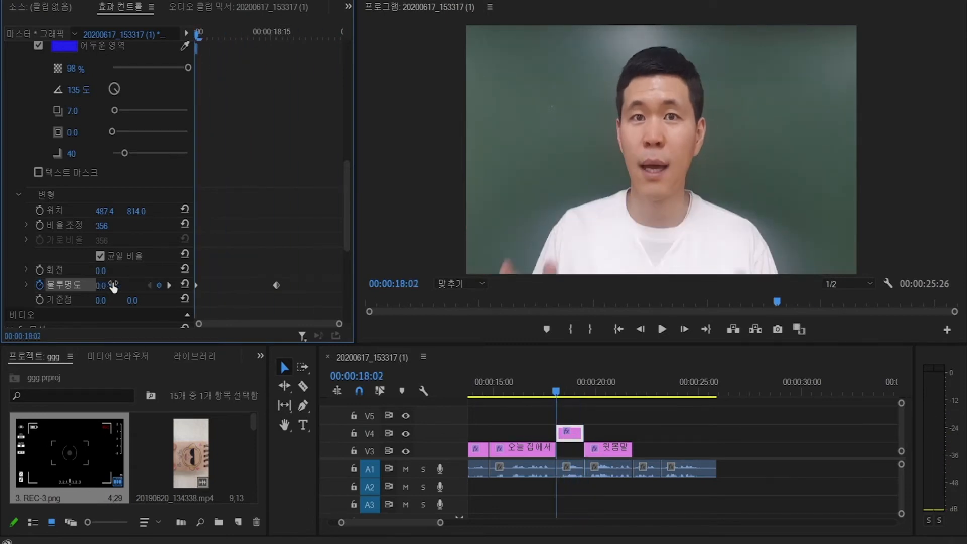
Lengthen the "PAPS" fade-in by moving its 100 % opacity keyframe to about 00:00:18:25, and preview it.
{"action": "key", "text": "Up"}
{"action": "left_click_drag", "start_coordinate": [276, 286], "coordinate": [333, 290]}
{"action": "key", "text": "space"}
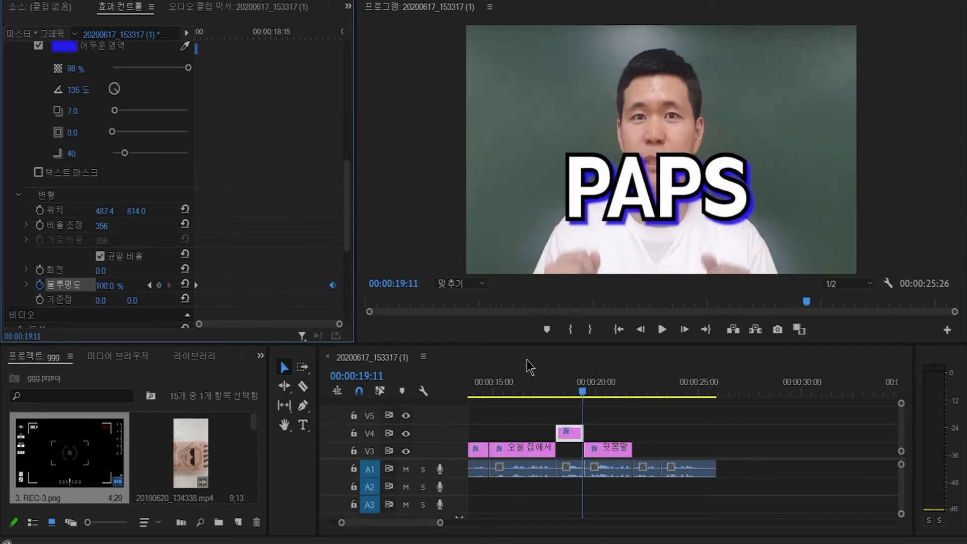
Play the whole sequence from its beginning to review the subtitles and title text.
{"action": "key", "text": "Down"}
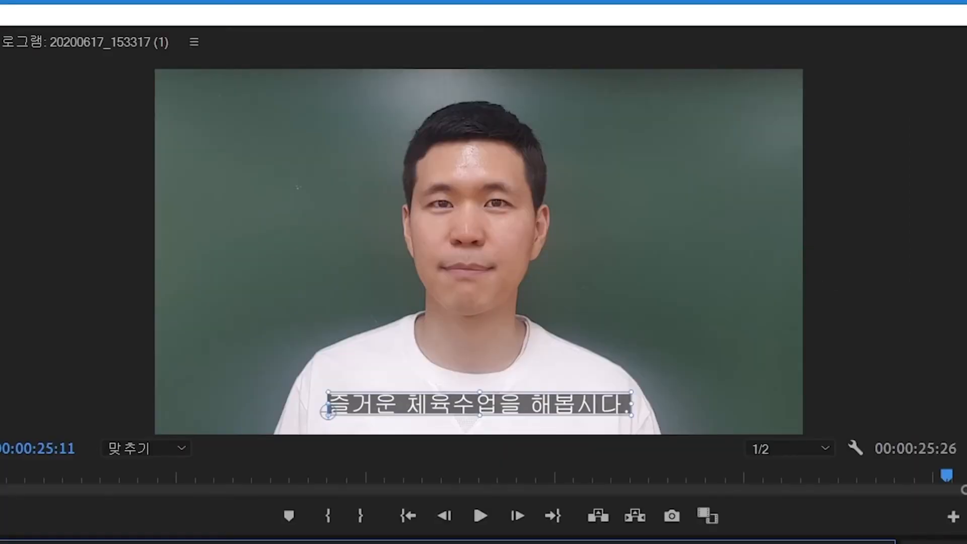
{"action": "key", "text": "Home"}
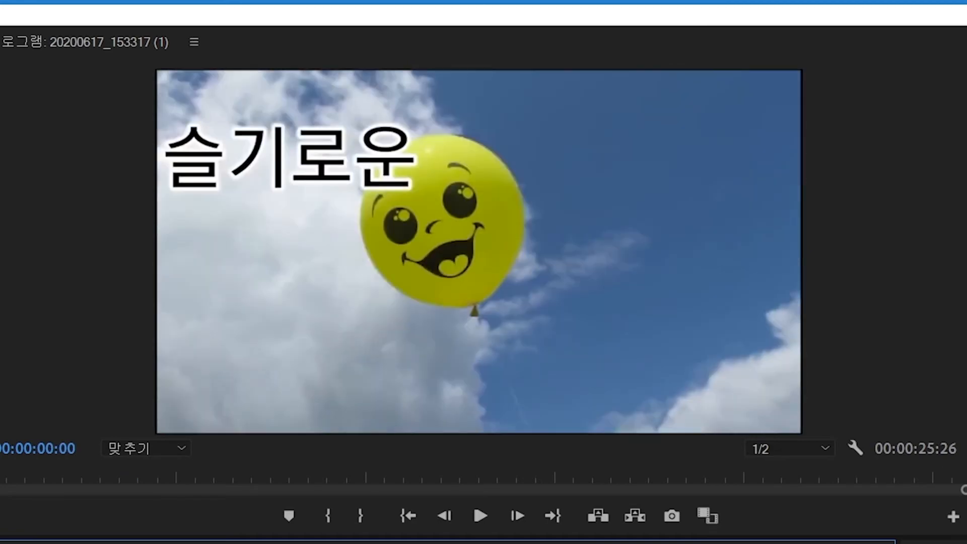
{"action": "key", "text": "space"}
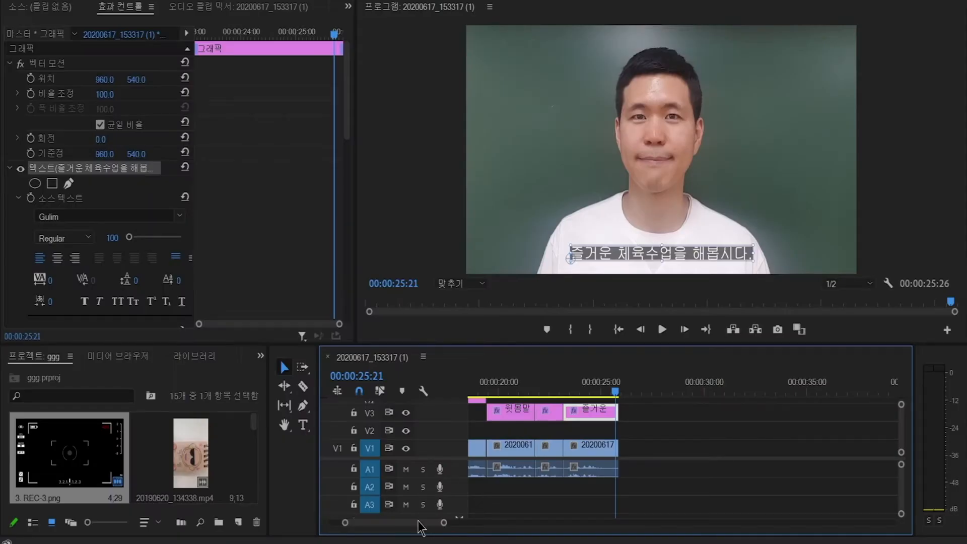
Place Goofy_Spring_Bounces.mp3 on audio track A2 at about 00:00:03:00 in the intro, then cut it short and delete the rest.
{"action": "left_click_drag", "start_coordinate": [419, 523], "coordinate": [401, 524]}
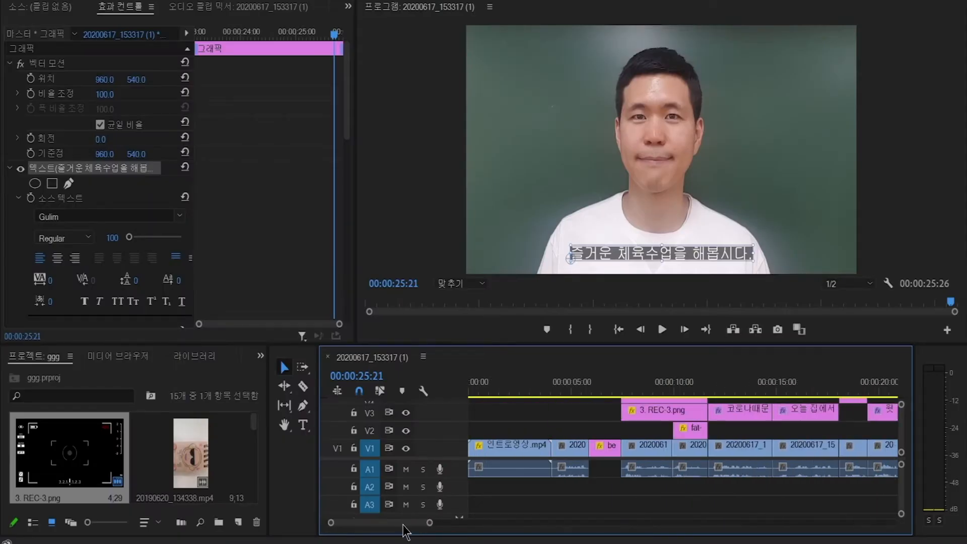
{"action": "left_click_drag", "start_coordinate": [902, 434], "coordinate": [902, 403]}
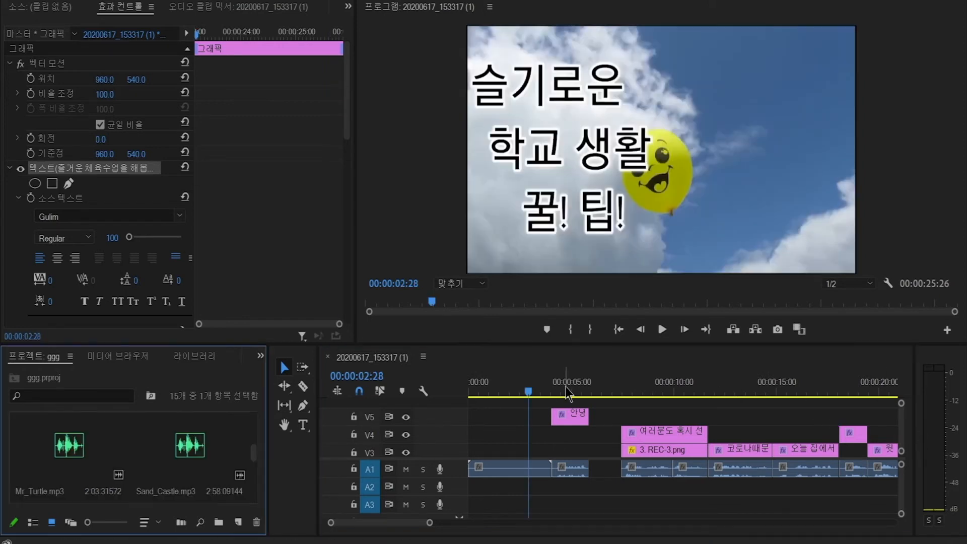
{"action": "left_click_drag", "start_coordinate": [569, 392], "coordinate": [543, 392]}
{"action": "left_click_drag", "start_coordinate": [252, 450], "coordinate": [535, 488]}
{"action": "key", "text": "space"}
{"action": "key", "text": "space"}
{"action": "left_click", "coordinate": [552, 487]}
{"action": "key", "text": "ctrl+k"}
{"action": "key", "text": "Delete"}
Place the beep sound (컷편집)삐이이이.mp3 on A2 at 00:00:05:26, under the colour-bar insert, and play it back.
{"action": "left_click", "coordinate": [599, 393]}
{"action": "left_click_drag", "start_coordinate": [594, 395], "coordinate": [589, 394]}
{"action": "key", "text": "space"}
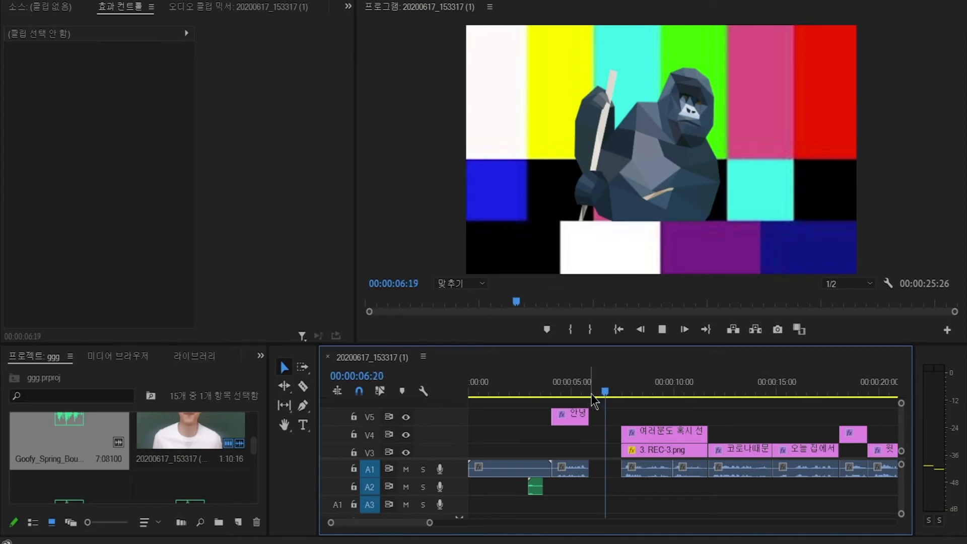
{"action": "left_click", "coordinate": [591, 394]}
{"action": "left_click_drag", "start_coordinate": [252, 453], "coordinate": [256, 485]}
{"action": "left_click_drag", "start_coordinate": [190, 456], "coordinate": [588, 494]}
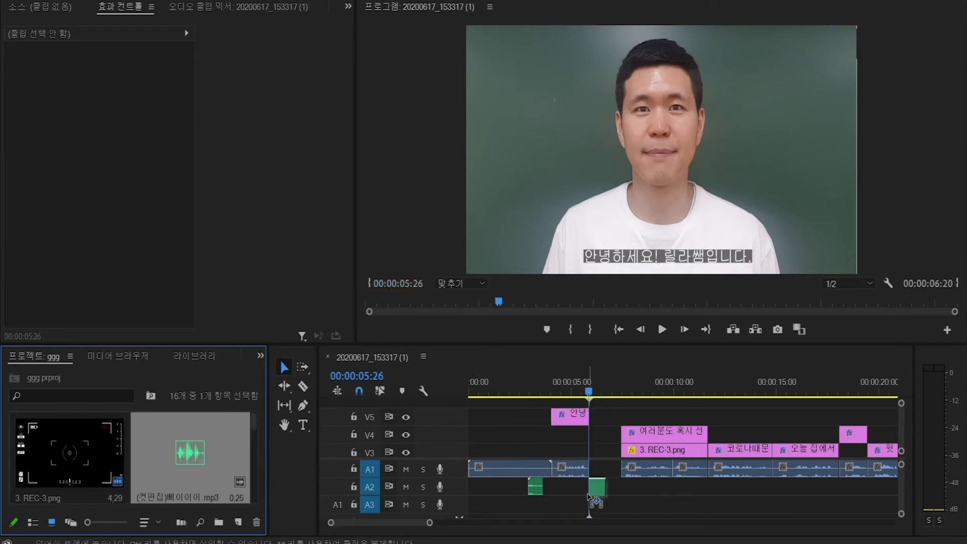
{"action": "key", "text": "space"}
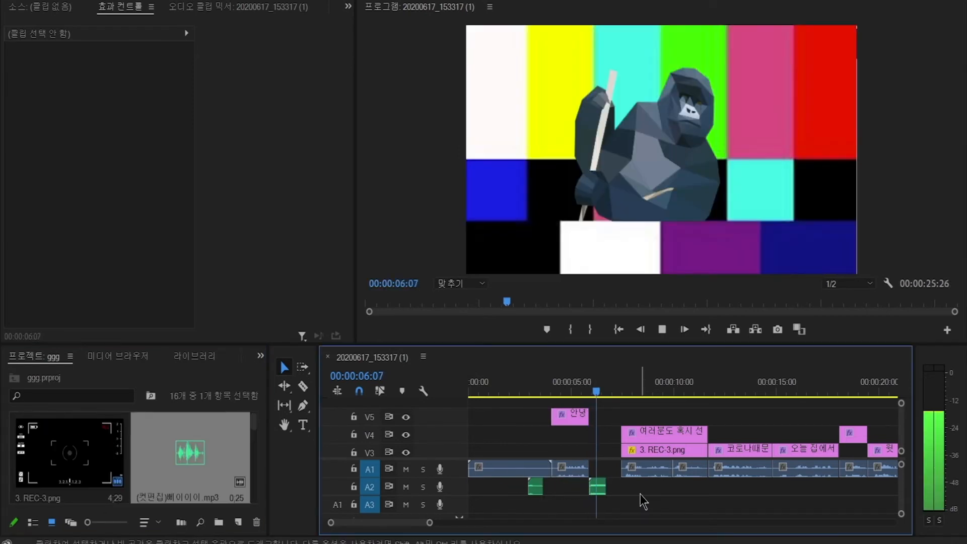
Place the laughter sound 웃는소리.mp3 on A2 at 00:00:10:20, where the cartoon overlay appears, and play it back.
{"action": "left_click", "coordinate": [674, 389]}
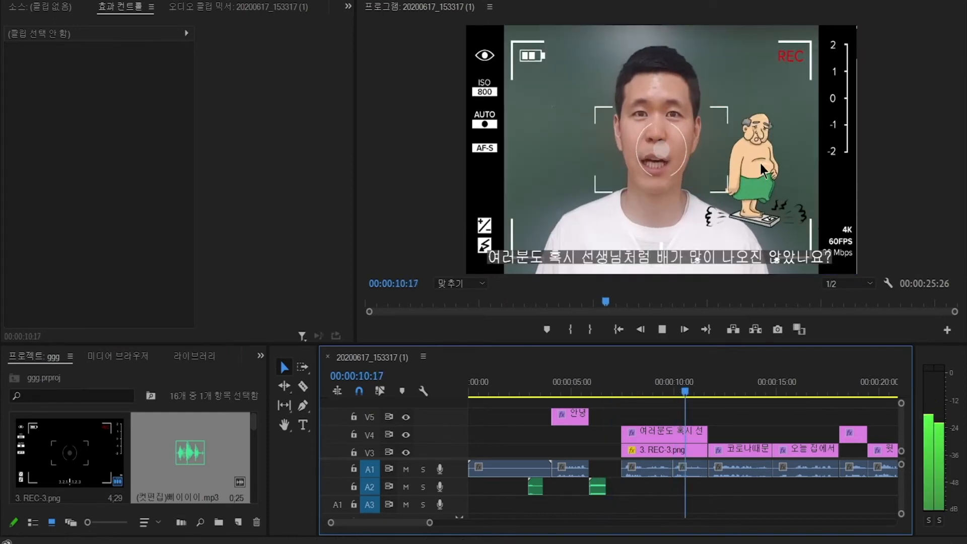
{"action": "key", "text": "space"}
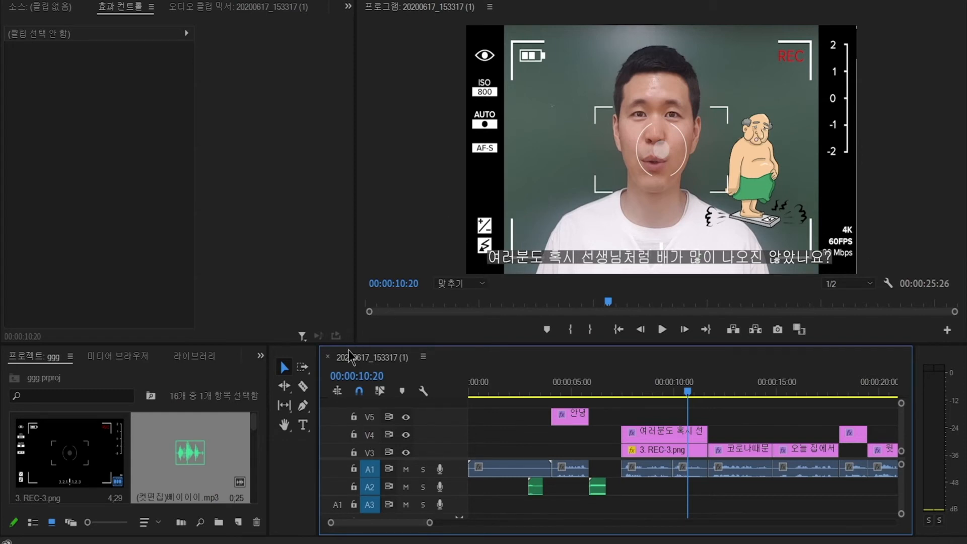
{"action": "left_click_drag", "start_coordinate": [250, 439], "coordinate": [255, 476]}
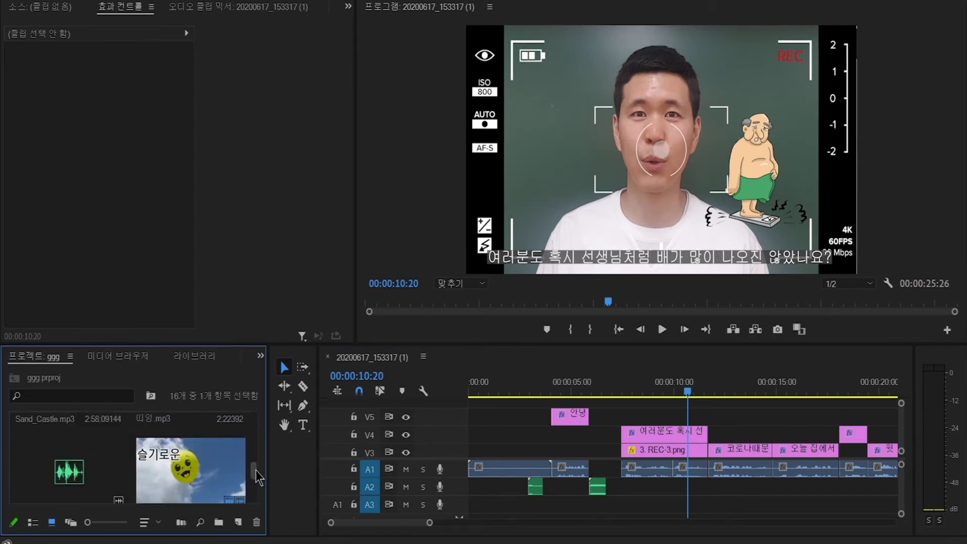
{"action": "left_click_drag", "start_coordinate": [95, 476], "coordinate": [689, 486]}
{"action": "key", "text": "space"}
{"action": "key", "text": "space"}
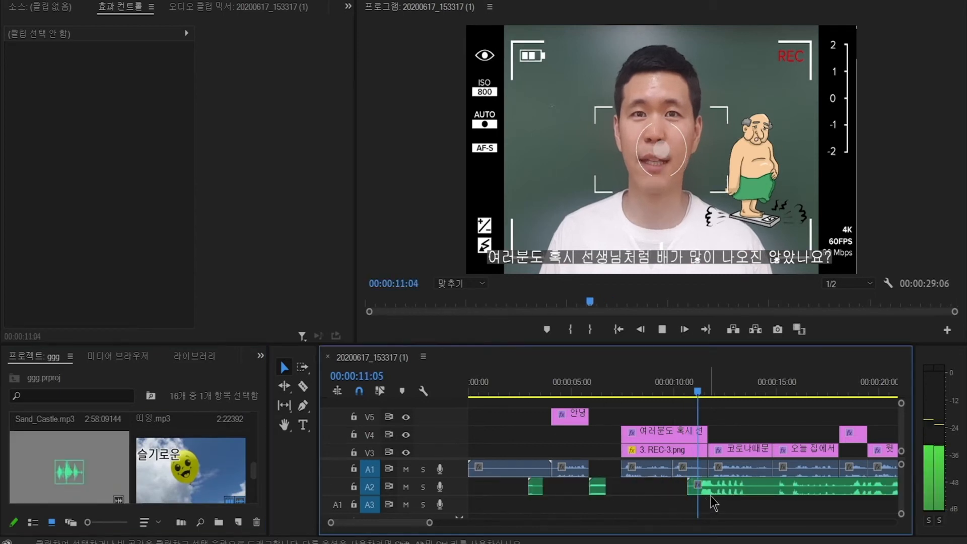
Shift the laughter clip on A2 slightly earlier and play back its timing against the cartoon overlay.
{"action": "left_click", "coordinate": [702, 484]}
{"action": "mouse_move", "coordinate": [702, 483]}
{"action": "left_mouse_down"}
{"action": "mouse_move", "coordinate": [718, 491]}
{"action": "mouse_move", "coordinate": [703, 491]}
{"action": "left_mouse_up"}
{"action": "left_click", "coordinate": [670, 391]}
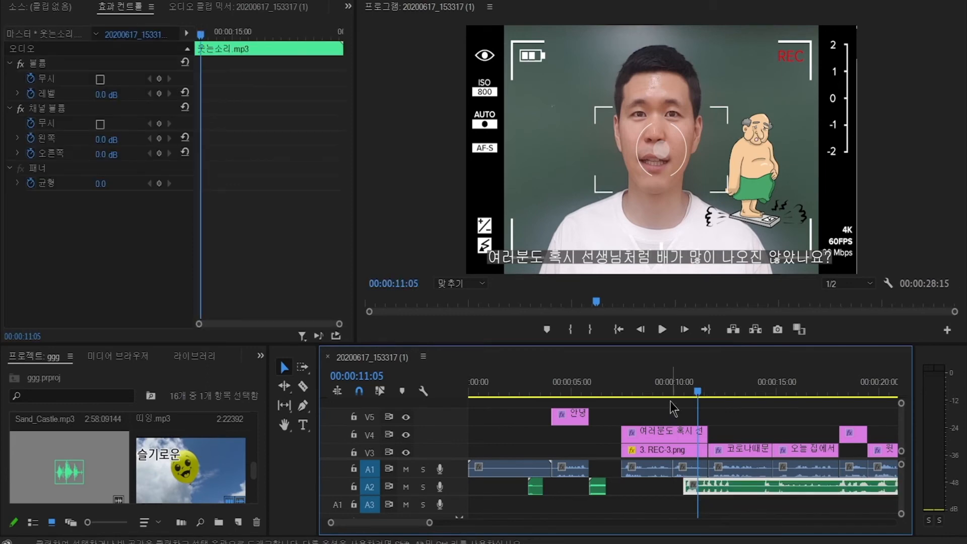
{"action": "key", "text": "space"}
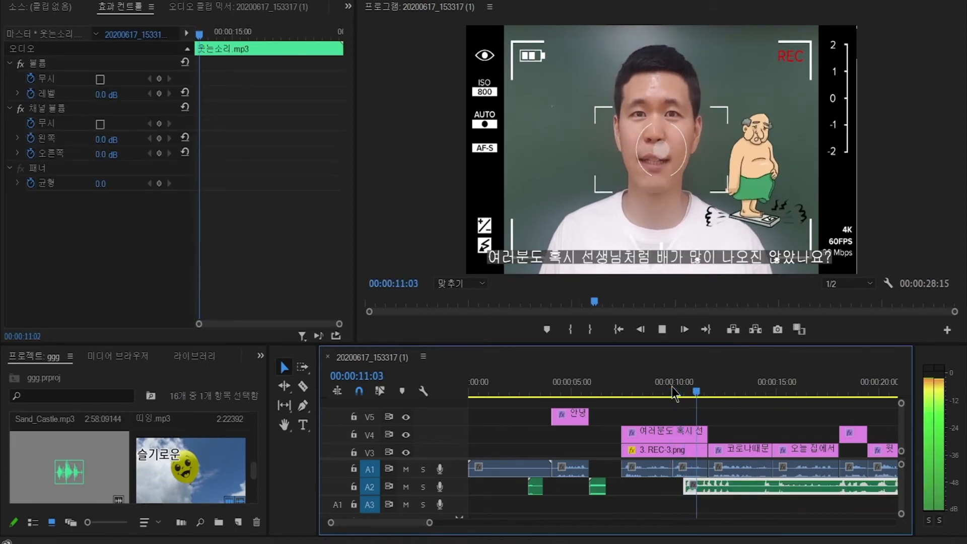
{"action": "key", "text": "space"}
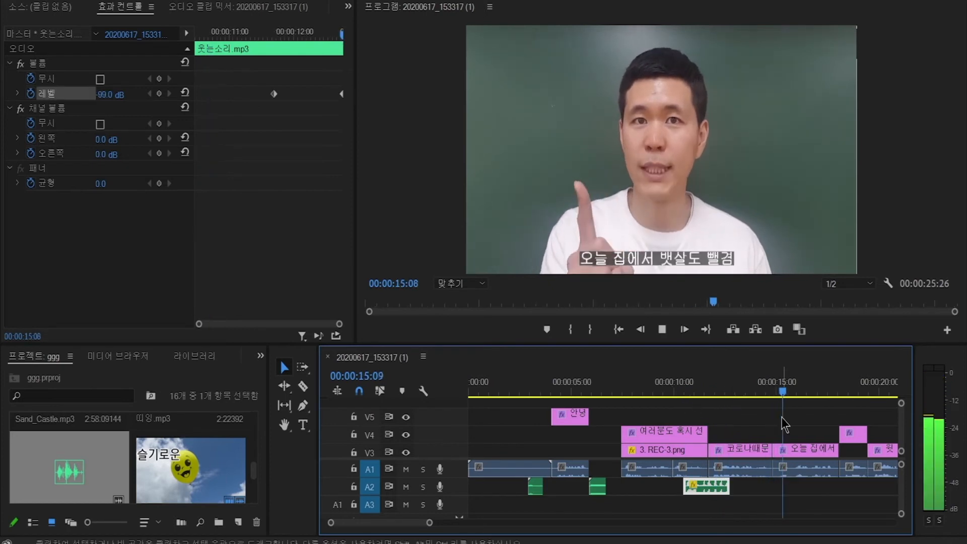
Place the sound effect 띠잉.mp3 on A2 near 00:00:15:00, under the "오늘 집에서" subtitle, and play it back.
{"action": "key", "text": "space"}
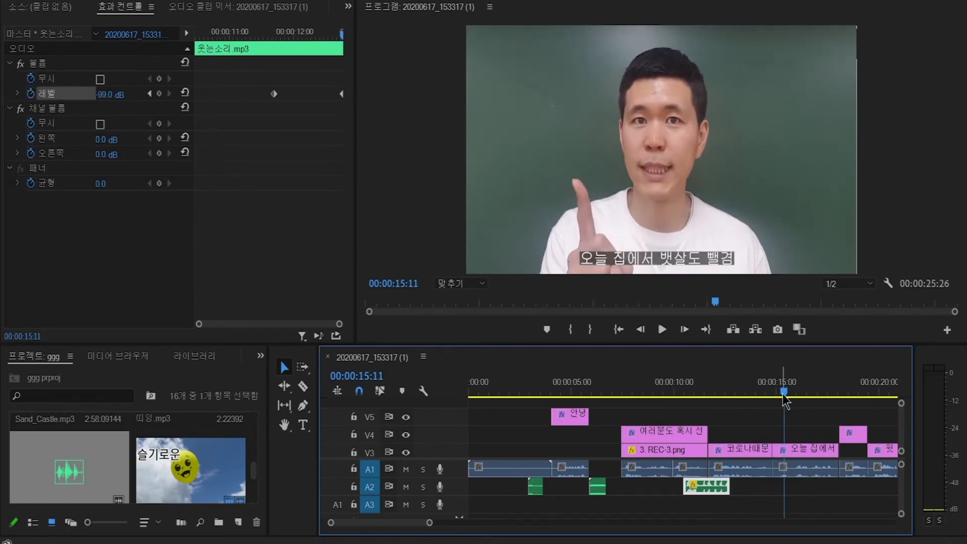
{"action": "left_click_drag", "start_coordinate": [784, 396], "coordinate": [781, 395]}
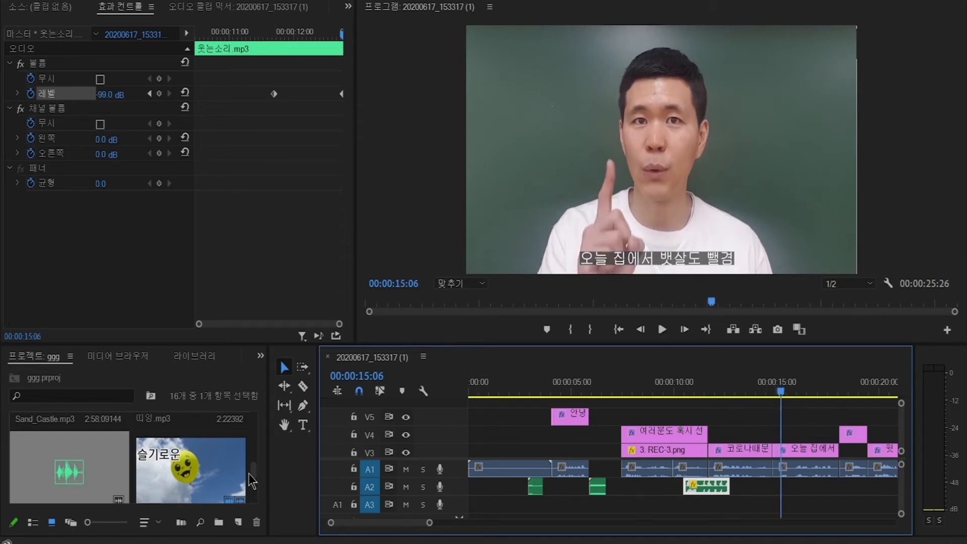
{"action": "scroll", "coordinate": [254, 480], "scroll_direction": "up", "scroll_amount": 2}
{"action": "left_click_drag", "start_coordinate": [201, 456], "coordinate": [786, 496]}
{"action": "key", "text": "space"}
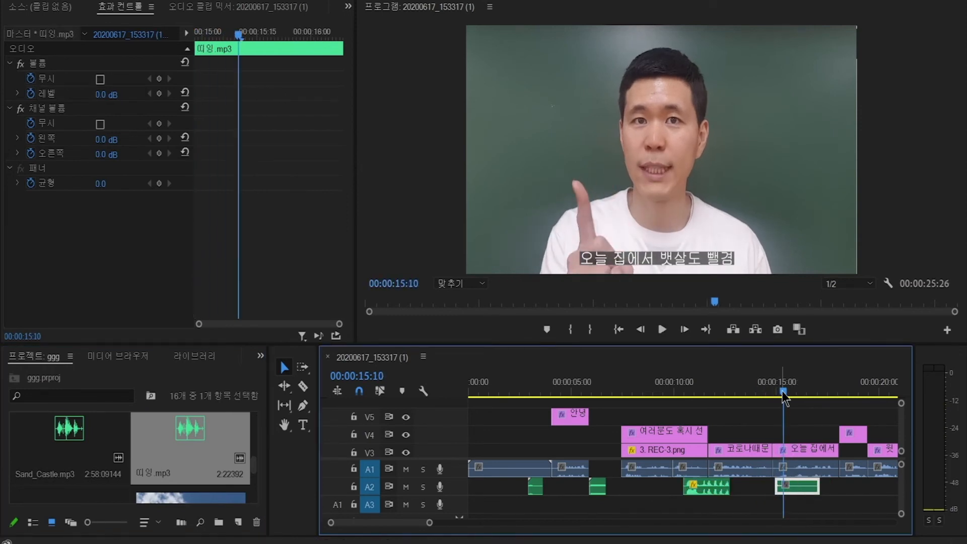
Adjust the 띠잉.mp3 clip to start at about 00:00:15:07, matching the raised finger, and check it in playback.
{"action": "left_click_drag", "start_coordinate": [781, 391], "coordinate": [779, 394]}
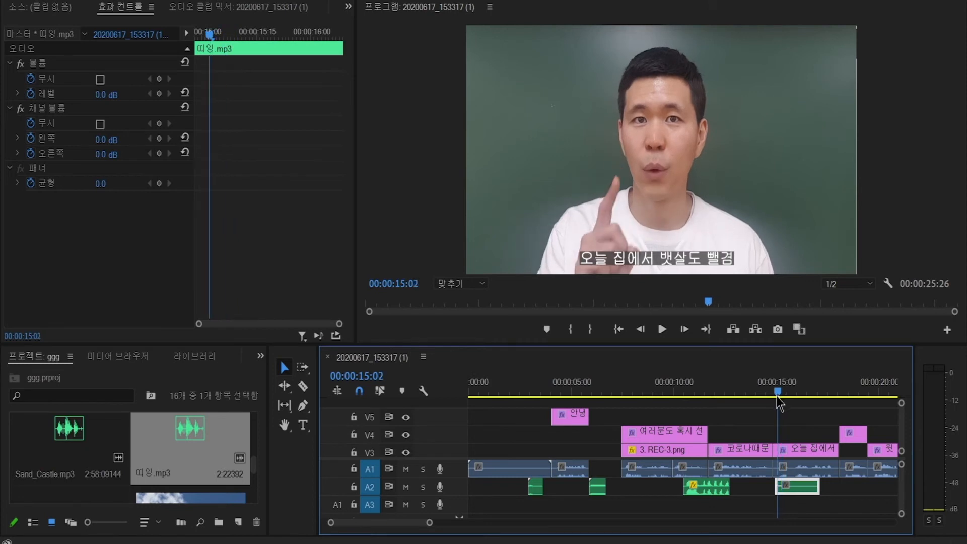
{"action": "left_click_drag", "start_coordinate": [796, 481], "coordinate": [785, 488]}
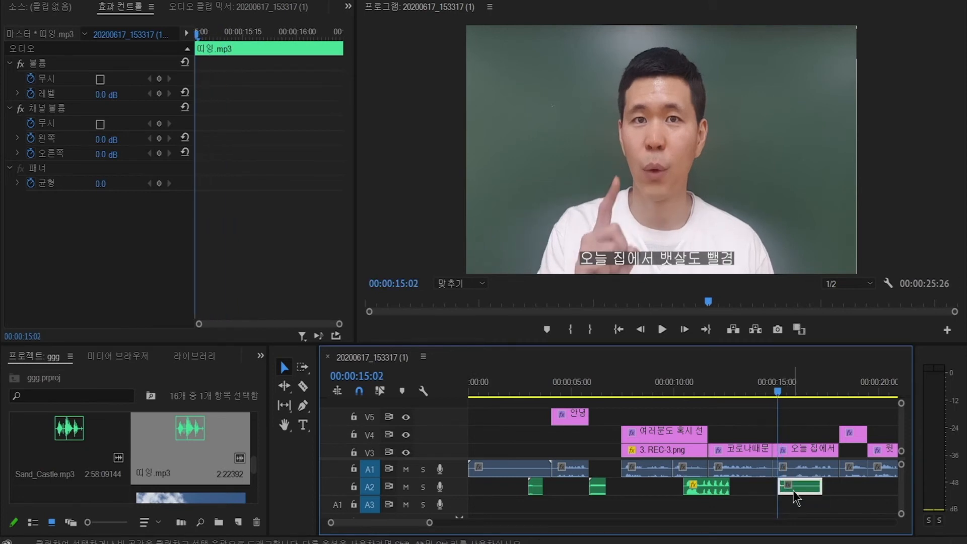
{"action": "key", "text": "space"}
{"action": "left_click", "coordinate": [769, 389]}
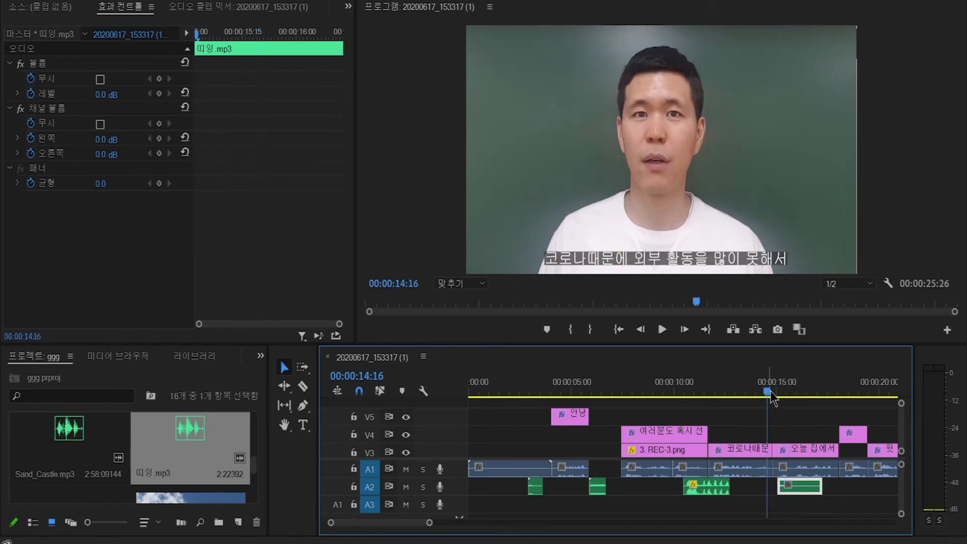
{"action": "key", "text": "space"}
{"action": "left_click_drag", "start_coordinate": [789, 479], "coordinate": [792, 486]}
{"action": "left_click", "coordinate": [772, 389]}
{"action": "key", "text": "space"}
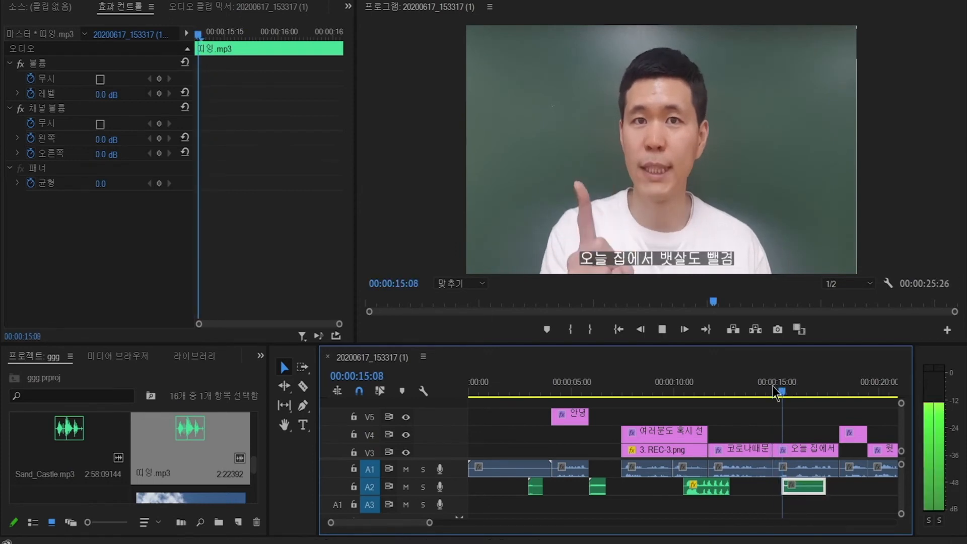
Place the explosion sound 폭탄터지는소리 on A2 at 00:00:18:02, where the "PAPS" text clip starts, and play it back.
{"action": "left_click", "coordinate": [853, 391]}
{"action": "key", "text": "Up"}
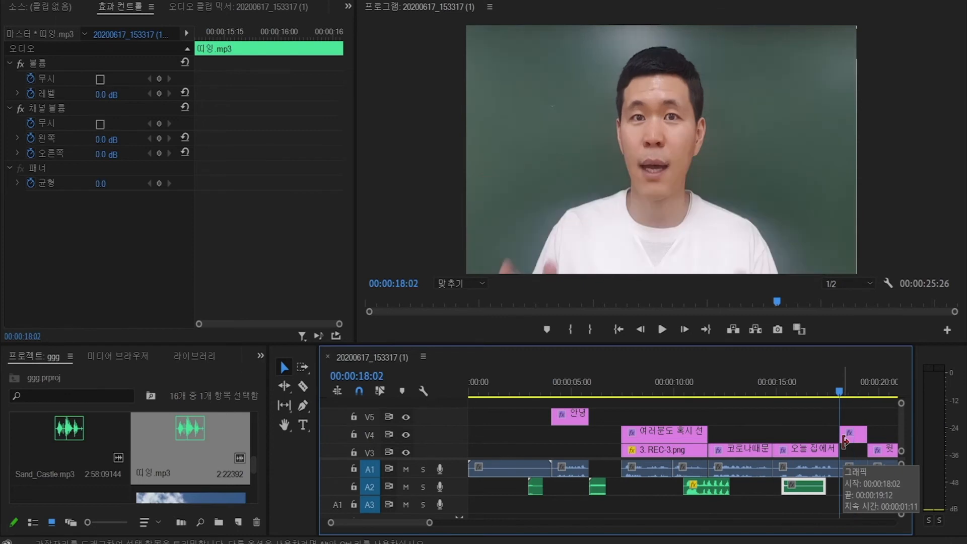
{"action": "key", "text": "space"}
{"action": "left_click", "coordinate": [837, 391]}
{"action": "key", "text": "space"}
{"action": "key", "text": "space"}
{"action": "key", "text": "Left"}
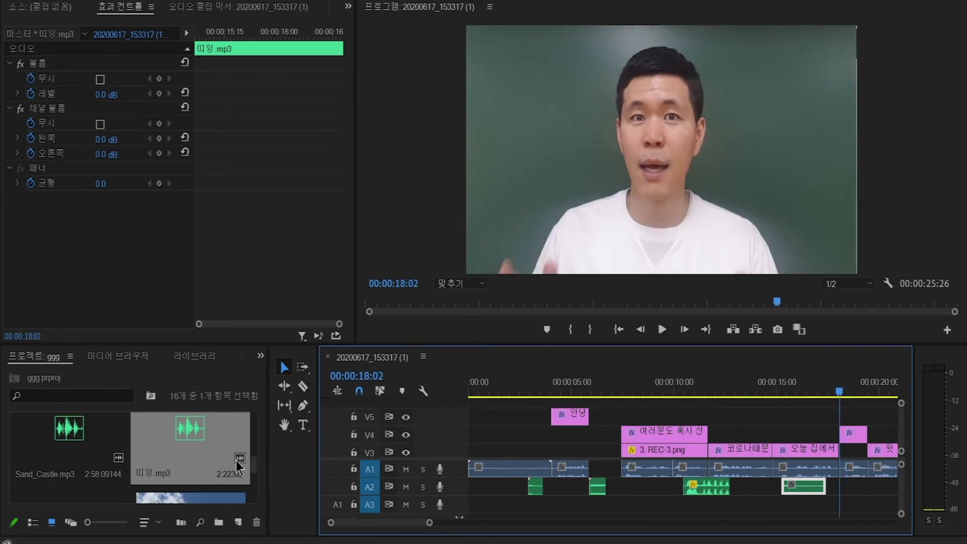
{"action": "left_click_drag", "start_coordinate": [256, 465], "coordinate": [261, 500]}
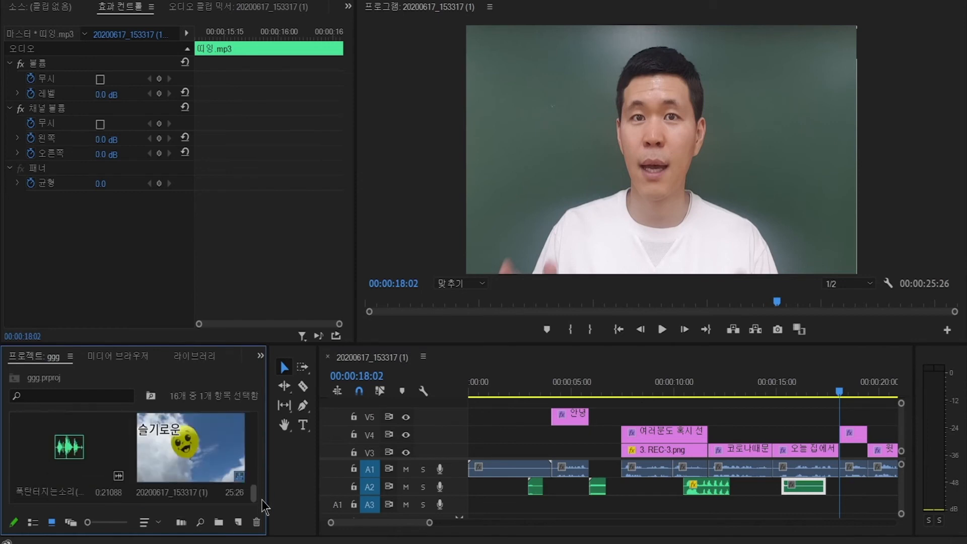
{"action": "left_click_drag", "start_coordinate": [69, 447], "coordinate": [846, 490]}
{"action": "key", "text": "space"}
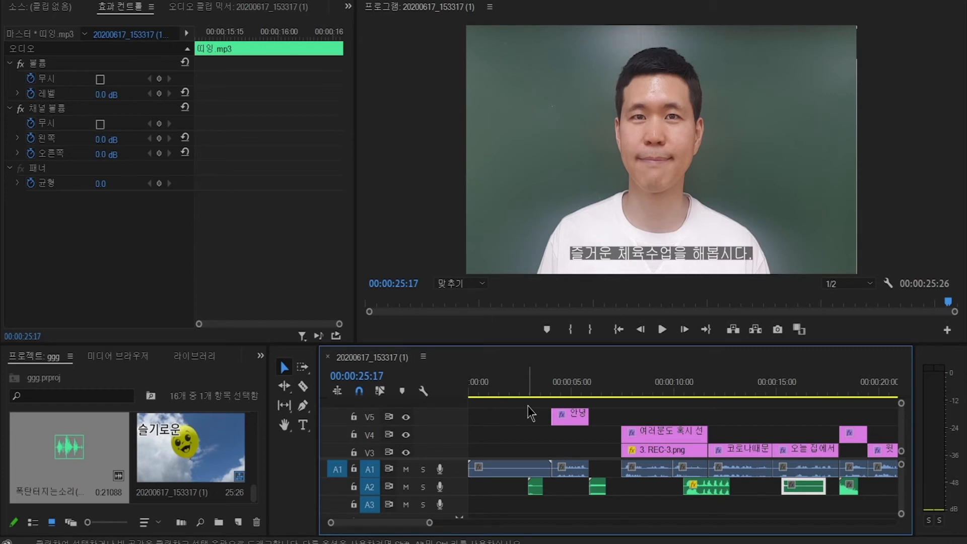
Play the sequence from its start to check the added sound effects.
{"action": "key", "text": "Home"}
{"action": "key", "text": "space"}
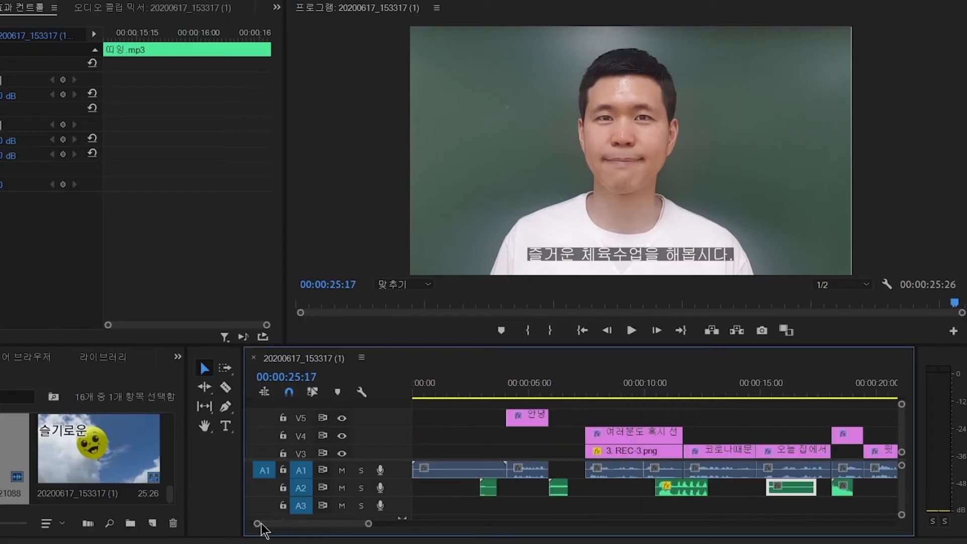
{"action": "left_click_drag", "start_coordinate": [488, 388], "coordinate": [389, 389]}
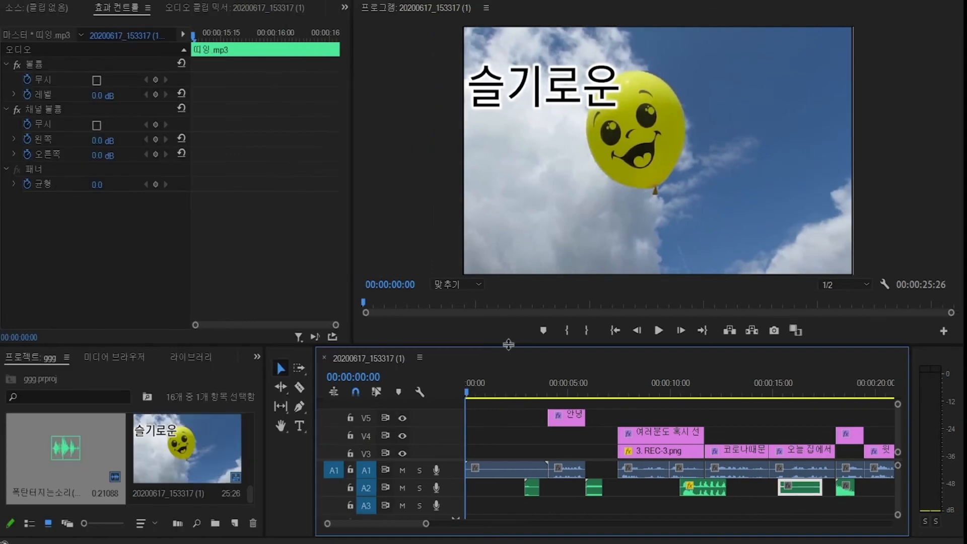
{"action": "key", "text": "space"}
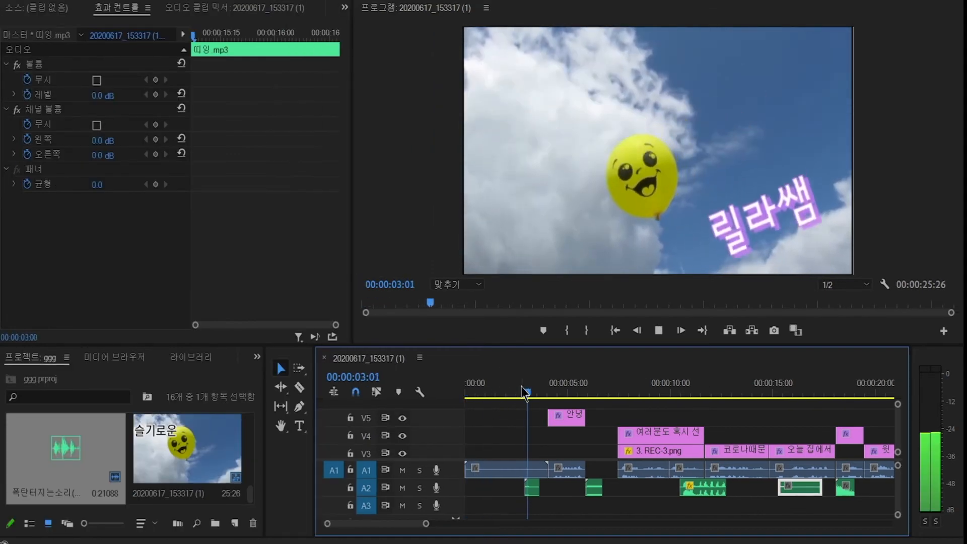
Set the volume level of the Goofy_Spring_Bounces.mp3 clip on A2 to -5 dB and play it back.
{"action": "left_click", "coordinate": [521, 388]}
{"action": "left_click", "coordinate": [532, 488]}
{"action": "left_click", "coordinate": [112, 94]}
{"action": "type", "text": "-5"}
{"action": "key", "text": "Return"}
{"action": "key", "text": "space"}
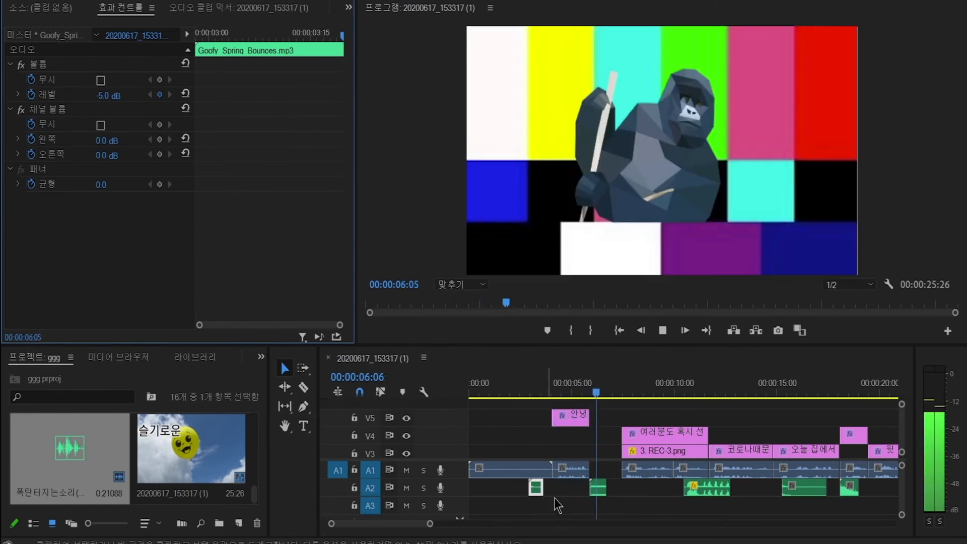
Set the volume level of the beep clip (컷편집)삐이이이.mp3 to -15 dB and play back the sound effects.
{"action": "left_click", "coordinate": [558, 505]}
{"action": "left_click", "coordinate": [583, 391]}
{"action": "left_click", "coordinate": [599, 488]}
{"action": "left_click", "coordinate": [114, 92]}
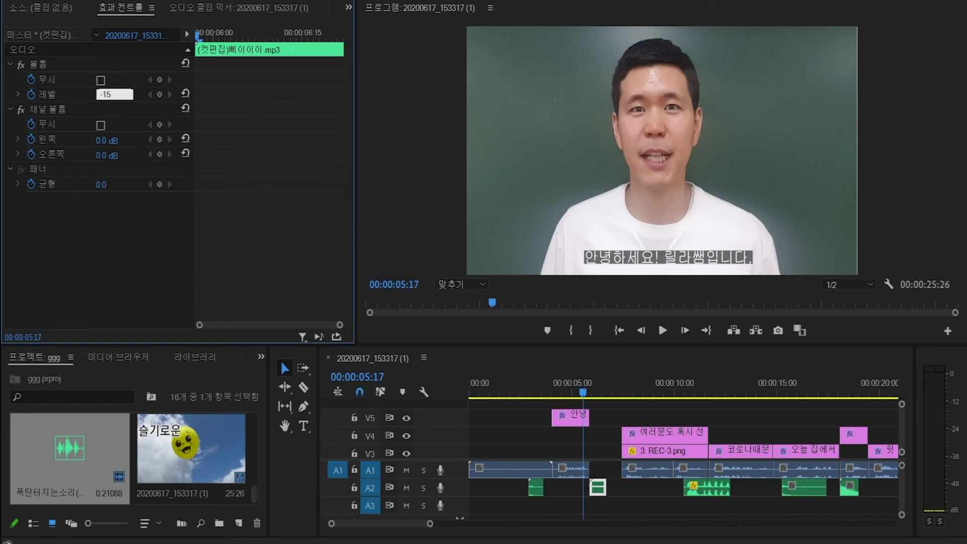
{"action": "type", "text": "-15"}
{"action": "key", "text": "Return"}
{"action": "key", "text": "space"}
{"action": "left_click", "coordinate": [675, 394]}
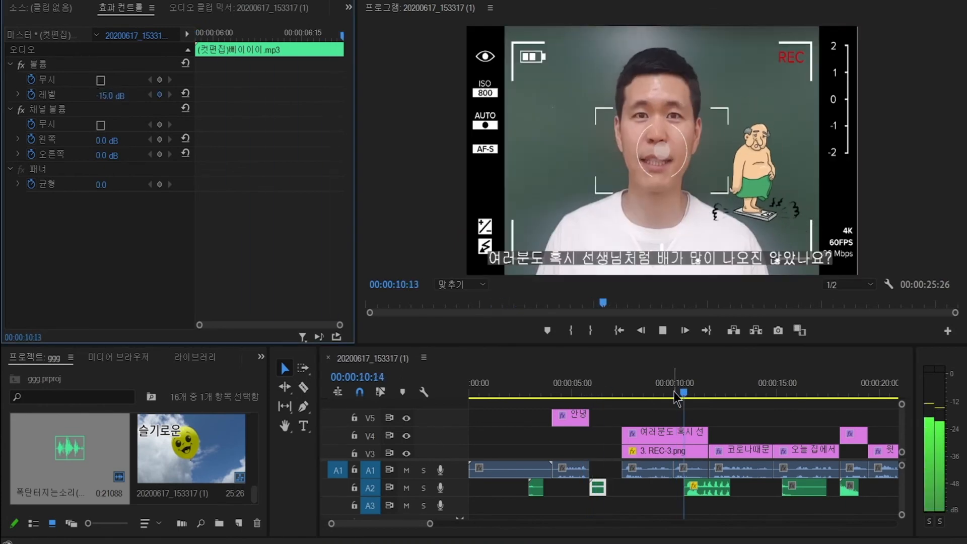
Set the volume level of the laughter clip 웃는소리.mp3 on A2 to -25 dB and play it back.
{"action": "key", "text": "space"}
{"action": "left_click", "coordinate": [675, 392]}
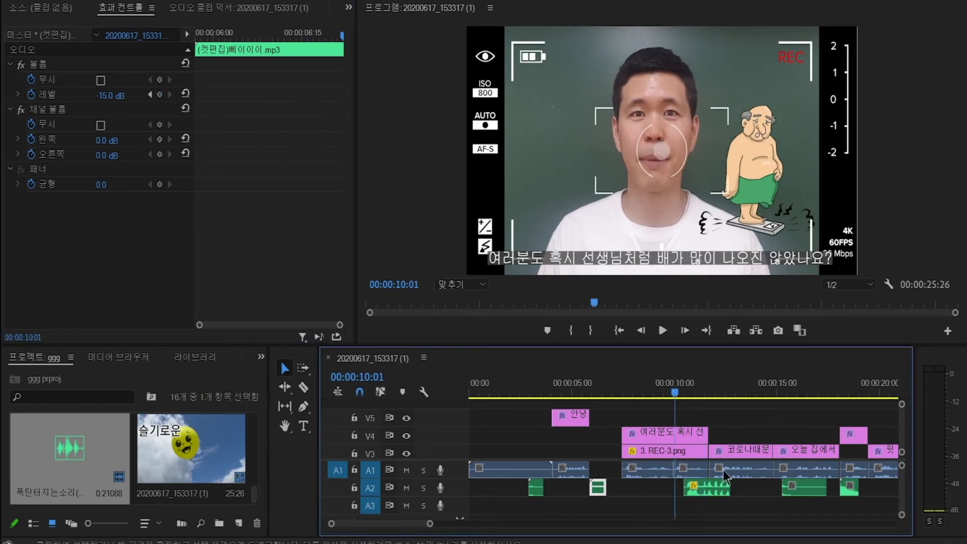
{"action": "left_click", "coordinate": [695, 489]}
{"action": "left_click", "coordinate": [277, 100]}
{"action": "key", "text": "Delete"}
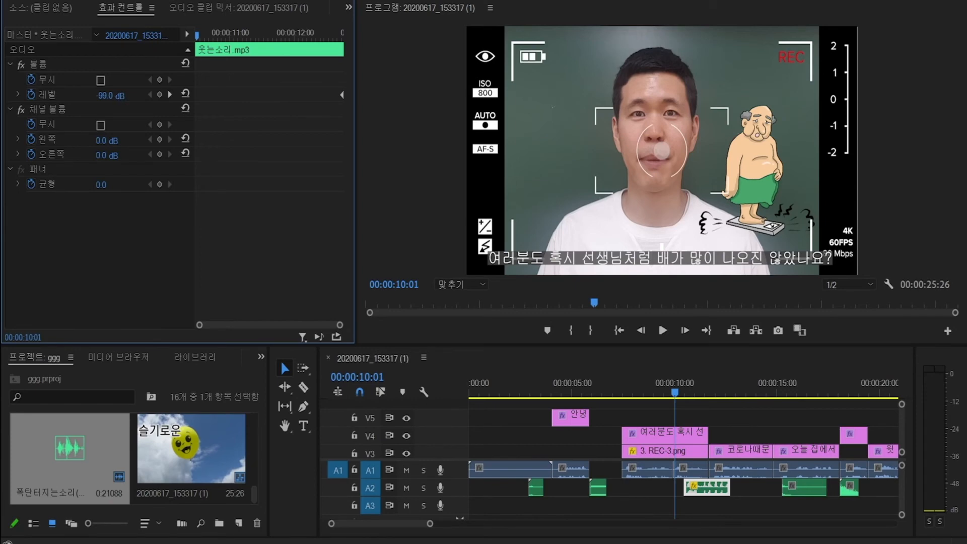
{"action": "left_click", "coordinate": [111, 95]}
{"action": "key", "text": "BackSpace"}
{"action": "key", "text": "BackSpace"}
{"action": "key", "text": "BackSpace"}
{"action": "key", "text": "BackSpace"}
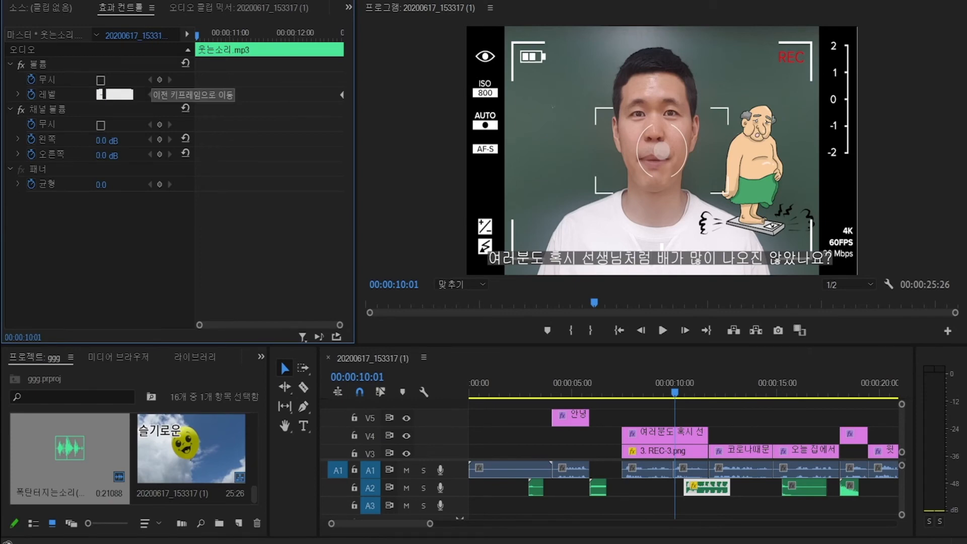
{"action": "type", "text": "25"}
{"action": "key", "text": "Return"}
{"action": "left_click", "coordinate": [680, 390]}
{"action": "key", "text": "space"}
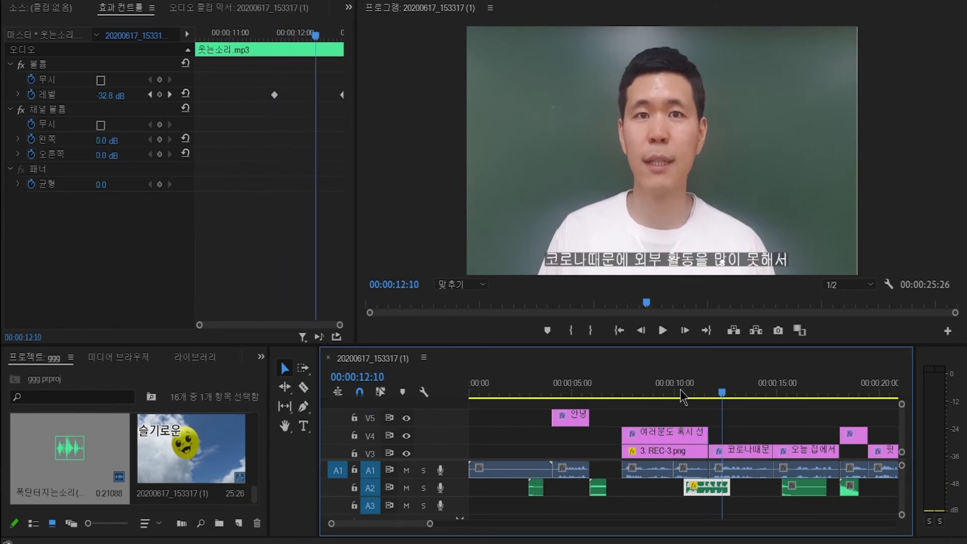
{"action": "key", "text": "space"}
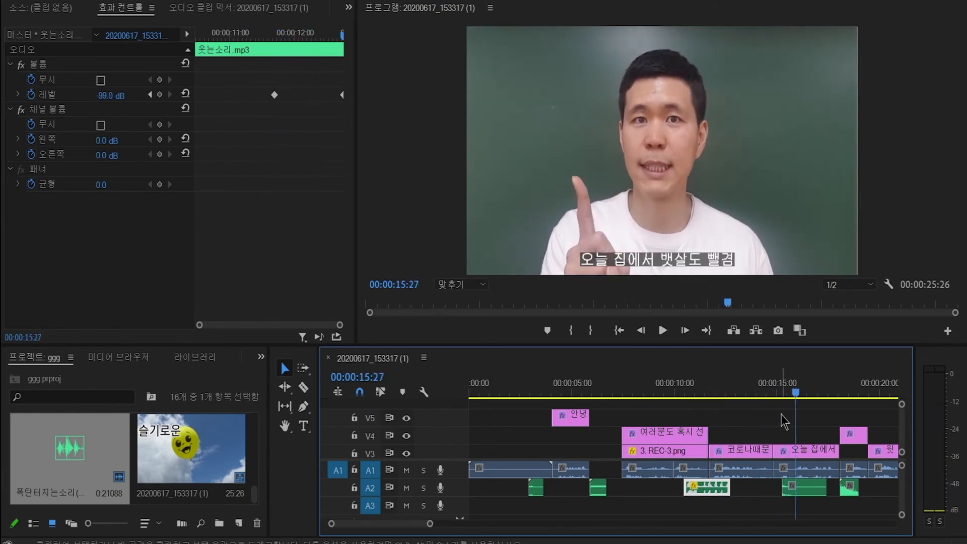
Set the volume level of the 띠잉.mp3 clip on A2 to -5 dB and play it back.
{"action": "left_click", "coordinate": [776, 398]}
{"action": "left_click", "coordinate": [804, 487]}
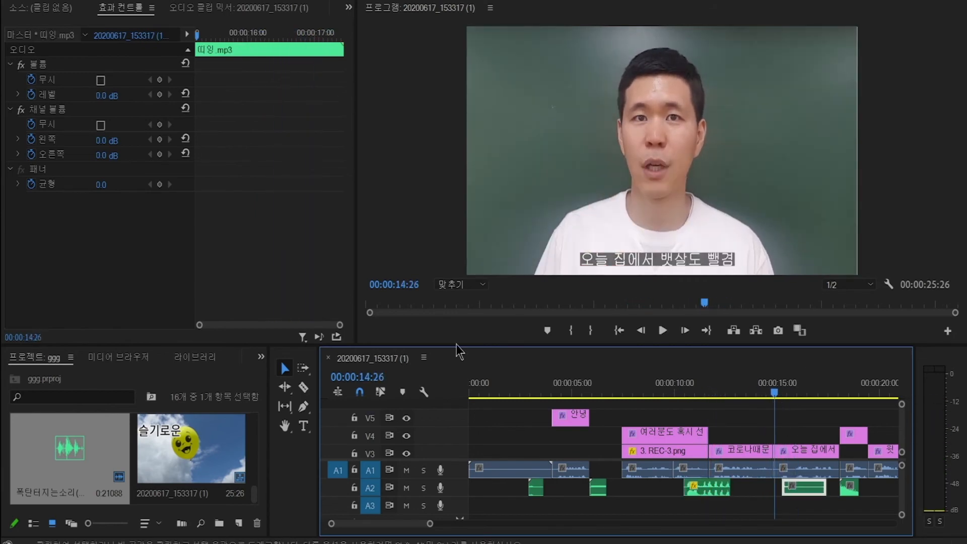
{"action": "left_click", "coordinate": [105, 95]}
{"action": "type", "text": "-"}
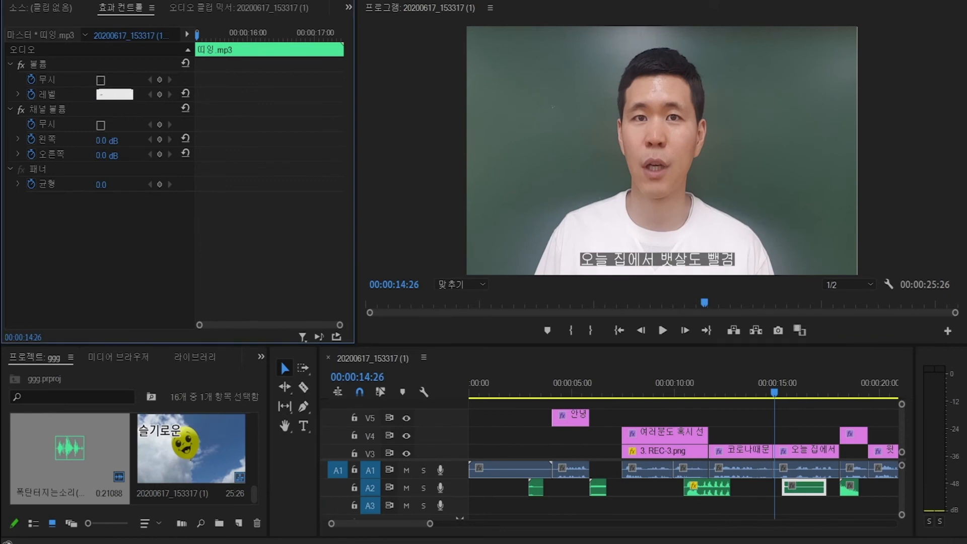
{"action": "type", "text": "5"}
{"action": "key", "text": "Return"}
{"action": "key", "text": "space"}
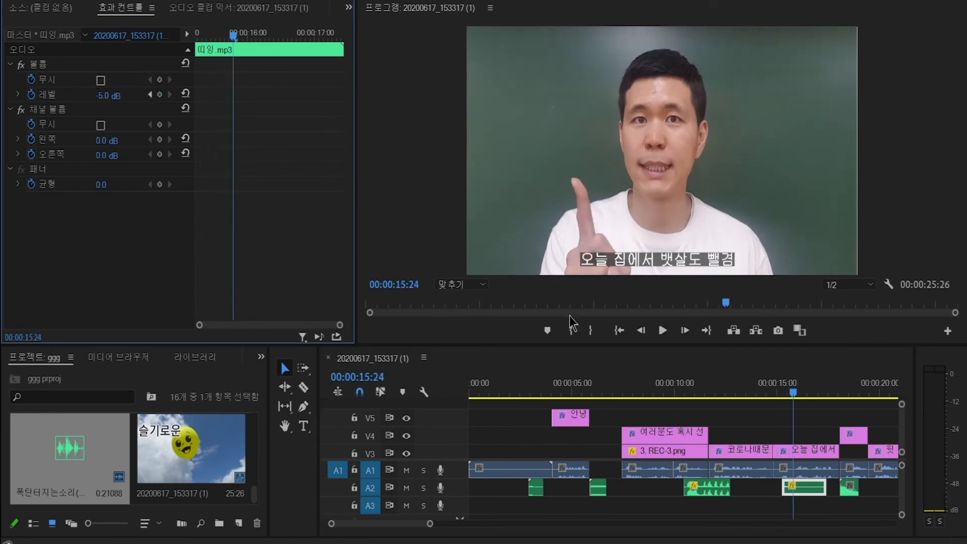
Set the volume level of the 띠잉.mp3 clip on A2 to -10 dB and play it back.
{"action": "left_click_drag", "start_coordinate": [794, 399], "coordinate": [780, 397]}
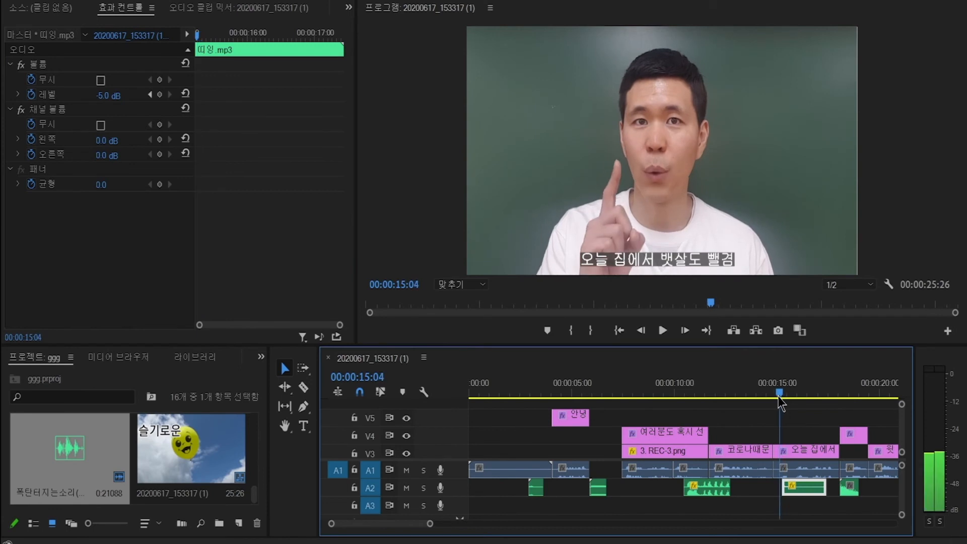
{"action": "left_click", "coordinate": [107, 95]}
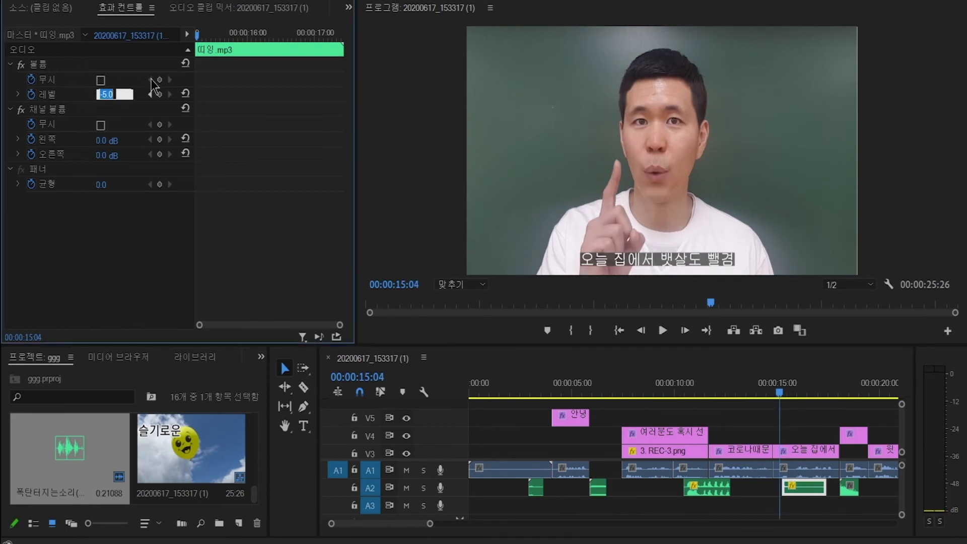
{"action": "type", "text": "-10"}
{"action": "key", "text": "Return"}
{"action": "key", "text": "space"}
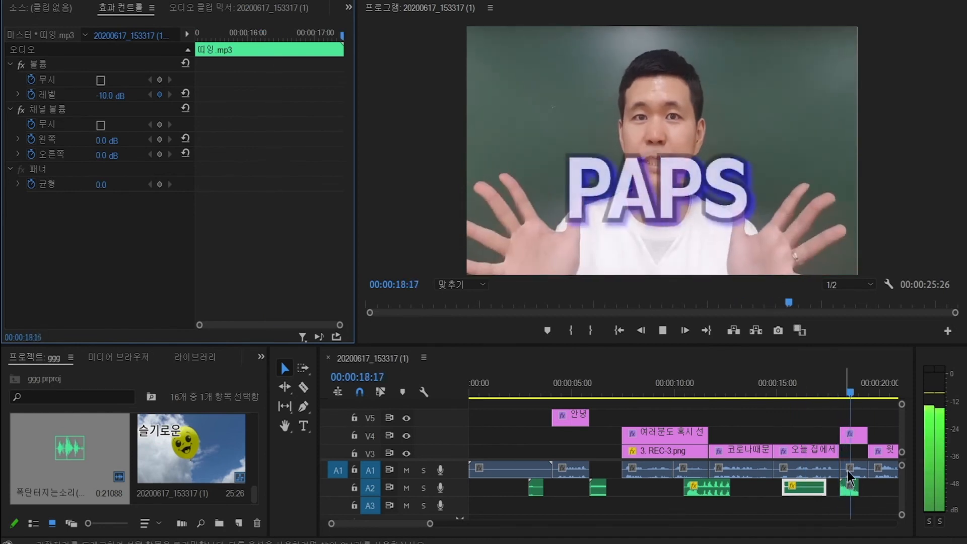
Set the volume level of the explosion clip 폭탄터지는소리(약).wav on A2 to -15 dB and play the sequence from 00:00:17:29.
{"action": "key", "text": "Up"}
{"action": "left_click", "coordinate": [855, 487]}
{"action": "left_click", "coordinate": [855, 492]}
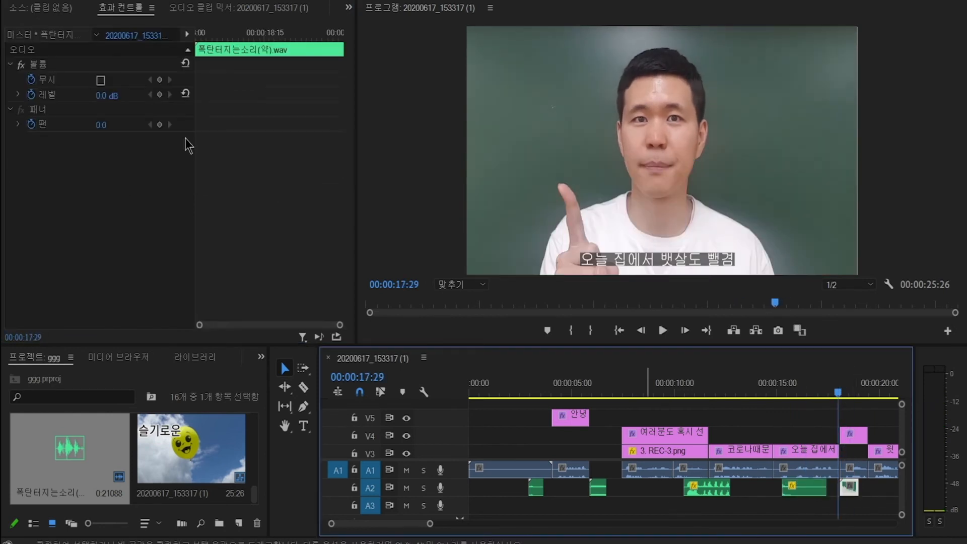
{"action": "left_click", "coordinate": [112, 94]}
{"action": "type", "text": "-"}
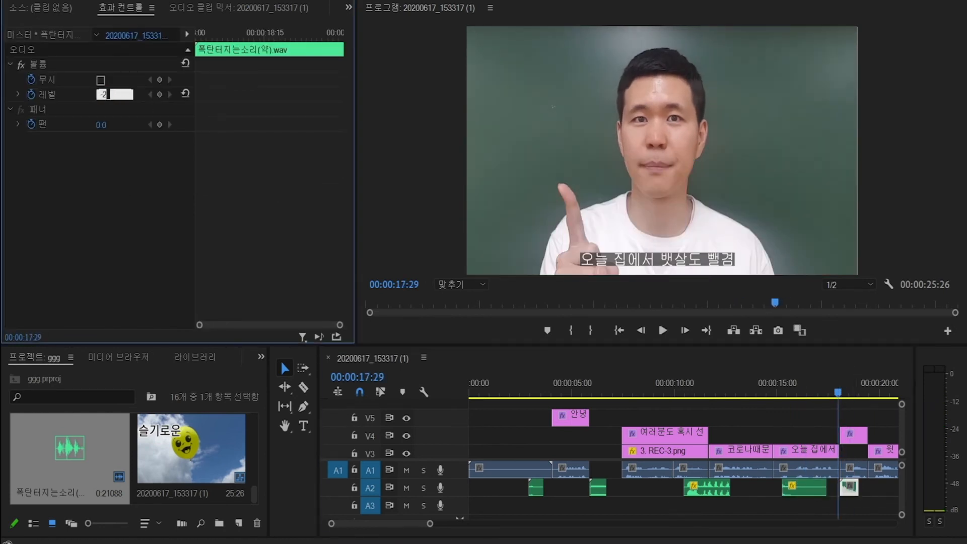
{"action": "type", "text": "15"}
{"action": "key", "text": "Return"}
{"action": "key", "text": "space"}
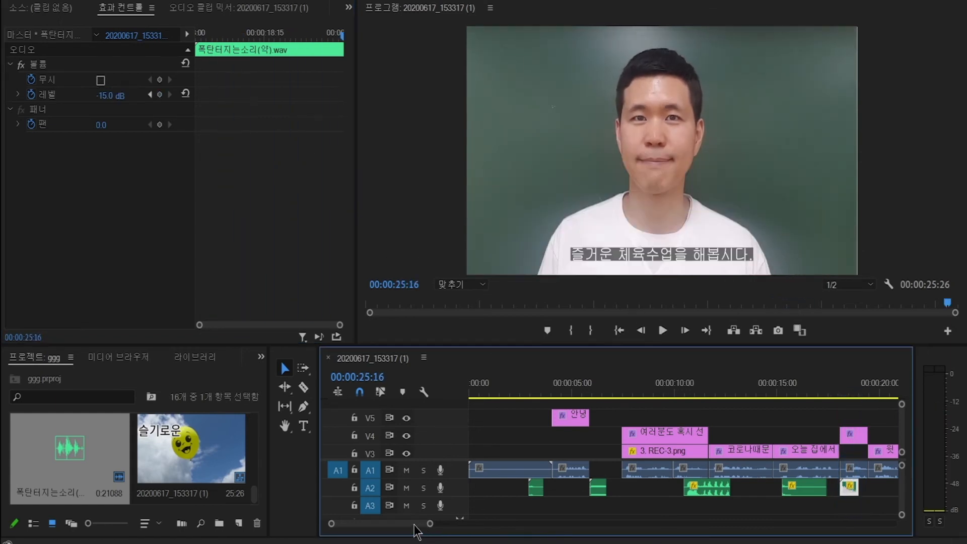
Look over the timeline tracks and play the opening of the sequence from its start.
{"action": "scroll", "coordinate": [902, 429], "scroll_direction": "down", "scroll_amount": 2}
{"action": "scroll", "coordinate": [902, 432], "scroll_direction": "up", "scroll_amount": 2}
{"action": "scroll", "coordinate": [906, 432], "scroll_direction": "down", "scroll_amount": 2}
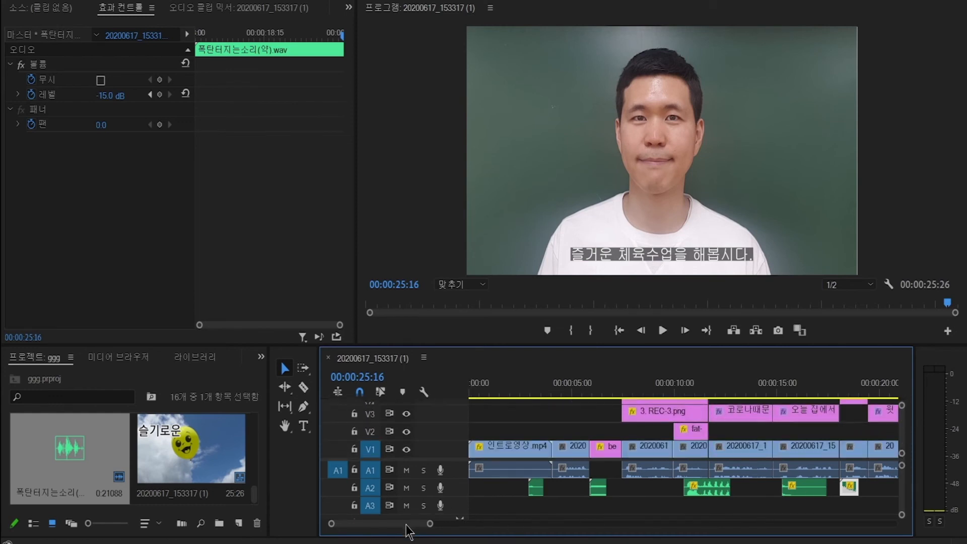
{"action": "scroll", "coordinate": [409, 530], "scroll_direction": "down", "scroll_amount": 3}
{"action": "scroll", "coordinate": [411, 531], "scroll_direction": "up", "scroll_amount": 3}
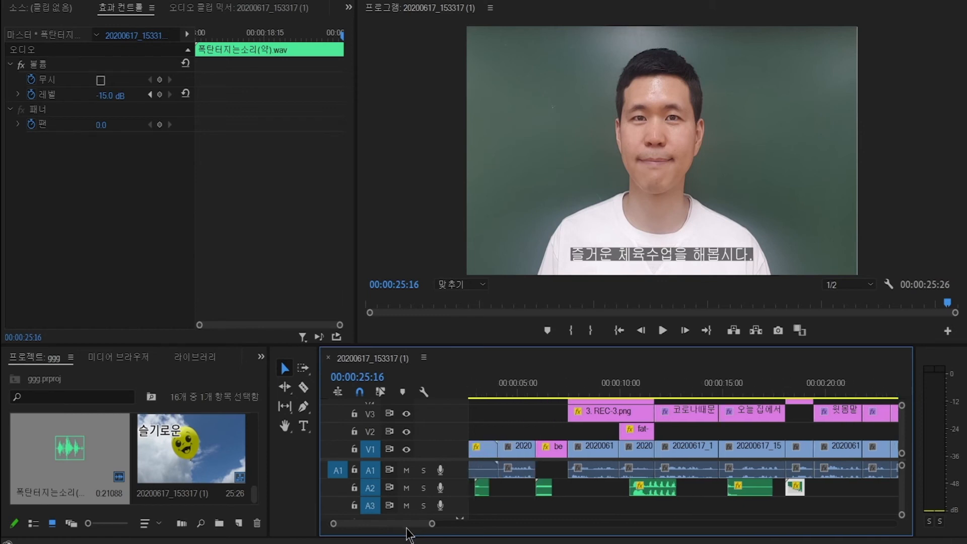
{"action": "left_click", "coordinate": [474, 397]}
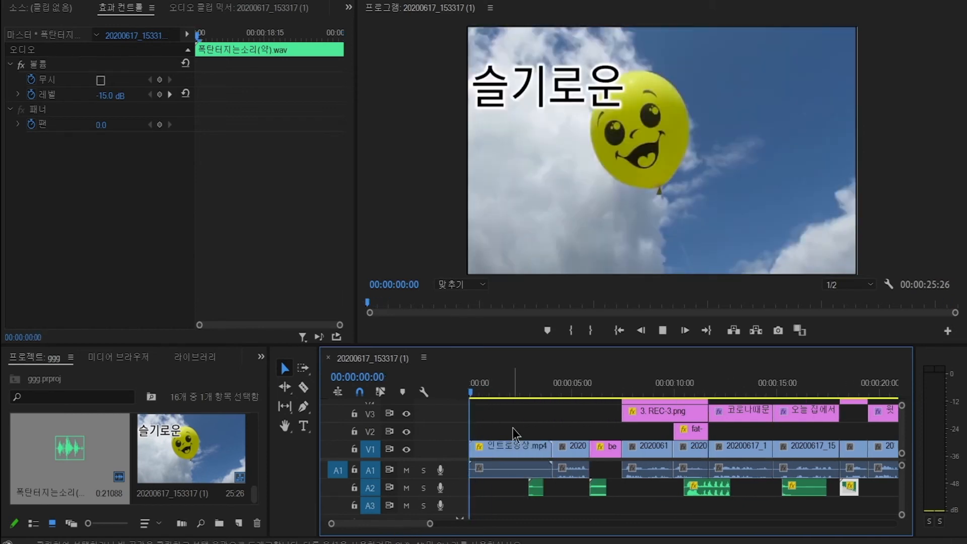
{"action": "key", "text": "space"}
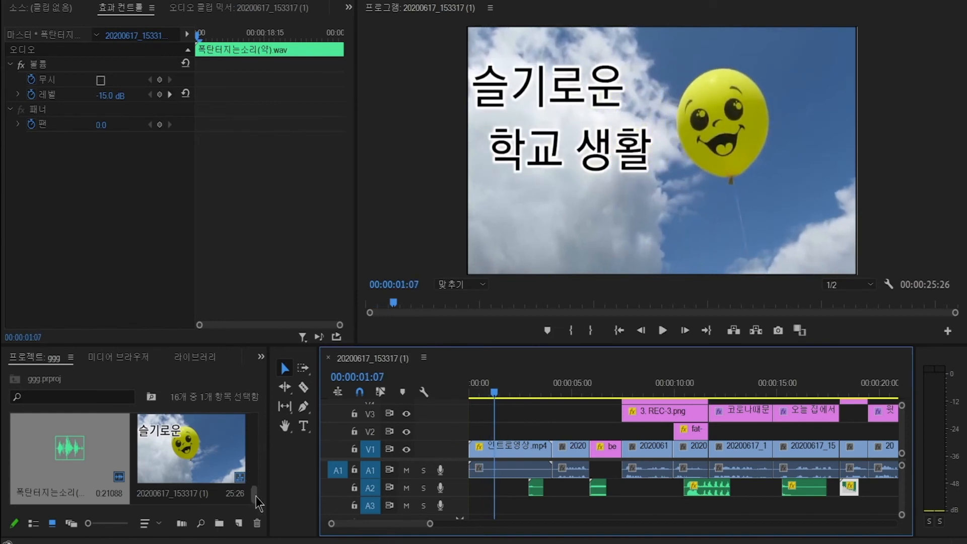
Place the Mr_Turtle.mp3 music on A3 at the sequence start, with its volume level at -25 dB, and play it back.
{"action": "left_click_drag", "start_coordinate": [256, 497], "coordinate": [477, 507]}
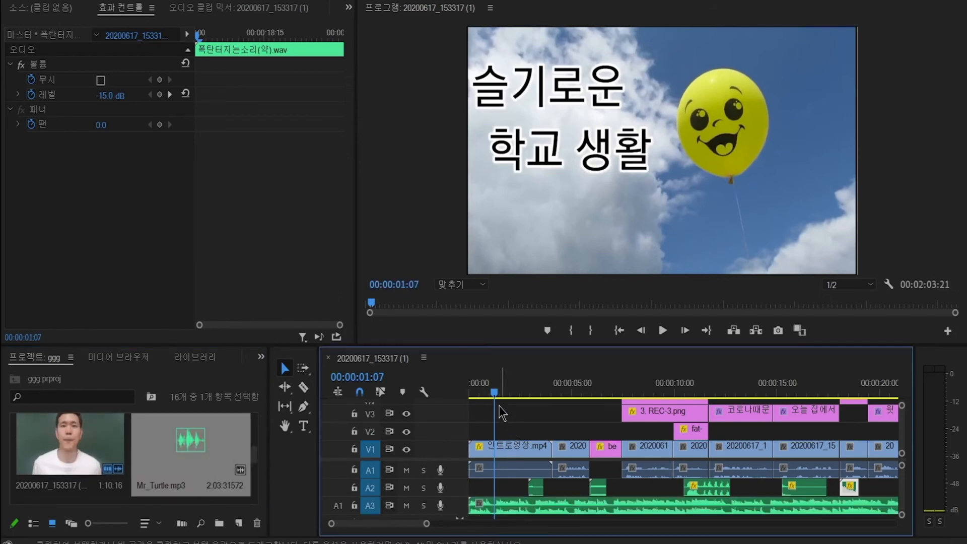
{"action": "left_click_drag", "start_coordinate": [494, 394], "coordinate": [449, 397]}
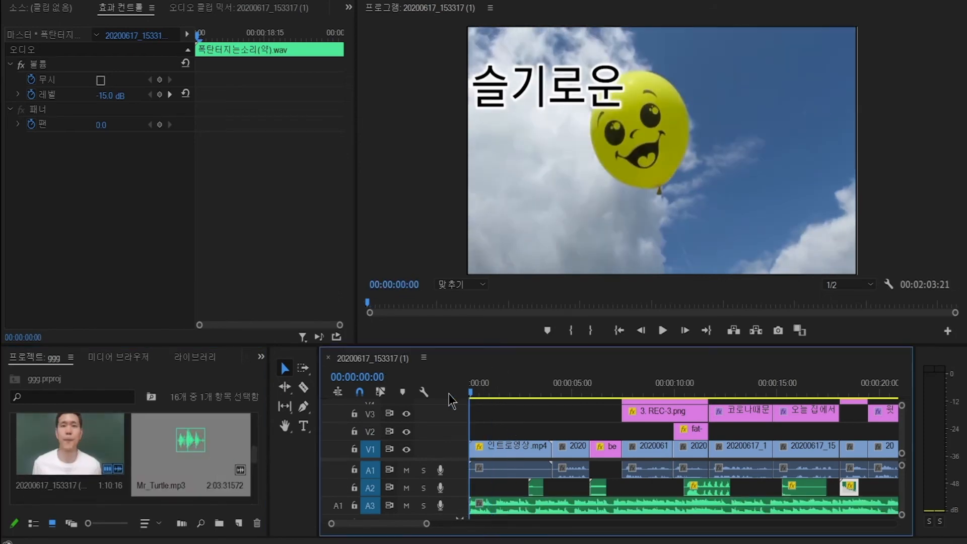
{"action": "left_click", "coordinate": [510, 509]}
{"action": "left_click", "coordinate": [104, 95]}
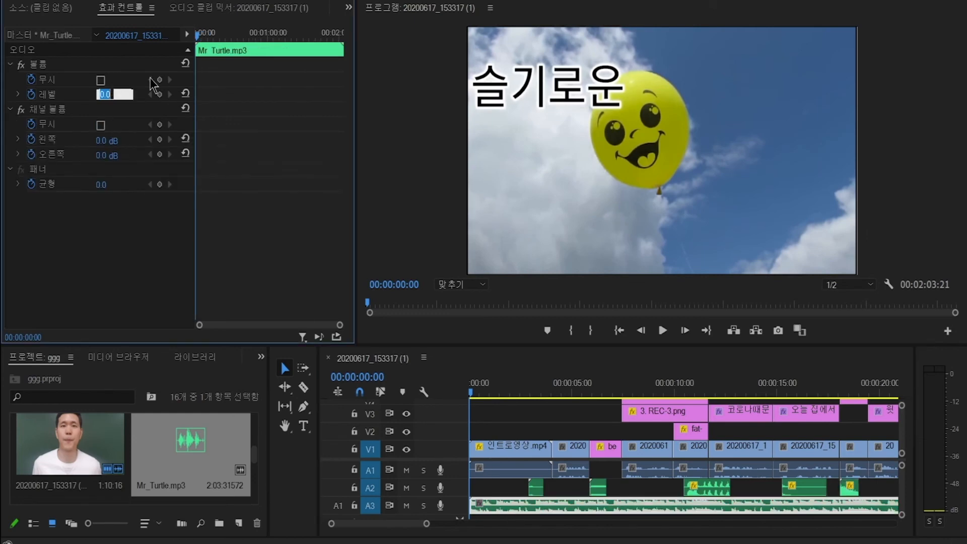
{"action": "type", "text": "-25"}
{"action": "key", "text": "Return"}
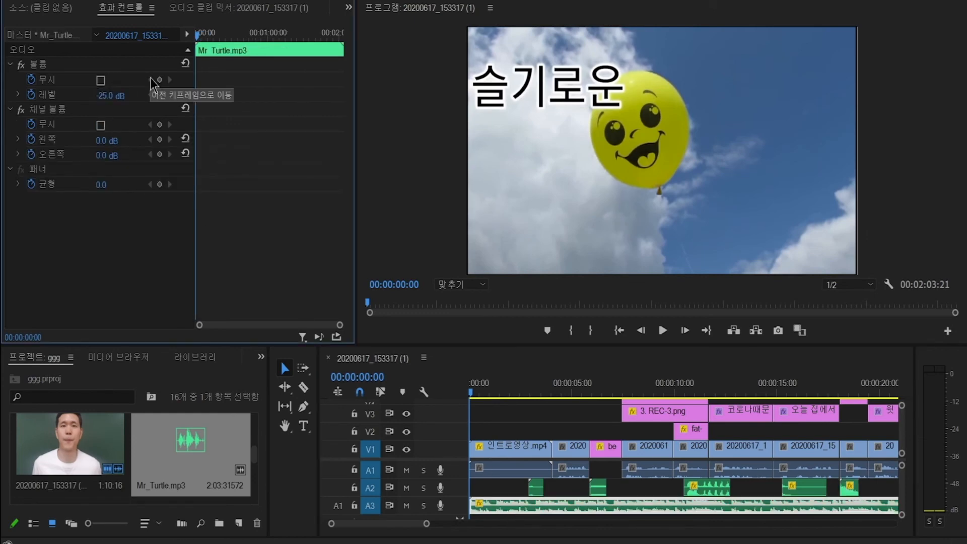
{"action": "key", "text": "space"}
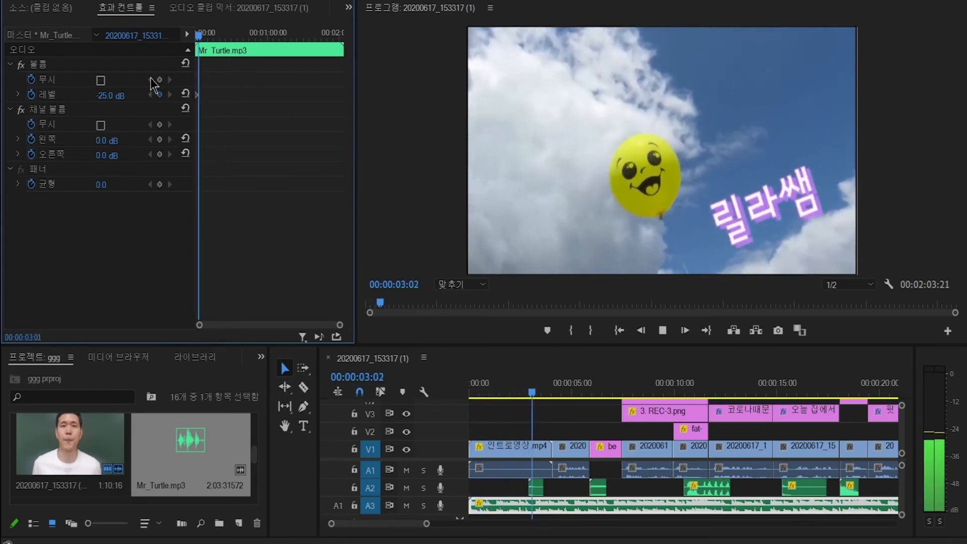
{"action": "key", "text": "space"}
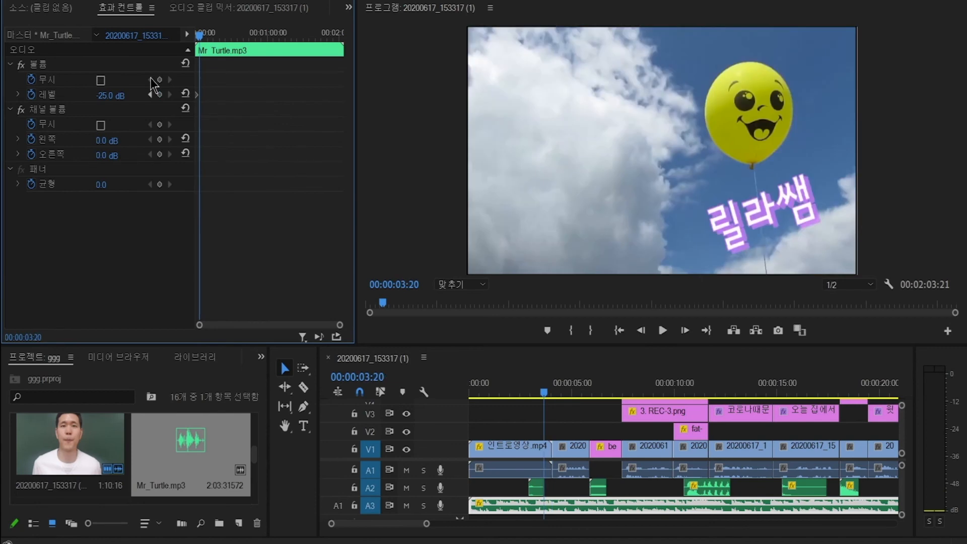
Split the Mr_Turtle.mp3 music on A3 at 00:00:04:02, where the intro video ends, and delete the remainder.
{"action": "key", "text": "ctrl+k"}
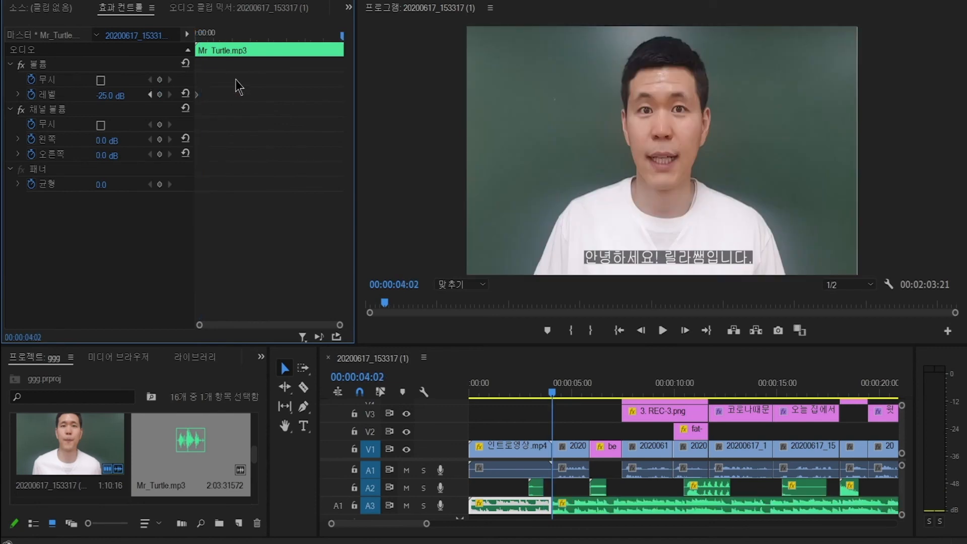
{"action": "left_click", "coordinate": [598, 509]}
{"action": "key", "text": "Delete"}
Place the Sand_Castle.mp3 music on A3 directly after the intro music, at 00:00:04:02, and play it.
{"action": "left_click_drag", "start_coordinate": [255, 457], "coordinate": [256, 470]}
{"action": "left_click_drag", "start_coordinate": [71, 438], "coordinate": [560, 511]}
{"action": "key", "text": "space"}
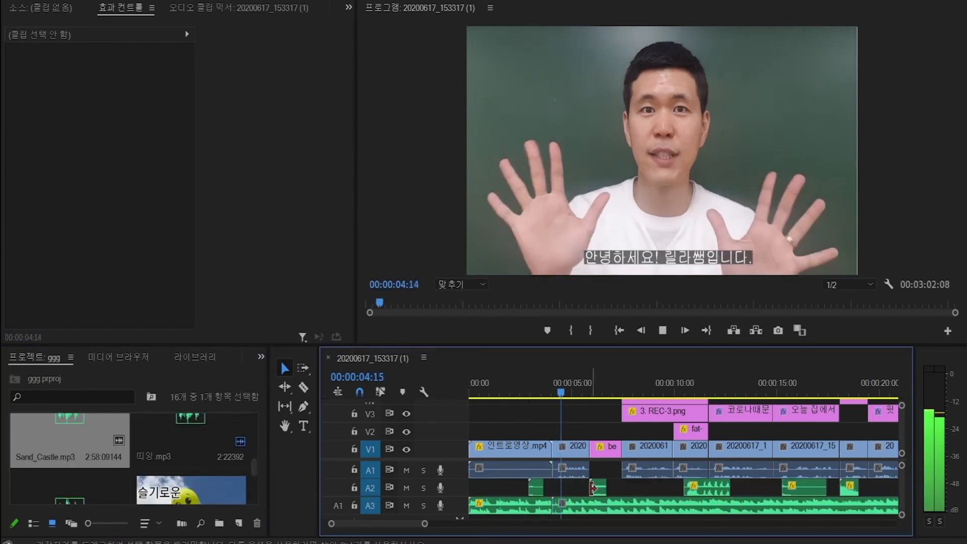
Set the volume level of the Sand_Castle.mp3 clip on A3 to -30 dB and play it back from 00:00:04:02.
{"action": "left_click", "coordinate": [583, 505]}
{"action": "mouse_move", "coordinate": [562, 395]}
{"action": "left_mouse_down"}
{"action": "mouse_move", "coordinate": [551, 397]}
{"action": "mouse_move", "coordinate": [556, 403]}
{"action": "left_mouse_up"}
{"action": "left_click", "coordinate": [112, 95]}
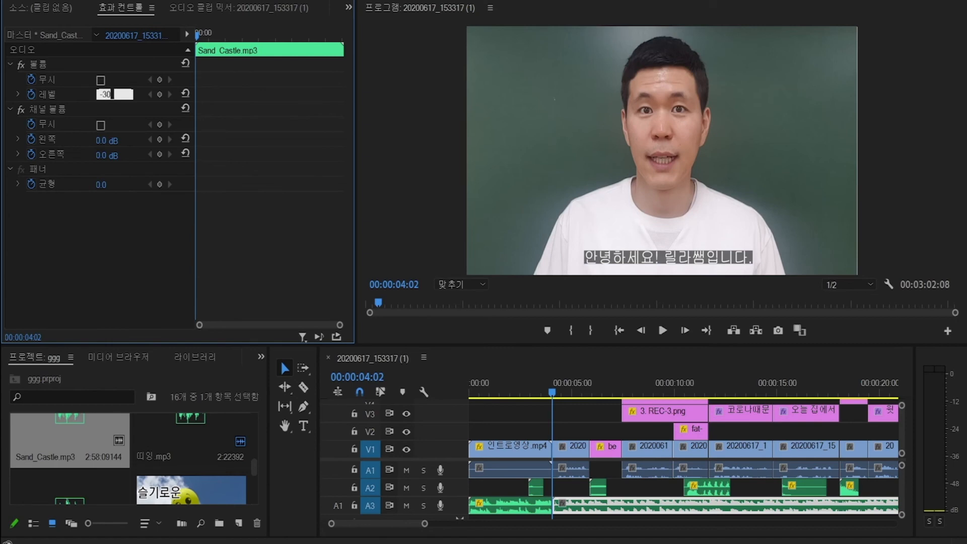
{"action": "key", "text": "Return"}
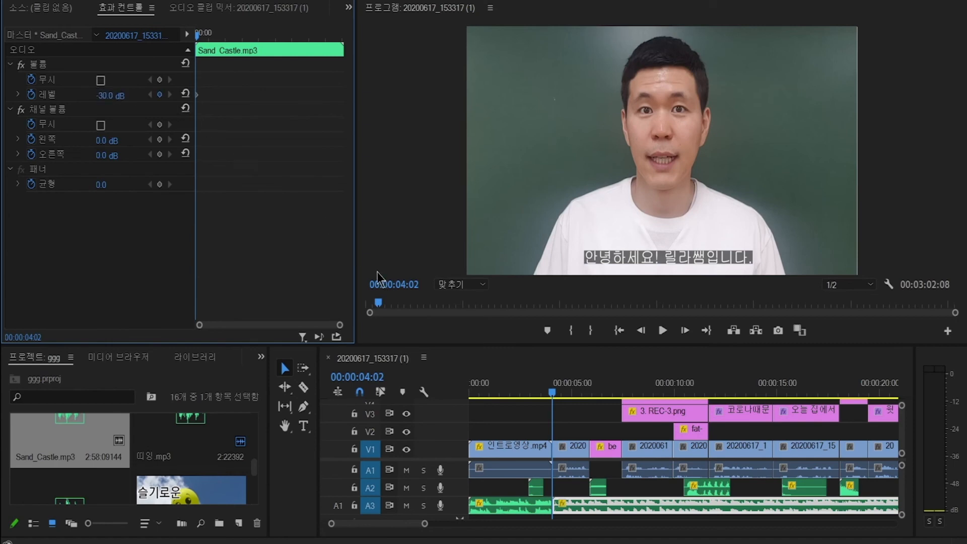
{"action": "key", "text": "space"}
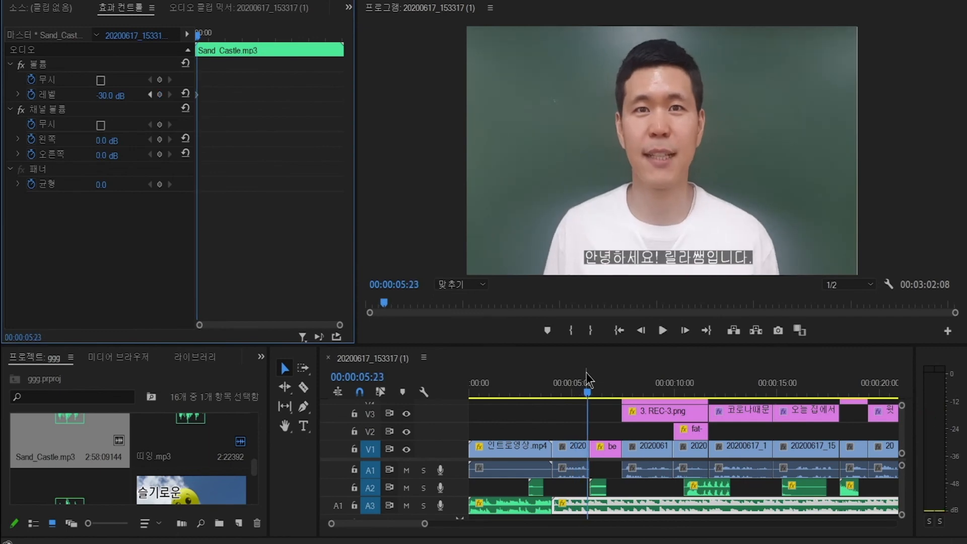
Split Sand_Castle.mp3 at 00:00:05:27, move its second part to where the 3. REC-3.png clip starts, and play across the gap.
{"action": "key", "text": "ctrl+k"}
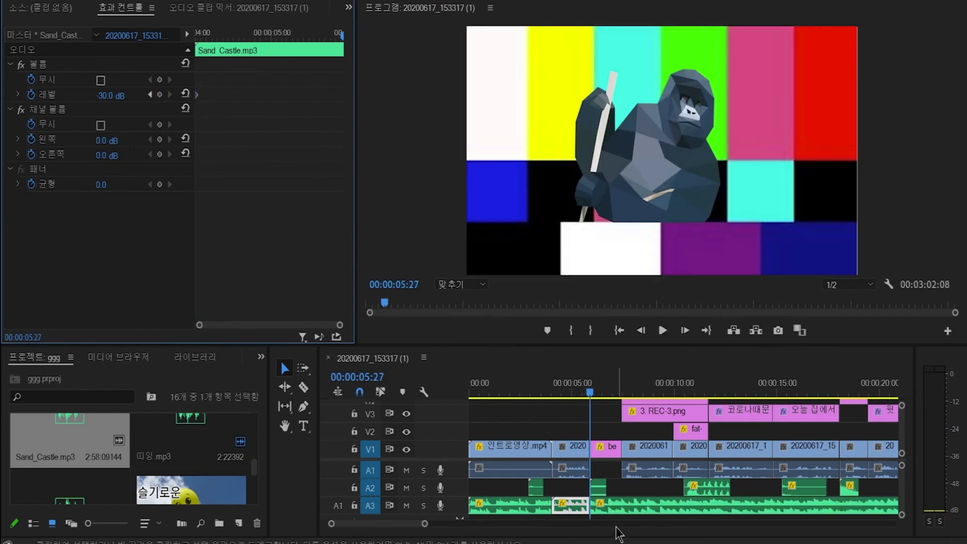
{"action": "left_click_drag", "start_coordinate": [608, 511], "coordinate": [646, 516]}
{"action": "left_click", "coordinate": [573, 391]}
{"action": "key", "text": "space"}
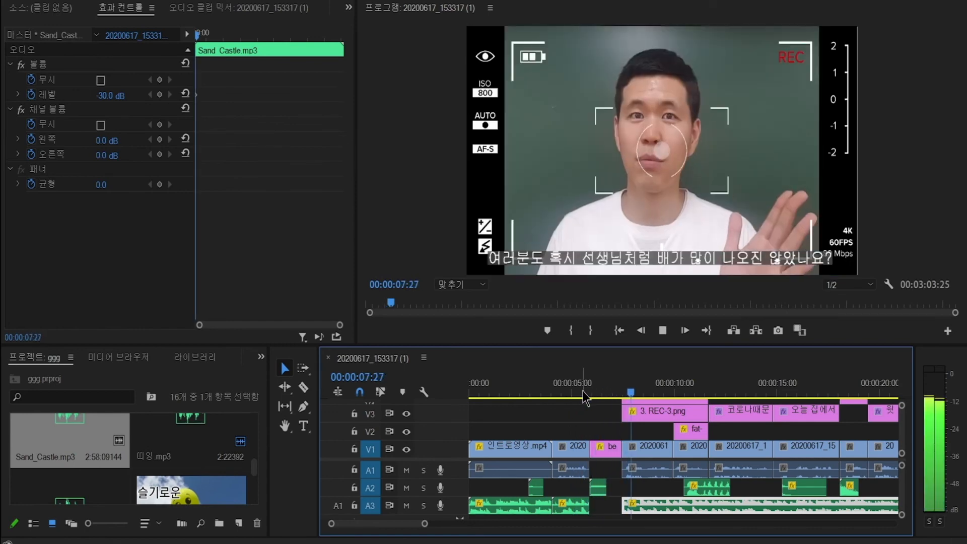
{"action": "key", "text": "space"}
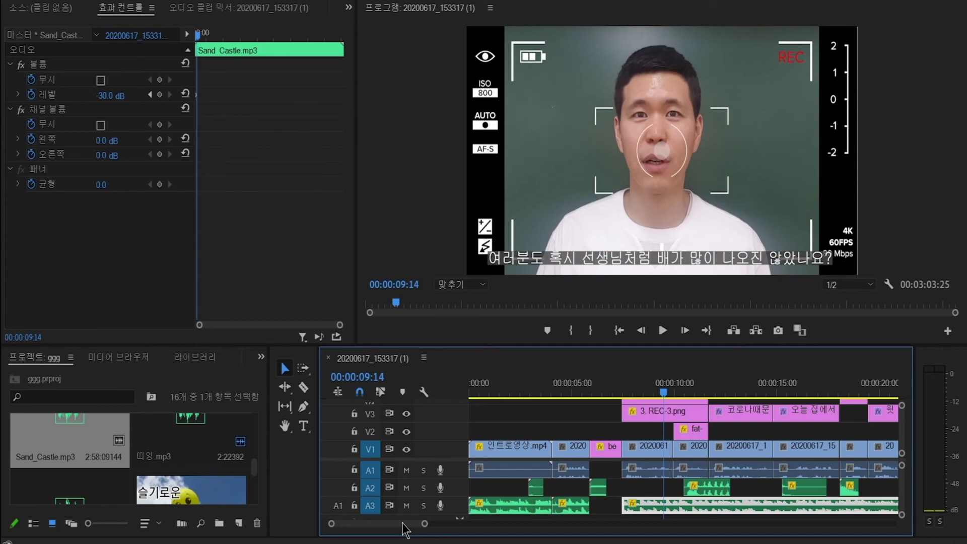
Split the Sand_Castle.mp3 music at the end of the video, 00:00:25:26, delete the excess, and return to the sequence start.
{"action": "key", "text": "minus"}
{"action": "key", "text": "minus"}
{"action": "left_click", "coordinate": [598, 394]}
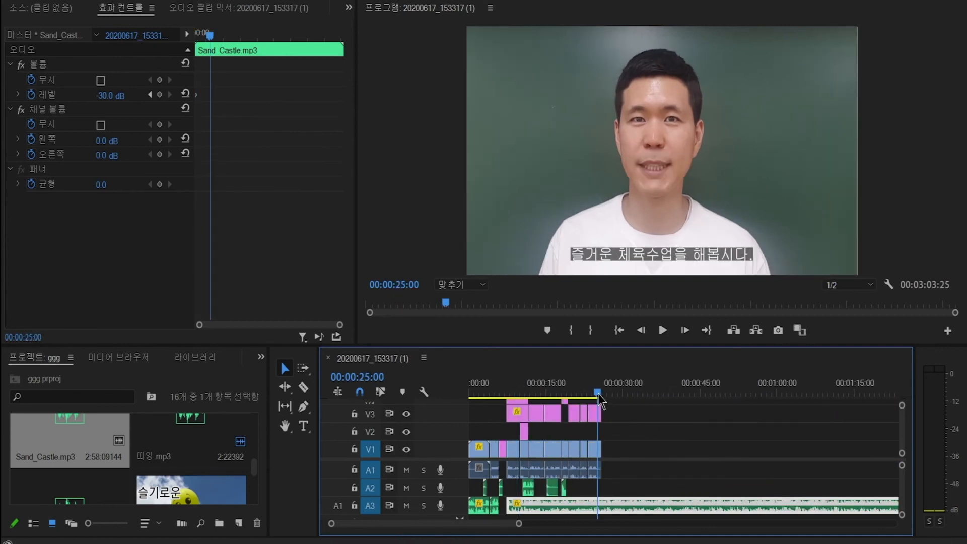
{"action": "key", "text": "ctrl+k"}
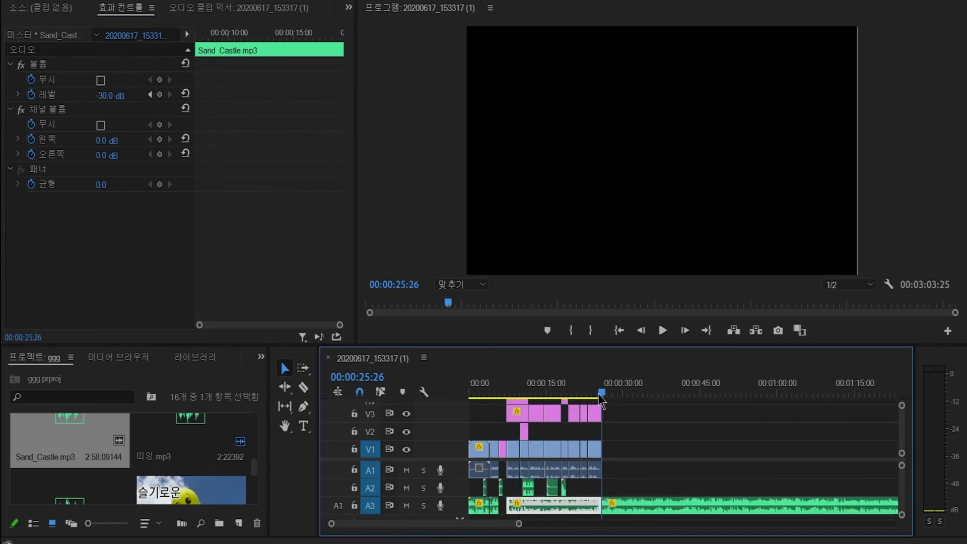
{"action": "left_click", "coordinate": [674, 505]}
{"action": "key", "text": "Delete"}
{"action": "key", "text": "Home"}
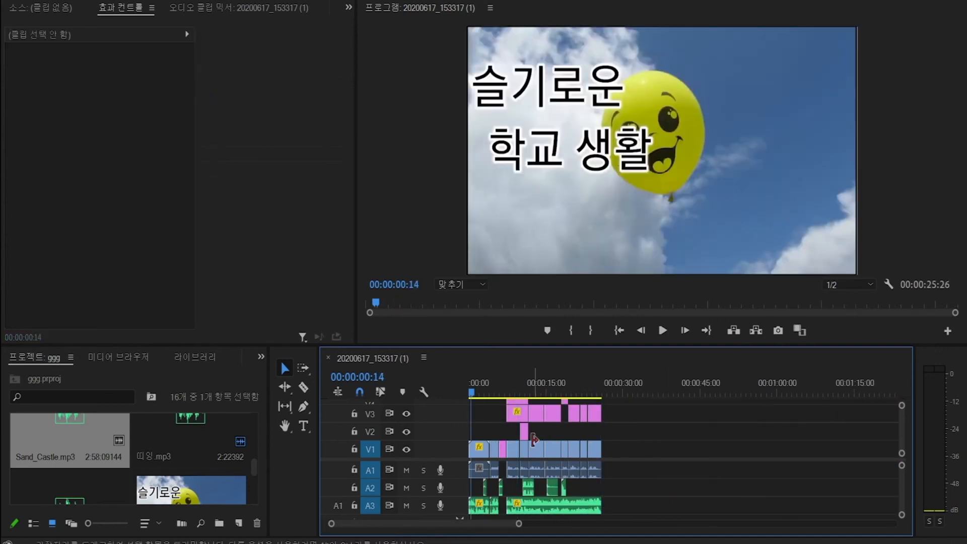
Scale the V1 clip under the PAPS title to 142, set its vertical position to 380, and play through that section.
{"action": "left_click", "coordinate": [553, 392]}
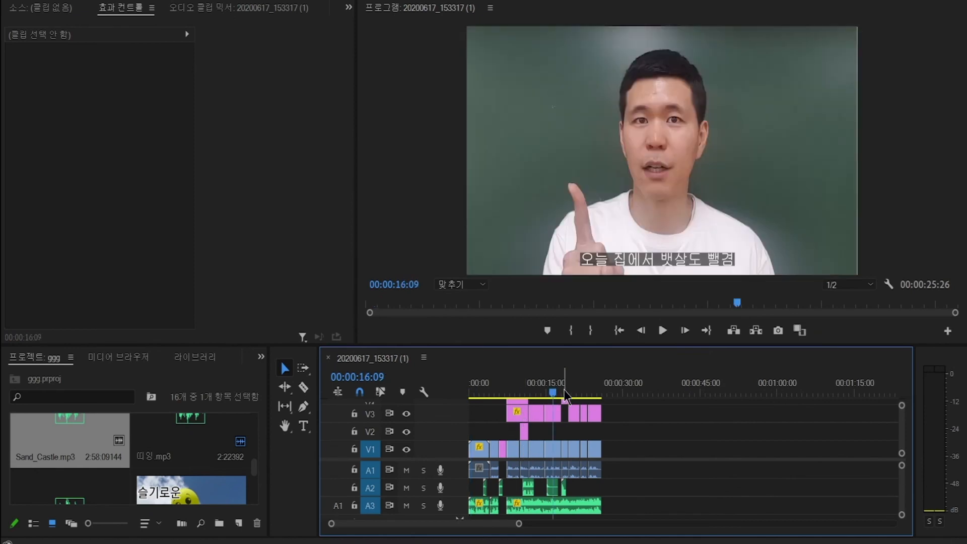
{"action": "key", "text": "space"}
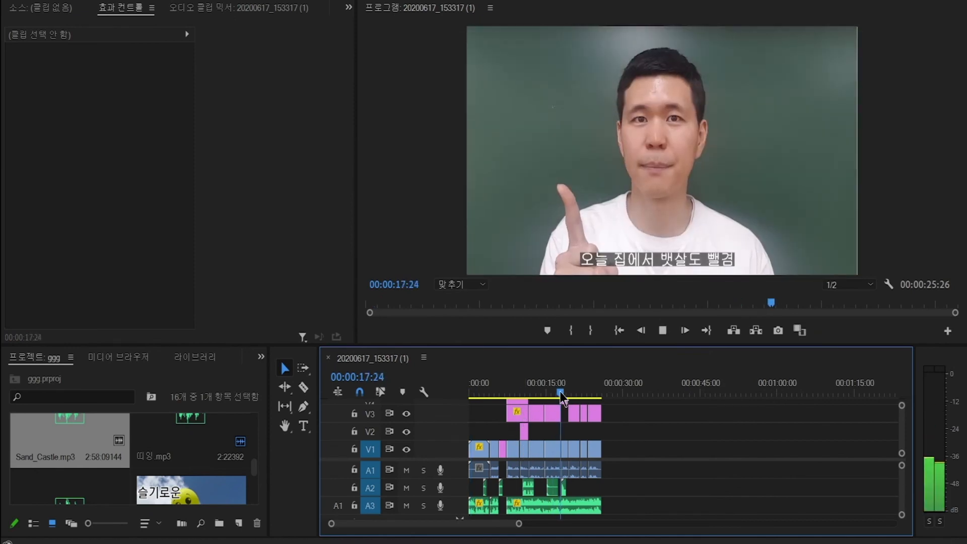
{"action": "key", "text": "space"}
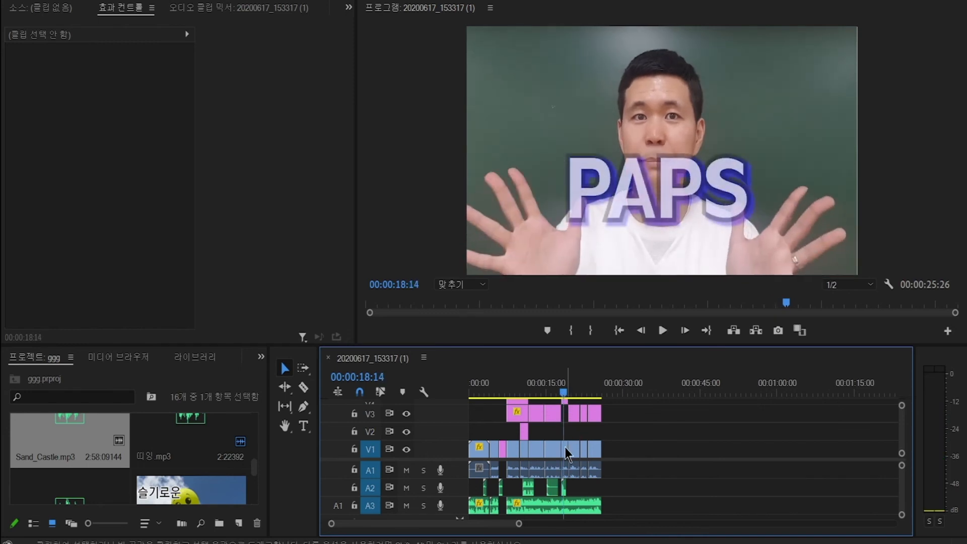
{"action": "left_click", "coordinate": [568, 452]}
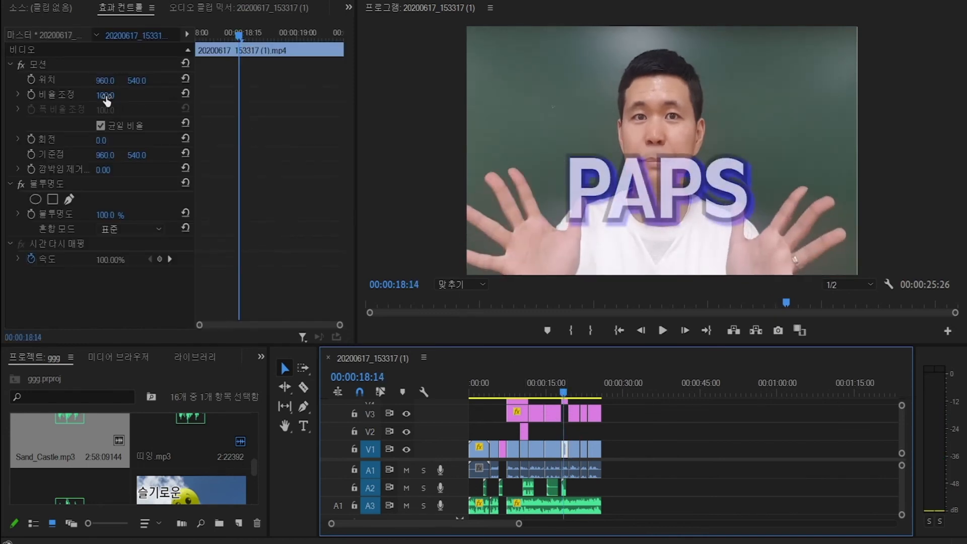
{"action": "mouse_move", "coordinate": [105, 100]}
{"action": "left_mouse_down"}
{"action": "mouse_move", "coordinate": [129, 81]}
{"action": "mouse_move", "coordinate": [112, 81]}
{"action": "mouse_move", "coordinate": [135, 81]}
{"action": "mouse_move", "coordinate": [113, 96]}
{"action": "left_mouse_up"}
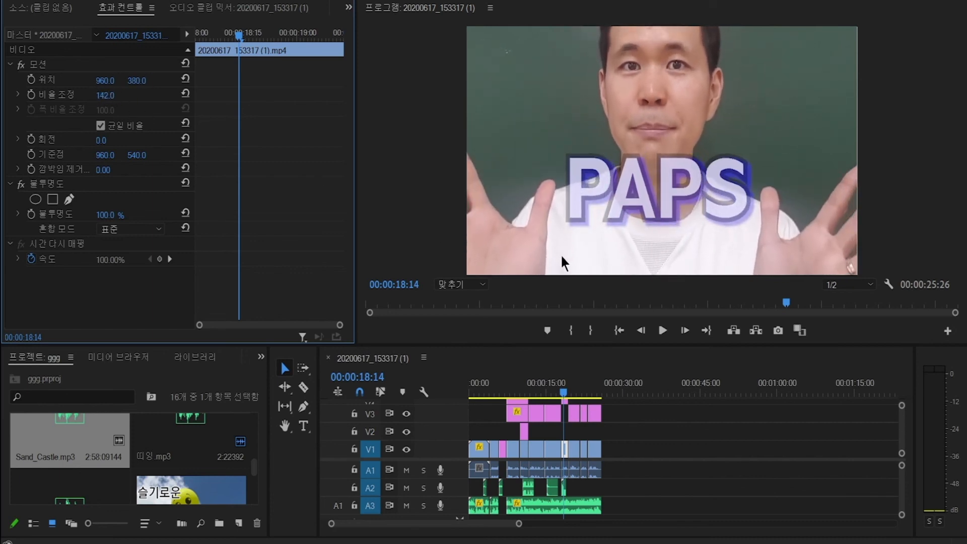
{"action": "left_click", "coordinate": [556, 392]}
{"action": "key", "text": "space"}
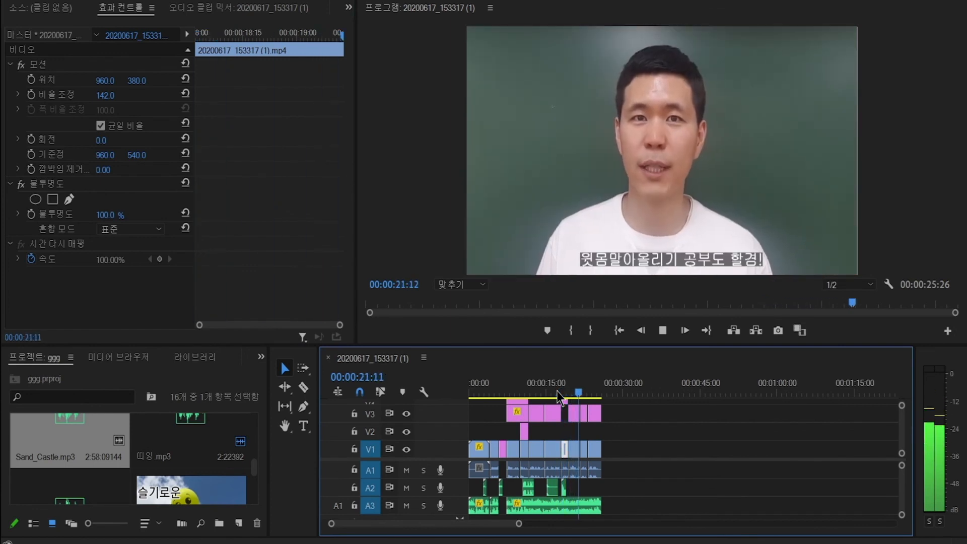
{"action": "key", "text": "space"}
Set the V1 clip at 00:00:22:22 to scale 161 and horizontal position 1008, and play on towards the video's end.
{"action": "left_click", "coordinate": [584, 449]}
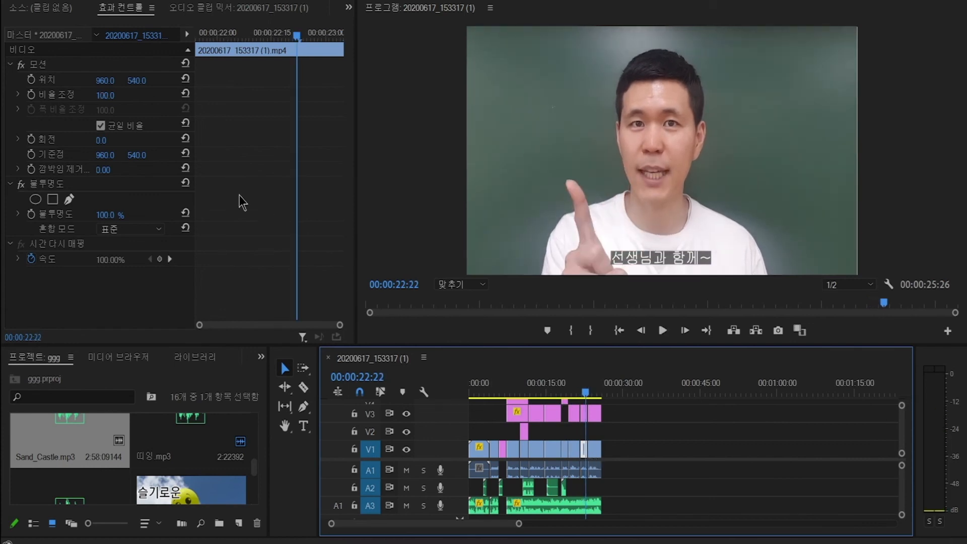
{"action": "left_click_drag", "start_coordinate": [106, 95], "coordinate": [129, 81]}
{"action": "key", "text": "space"}
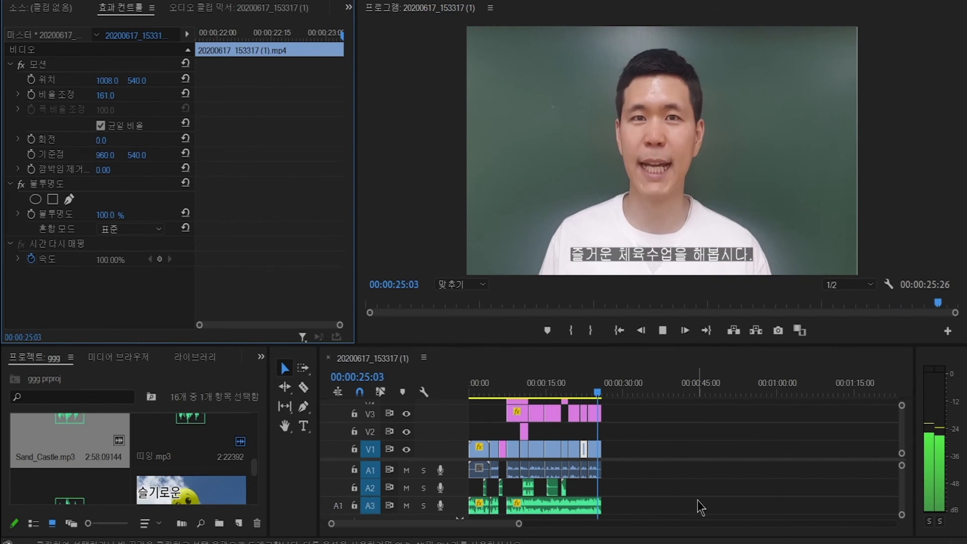
{"action": "key", "text": "space"}
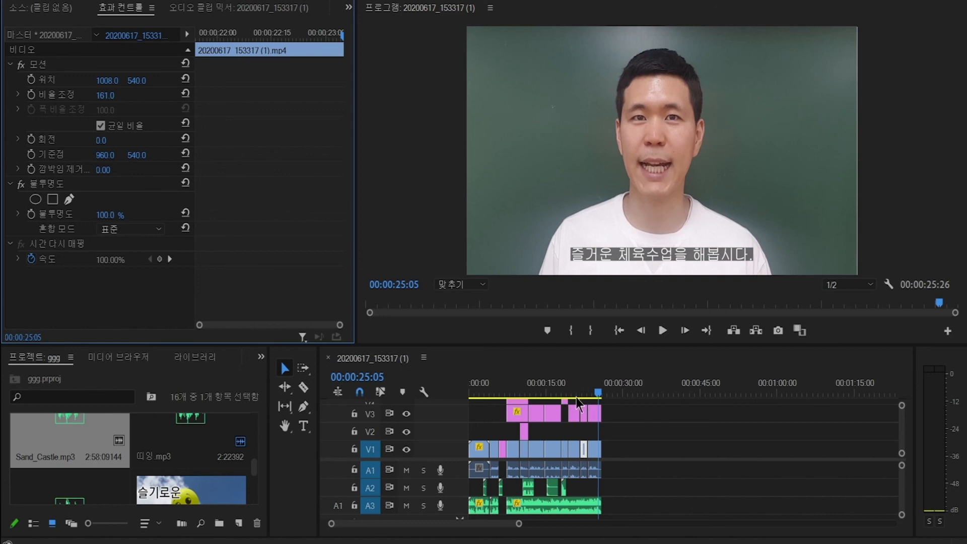
{"action": "left_click", "coordinate": [596, 392]}
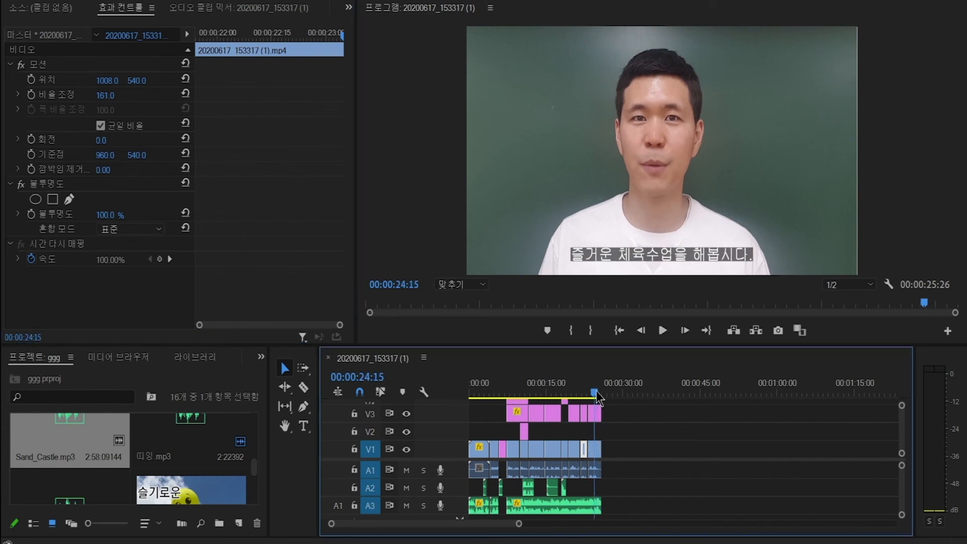
Place the yellow logo image 제목을 입력해주세요._1 (1).png on V6 at the sequence start and show the frame at 00:00:01:07.
{"action": "left_click", "coordinate": [643, 425]}
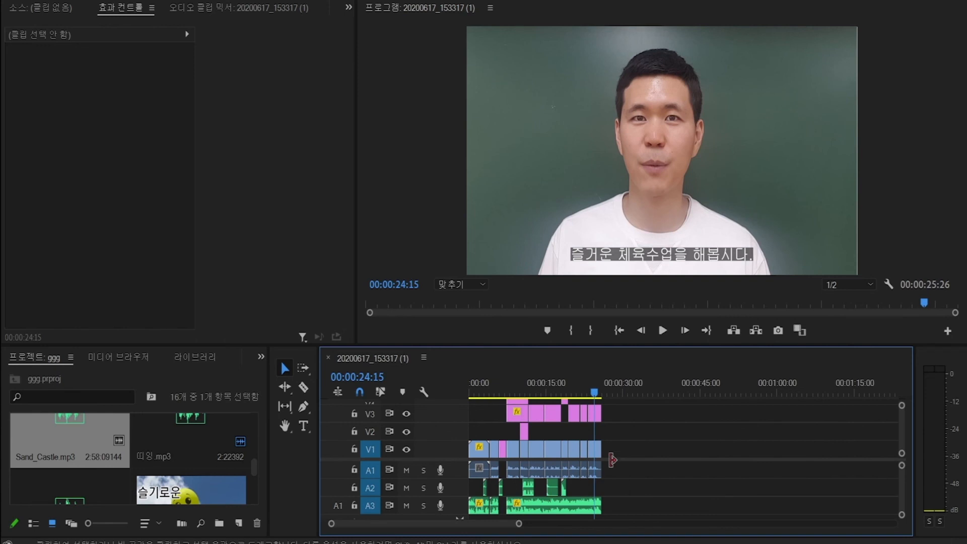
{"action": "scroll", "coordinate": [903, 432], "scroll_direction": "up", "scroll_amount": 2}
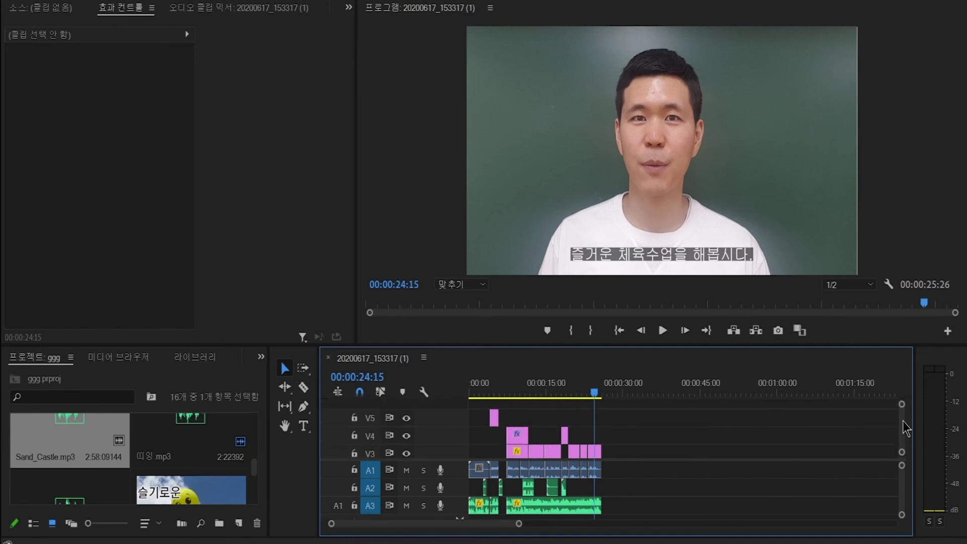
{"action": "left_click_drag", "start_coordinate": [252, 466], "coordinate": [478, 399]}
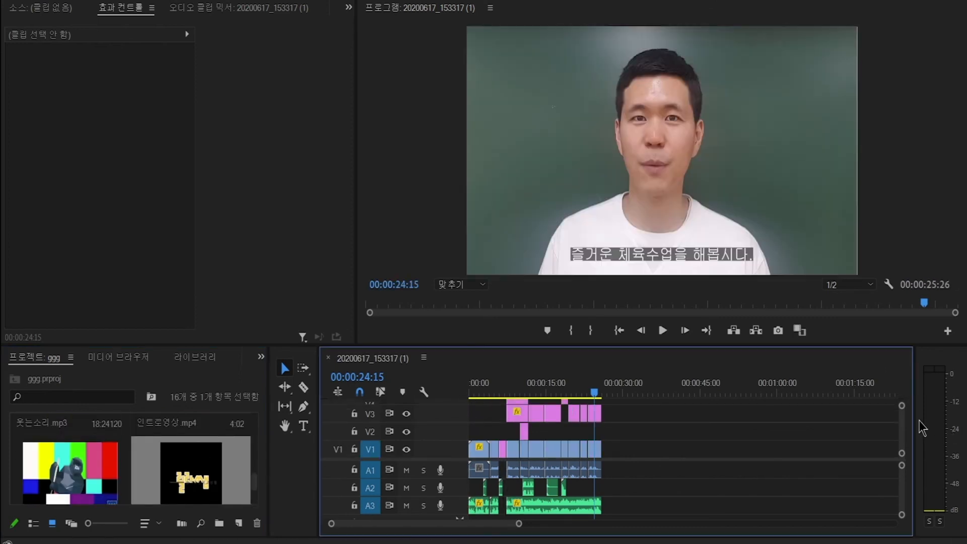
{"action": "scroll", "coordinate": [902, 429], "scroll_direction": "up", "scroll_amount": 3}
{"action": "left_click", "coordinate": [476, 387]}
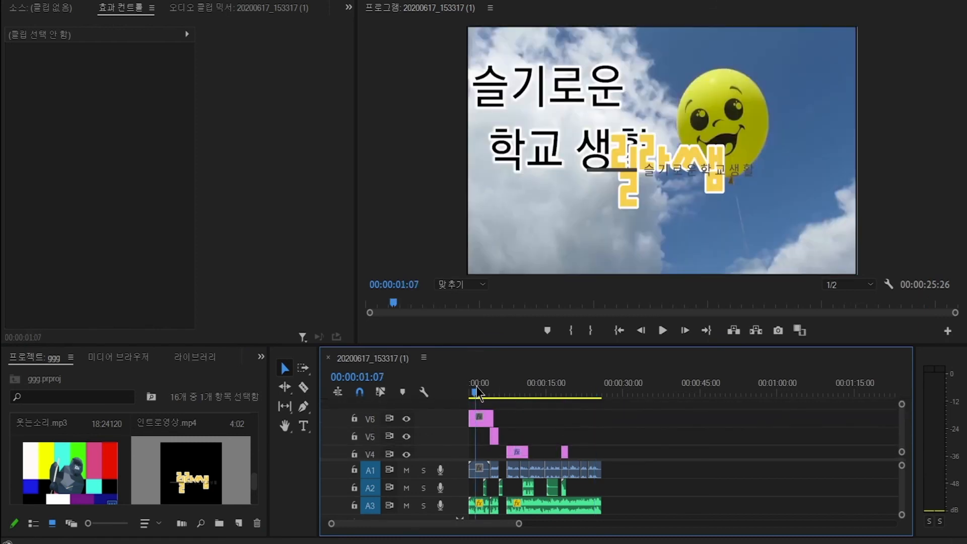
Shrink the logo clip on V6 to scale 31 and move it to position 1760, 46 in the frame's upper-right corner.
{"action": "left_click", "coordinate": [479, 419]}
{"action": "left_click_drag", "start_coordinate": [104, 80], "coordinate": [300, 119]}
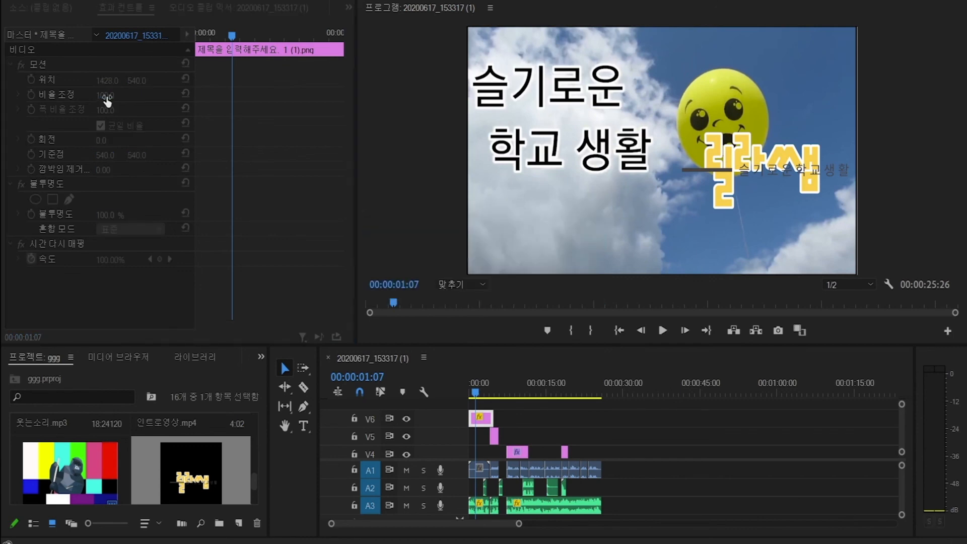
{"action": "mouse_move", "coordinate": [137, 80]}
{"action": "left_mouse_down"}
{"action": "mouse_move", "coordinate": [107, 98]}
{"action": "mouse_move", "coordinate": [64, 99]}
{"action": "mouse_move", "coordinate": [129, 81]}
{"action": "left_mouse_up"}
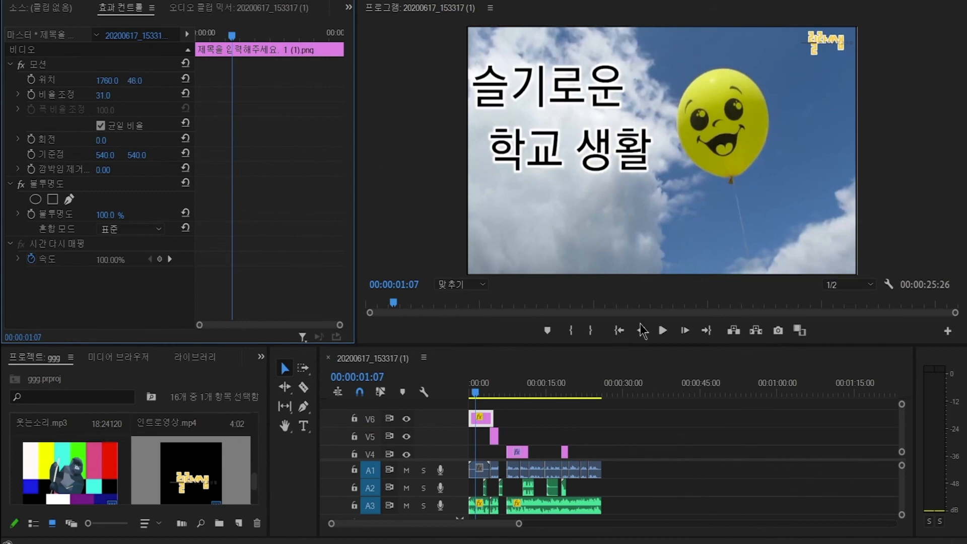
Extend the logo clip on V6 to the end of the video and check it by playing from the start and scrubbing to 00:00:14:21.
{"action": "left_click", "coordinate": [474, 395]}
{"action": "left_click_drag", "start_coordinate": [474, 395], "coordinate": [601, 420]}
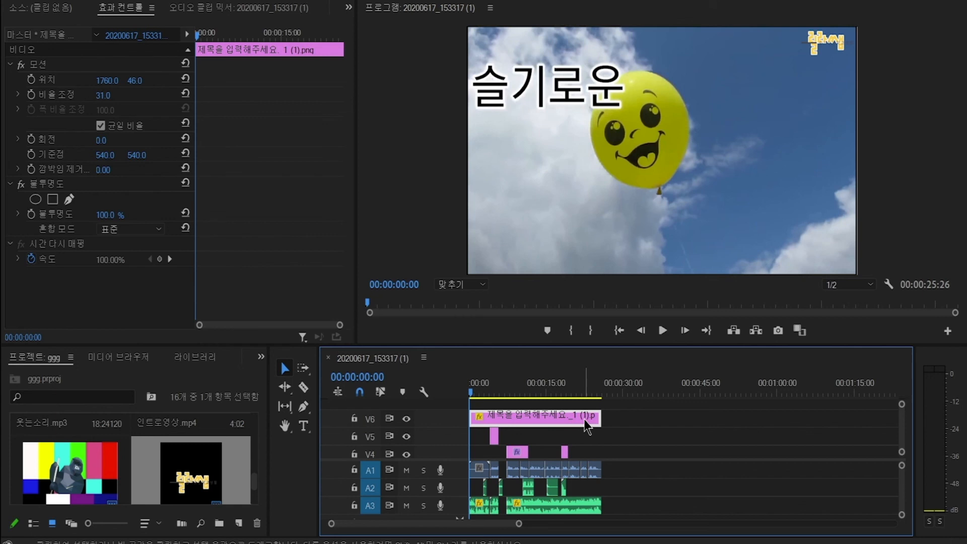
{"action": "key", "text": "space"}
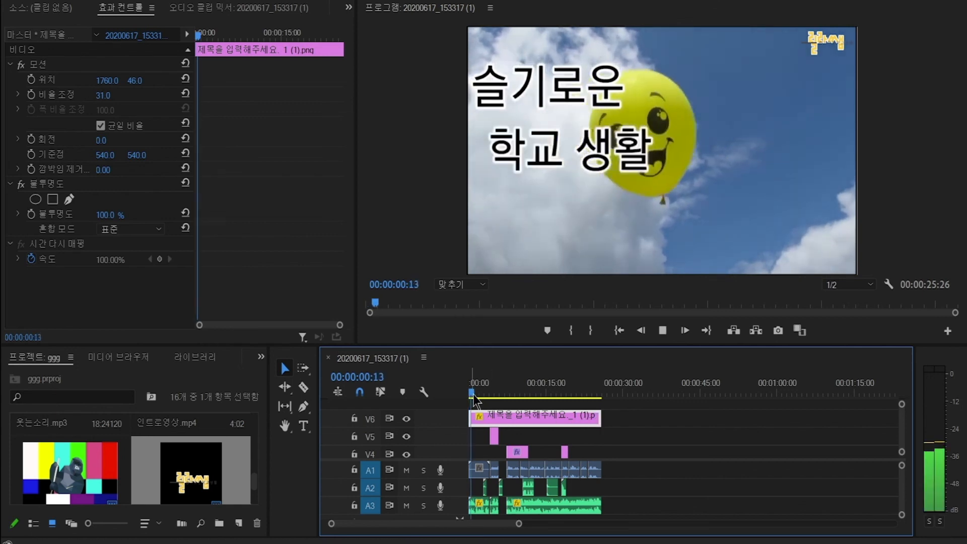
{"action": "left_click", "coordinate": [497, 394]}
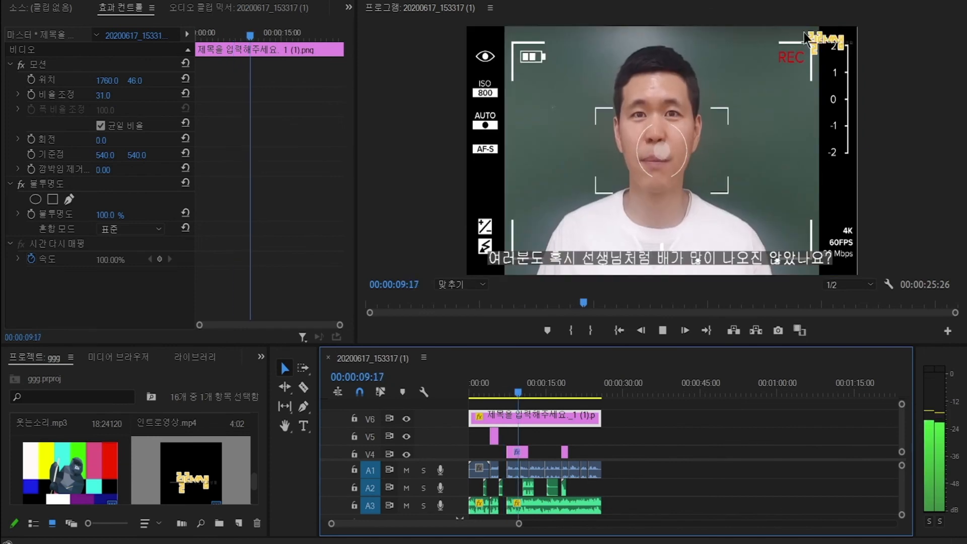
{"action": "key", "text": "space"}
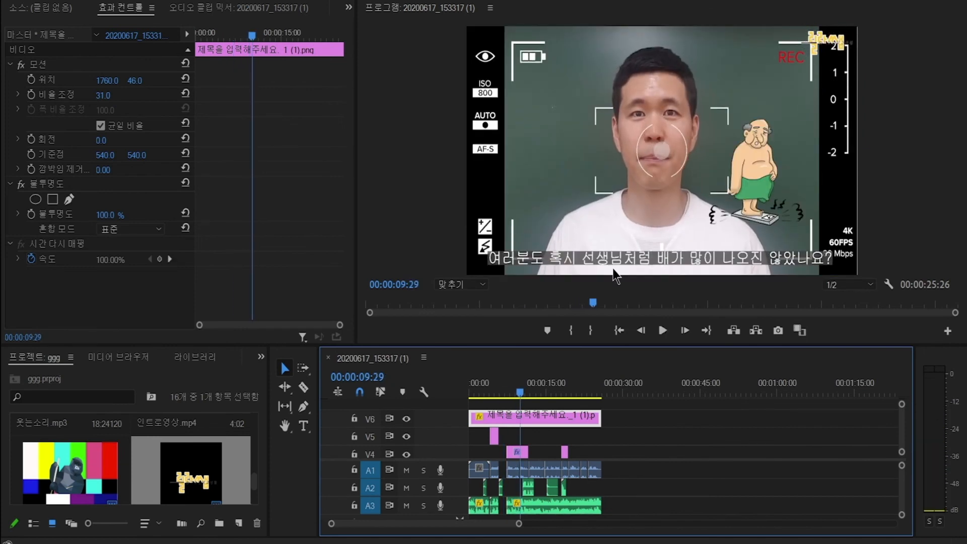
{"action": "left_click", "coordinate": [630, 428]}
{"action": "mouse_move", "coordinate": [539, 396]}
{"action": "left_mouse_down"}
{"action": "mouse_move", "coordinate": [530, 396]}
{"action": "mouse_move", "coordinate": [604, 403]}
{"action": "mouse_move", "coordinate": [548, 403]}
{"action": "left_mouse_up"}
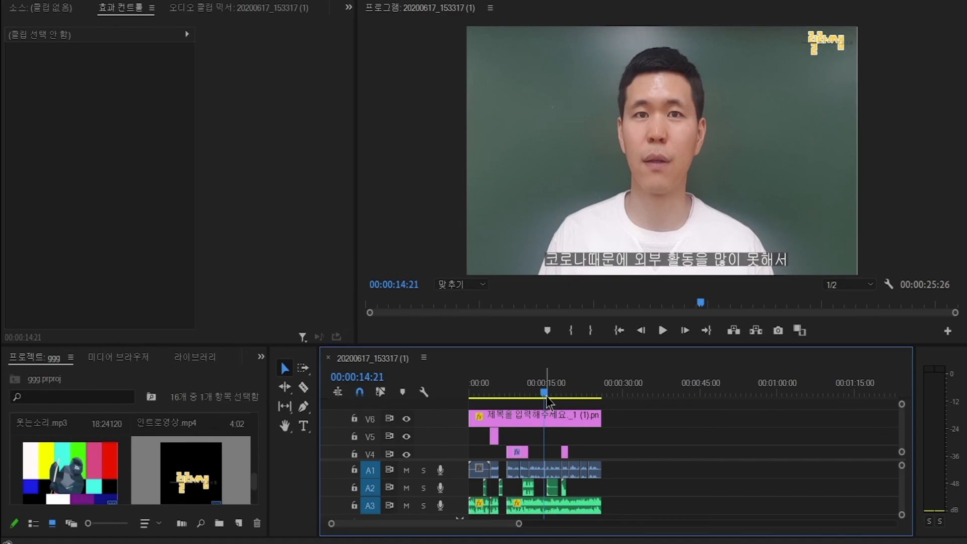